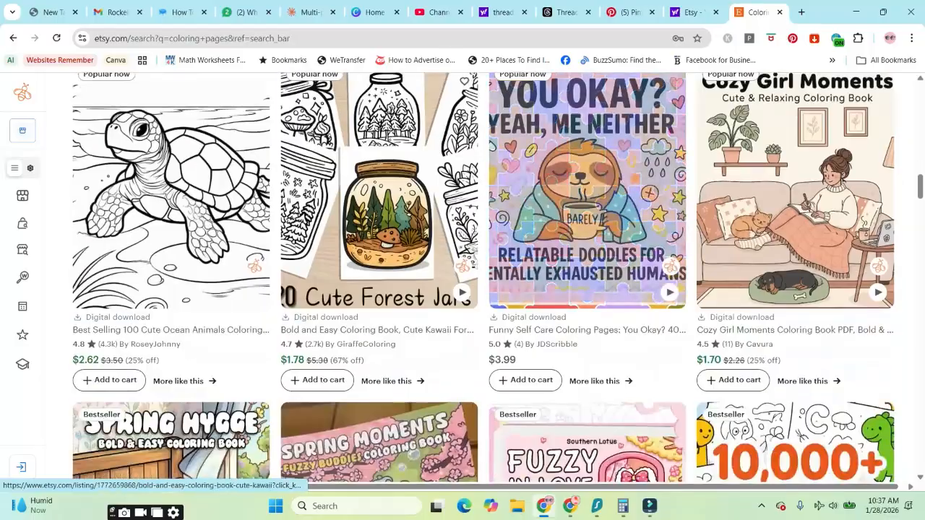
# Open the Etsy listing for the 100 Cute Ocean Animals coloring pages and look through its product images
pyautogui.click(171, 202)
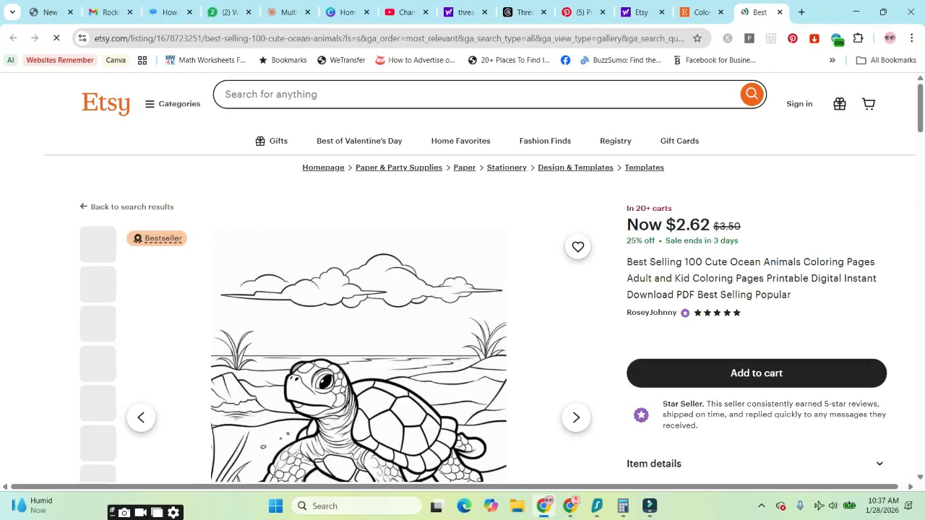
pyautogui.scroll(-2, 462, 289)
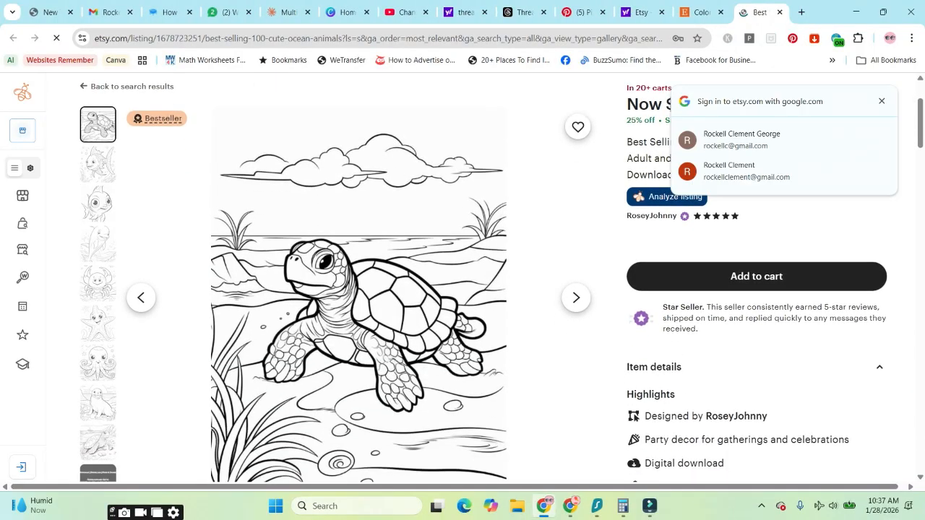
pyautogui.click(576, 297)
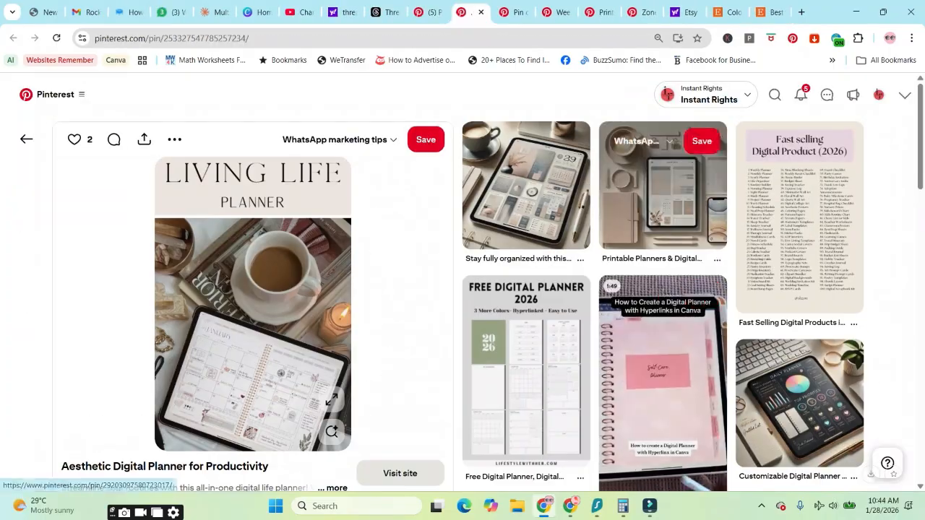
# Examine the open Pinterest pins for the digital planner, weekly chore chart, house cleaning checklist and zone cleaning schedule
pyautogui.scroll(-3, 462, 303)
pyautogui.scroll(2, 463, 303)
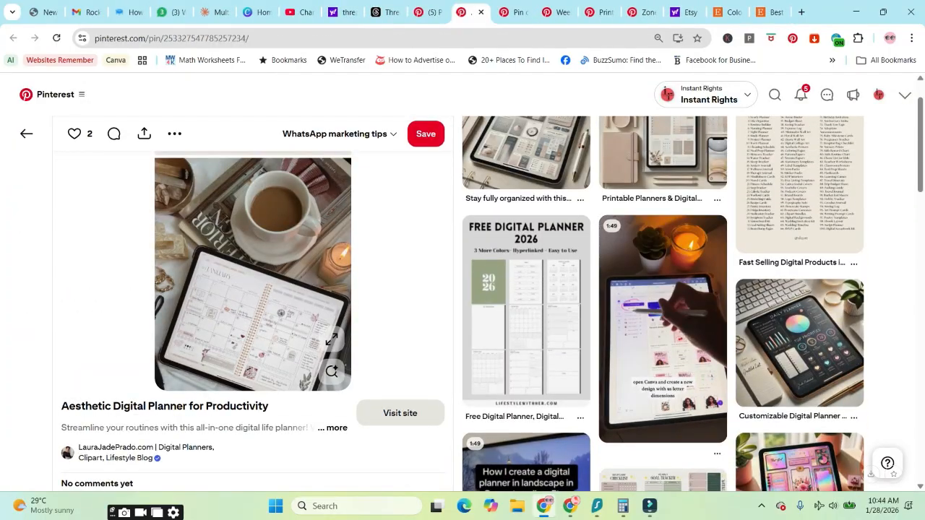
pyautogui.click(505, 12)
pyautogui.scroll(-1, 463, 304)
pyautogui.hotkey('ctrl', 'Tab')
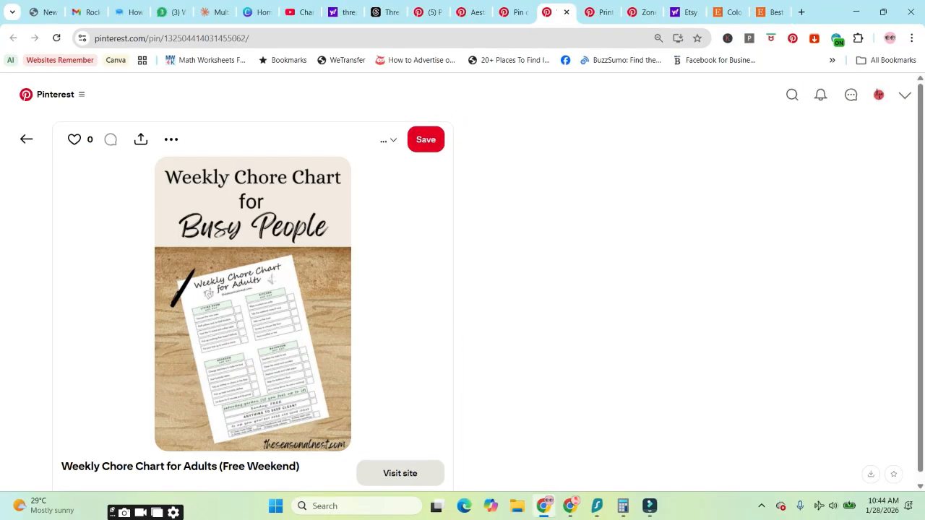
pyautogui.scroll(-1, 463, 304)
pyautogui.scroll(1, 462, 304)
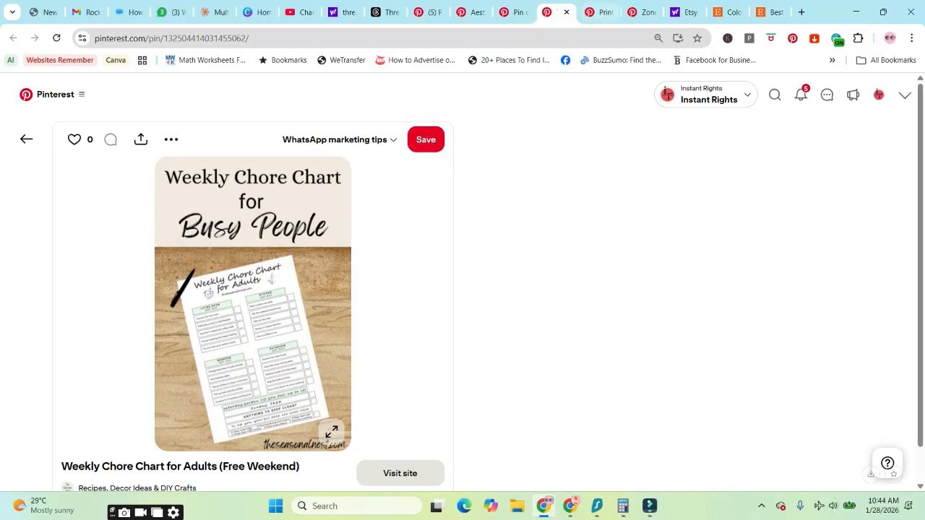
pyautogui.hotkey('ctrl', 'Tab')
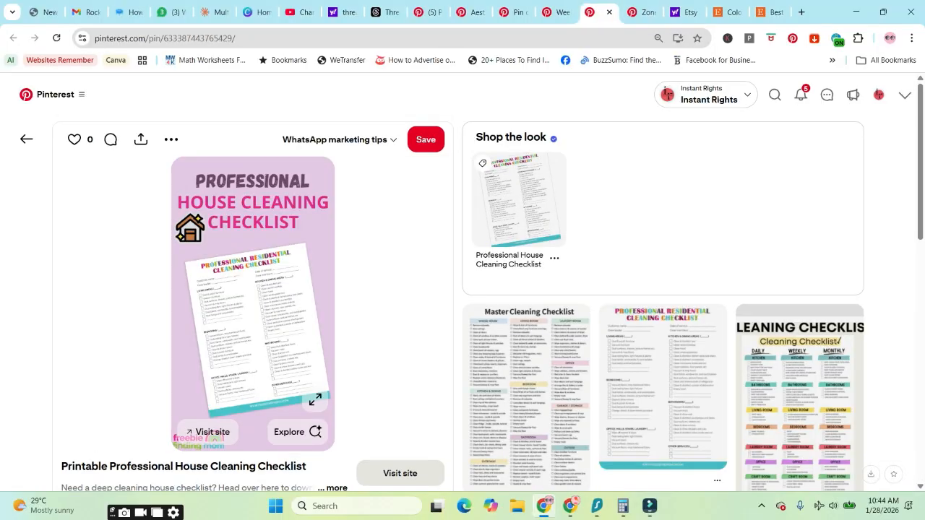
pyautogui.hotkey('ctrl', 'Tab')
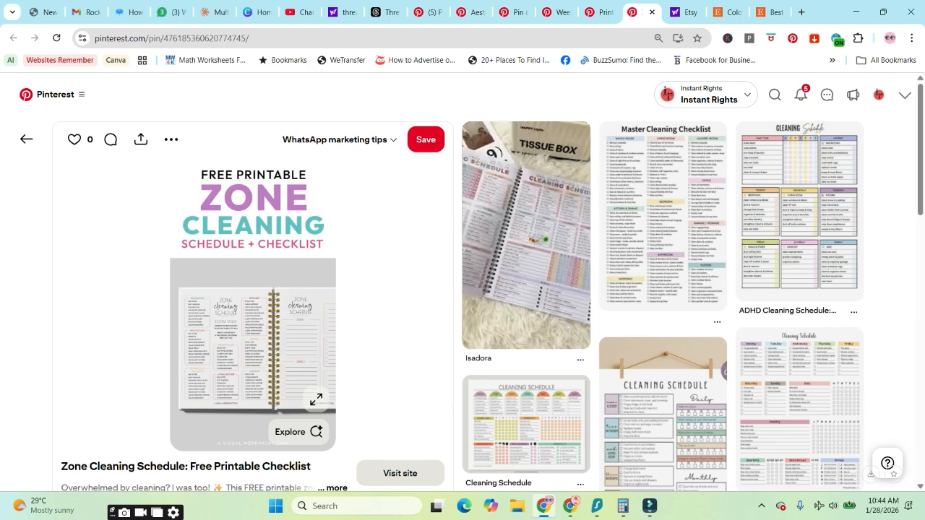
pyautogui.click(761, 506)
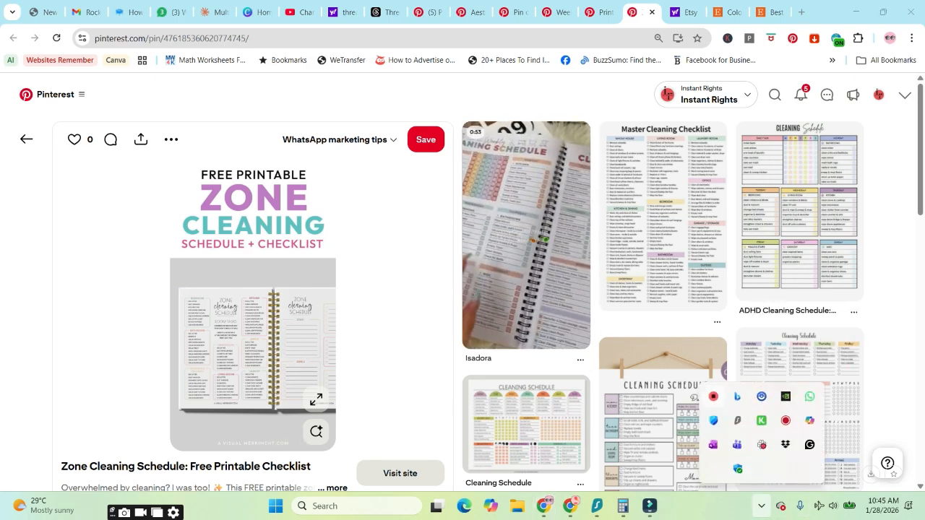
pyautogui.rightClick(713, 396)
pyautogui.click(781, 422)
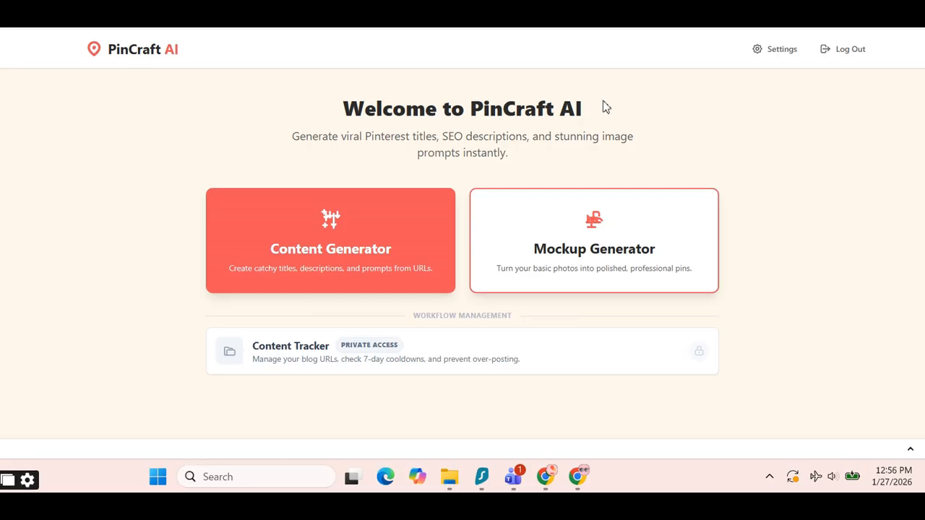
# Open PinCraft AI's Mockup Generator and upload the Floral Planner image as the product image
pyautogui.click(649, 266)
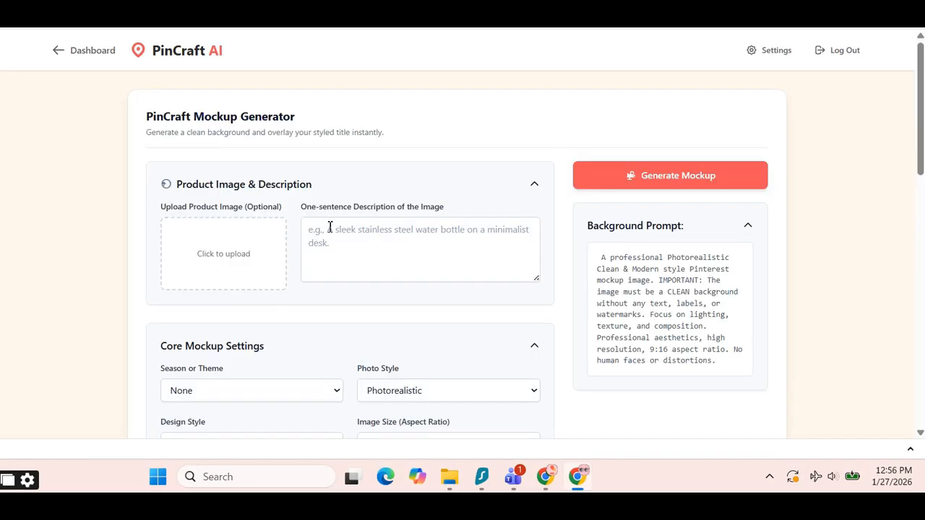
pyautogui.click(233, 262)
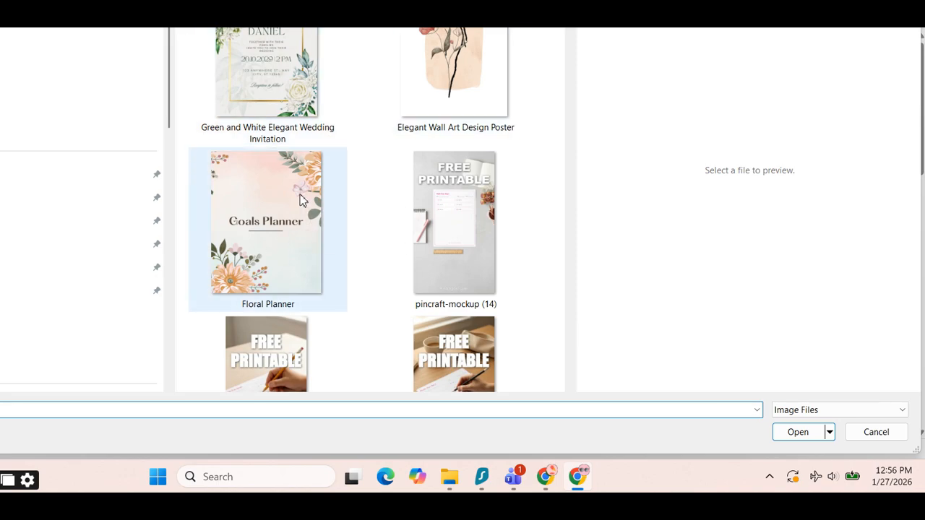
pyautogui.click(302, 192)
pyautogui.click(798, 432)
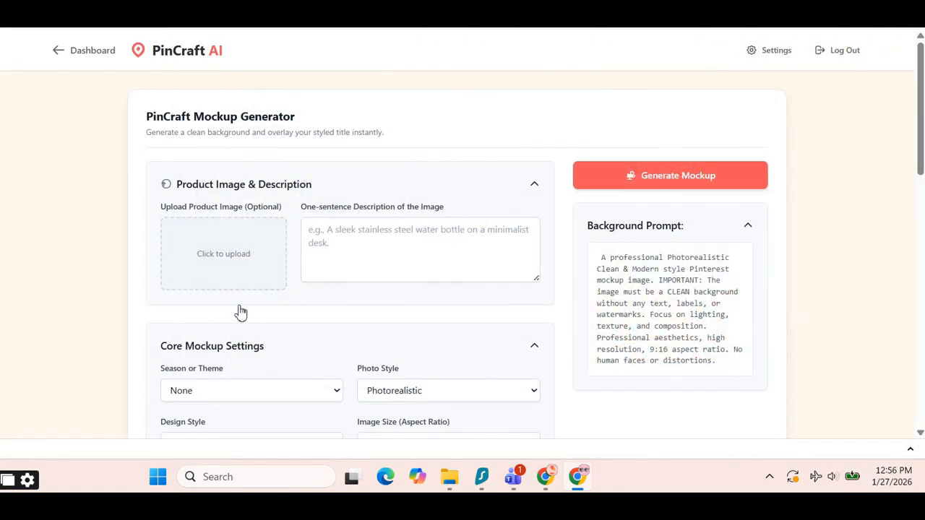
# Enter "planner" as the one-sentence description of the product image
pyautogui.click(383, 247)
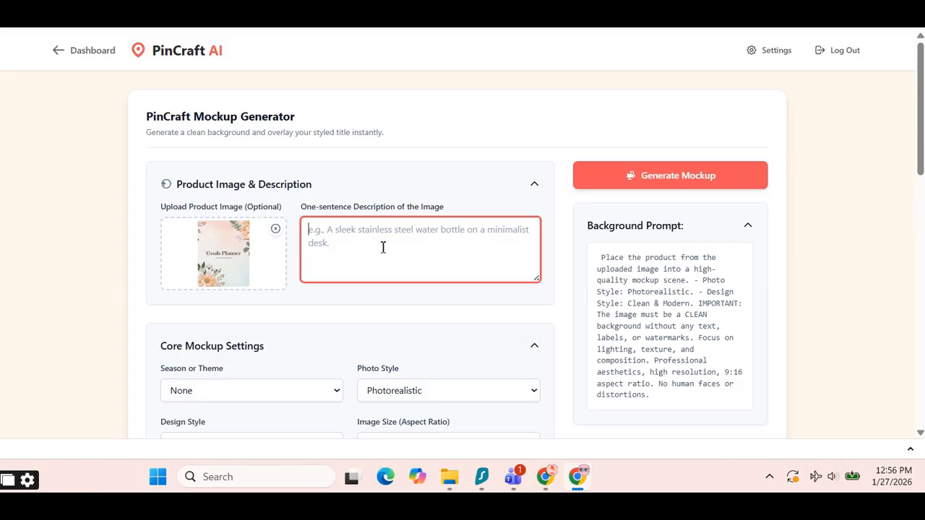
pyautogui.write('planner')
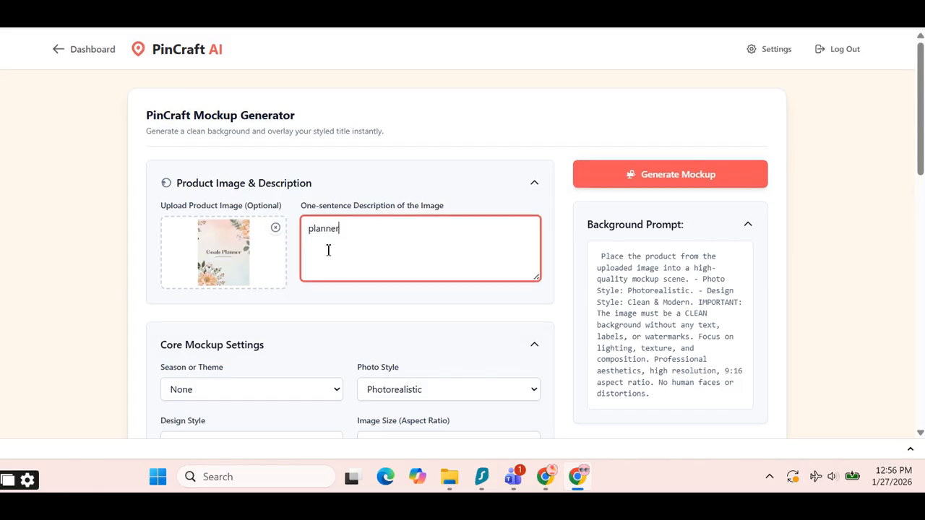
pyautogui.scroll(-2, 329, 246)
pyautogui.click(339, 185)
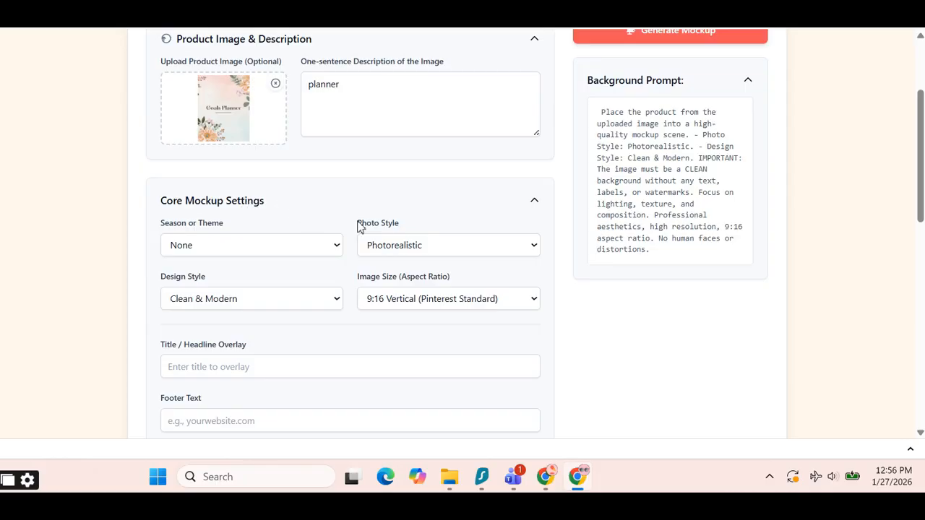
# Set the headline overlay to "FREE PRINTABLE" and the footer text to "Kelldigital.com" in the core mockup settings
pyautogui.scroll(-2, 213, 234)
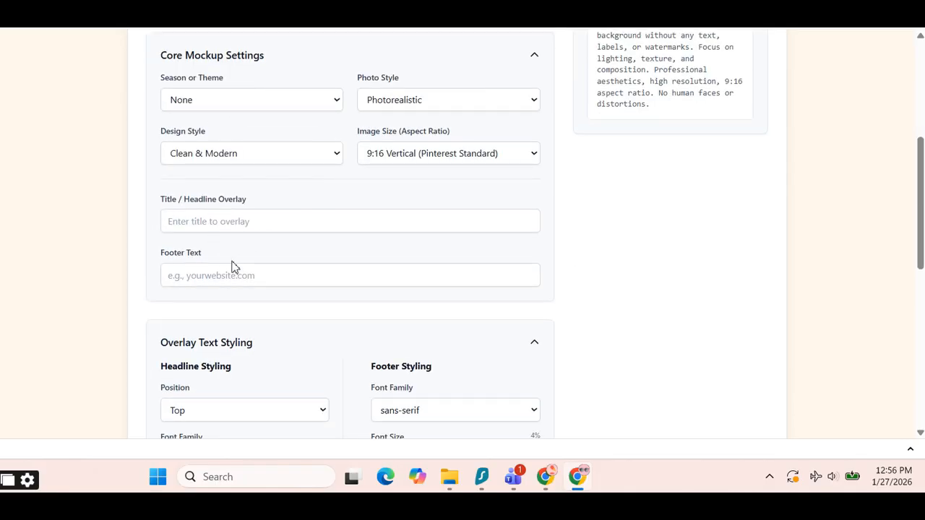
pyautogui.scroll(2, 232, 267)
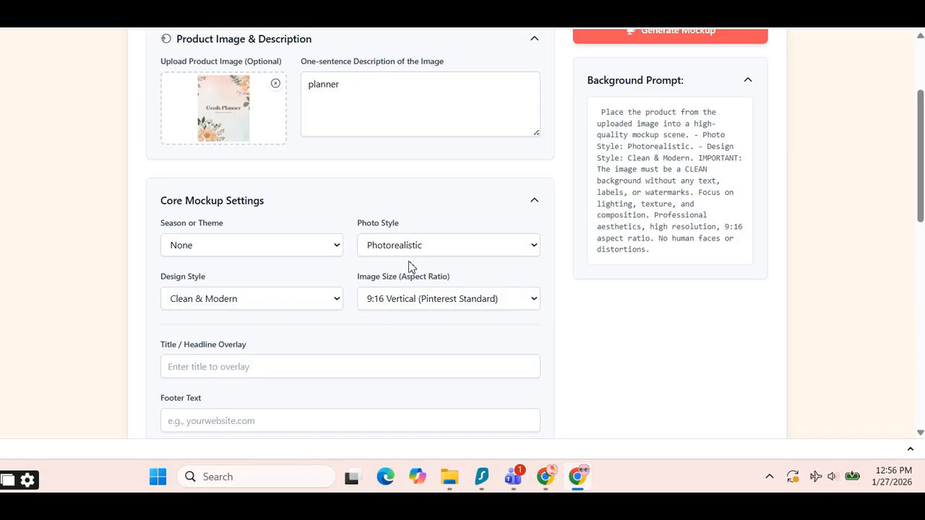
pyautogui.scroll(-2, 268, 306)
pyautogui.click(234, 222)
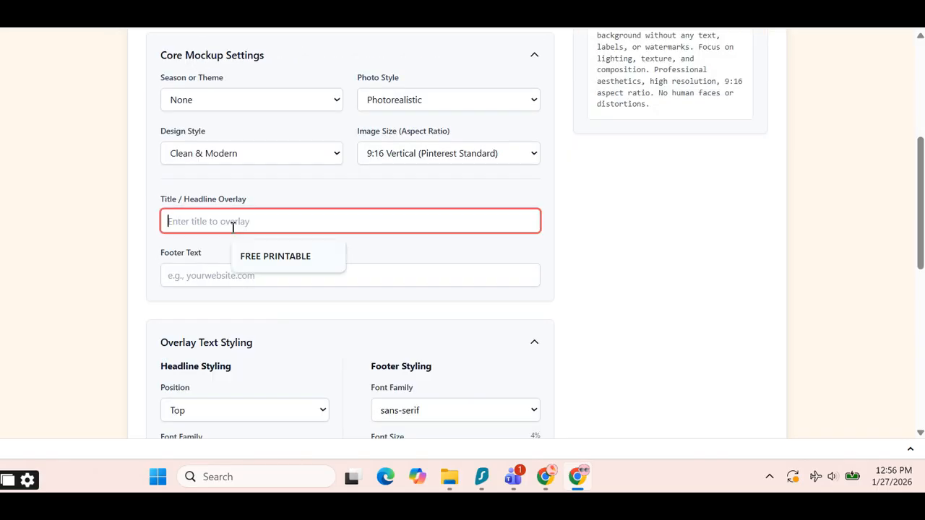
pyautogui.click(282, 257)
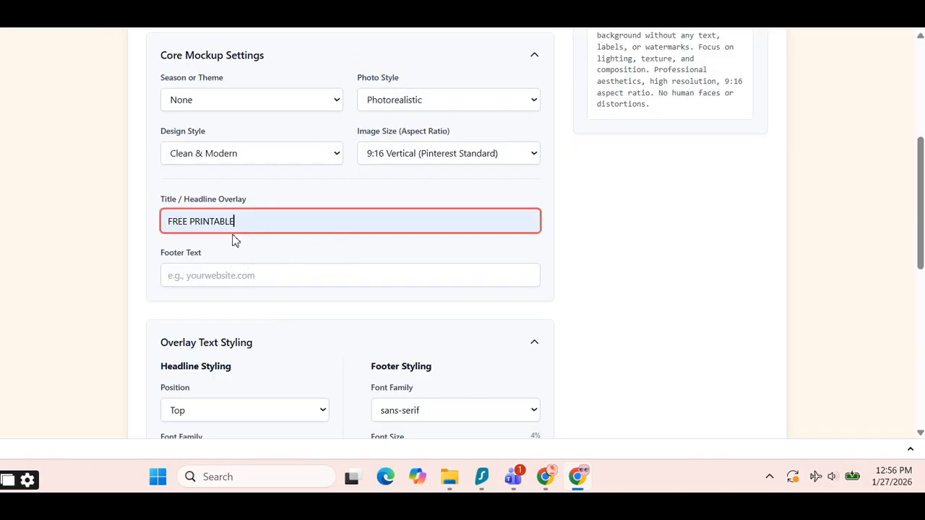
pyautogui.click(213, 281)
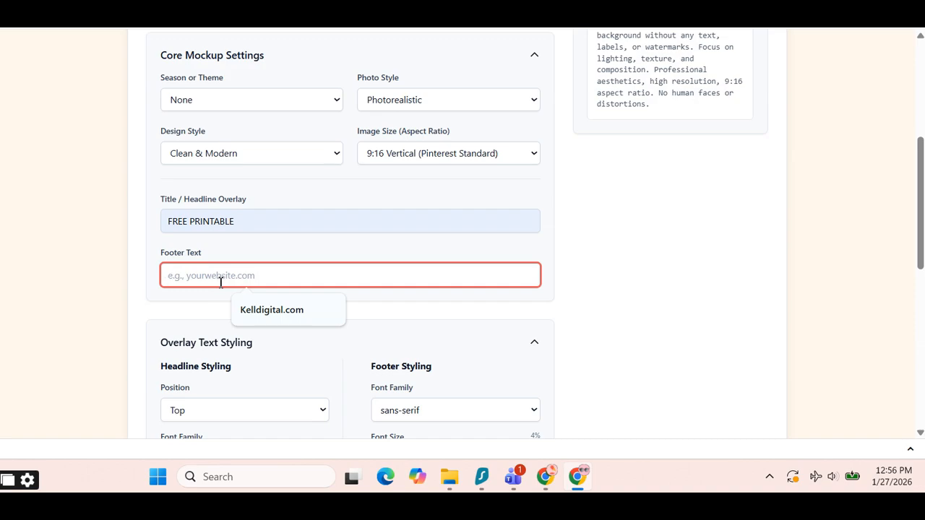
pyautogui.click(262, 311)
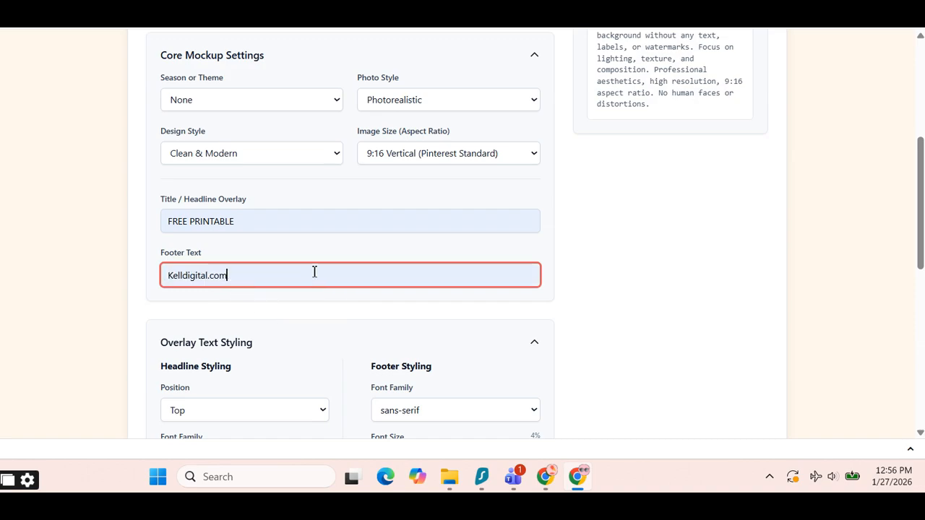
pyautogui.click(553, 266)
# Place the headline overlay at the Top position and reduce its font size to 8%
pyautogui.scroll(-2, 496, 258)
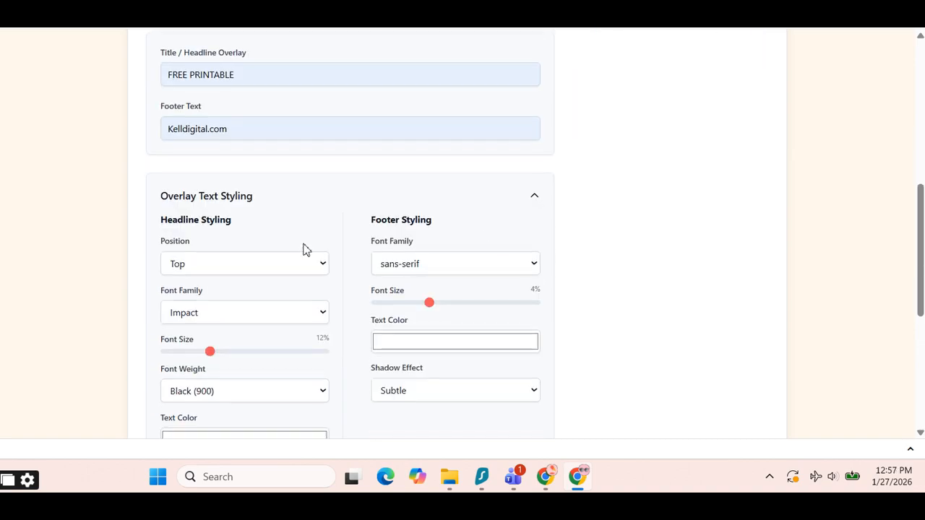
pyautogui.scroll(-1, 219, 285)
pyautogui.moveTo(217, 279); pyautogui.dragTo(199, 281)
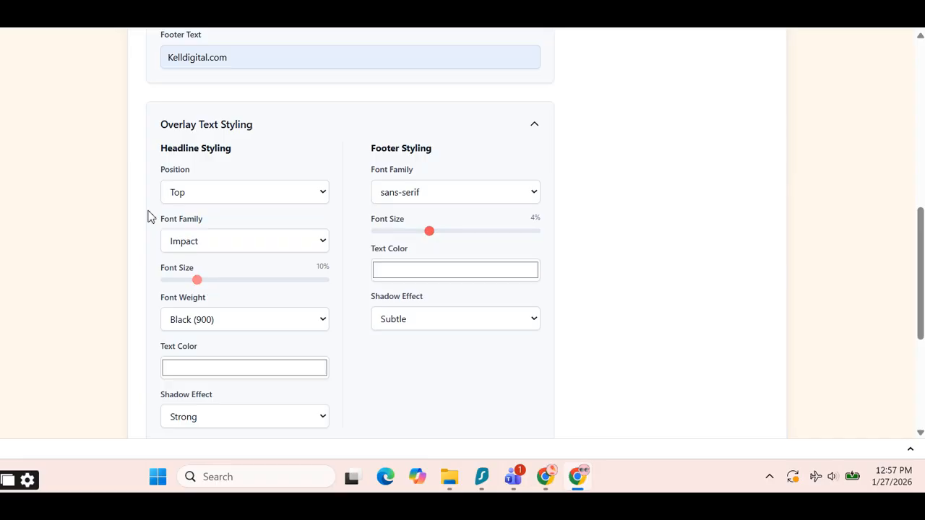
pyautogui.click(192, 198)
pyautogui.click(202, 199)
pyautogui.click(216, 196)
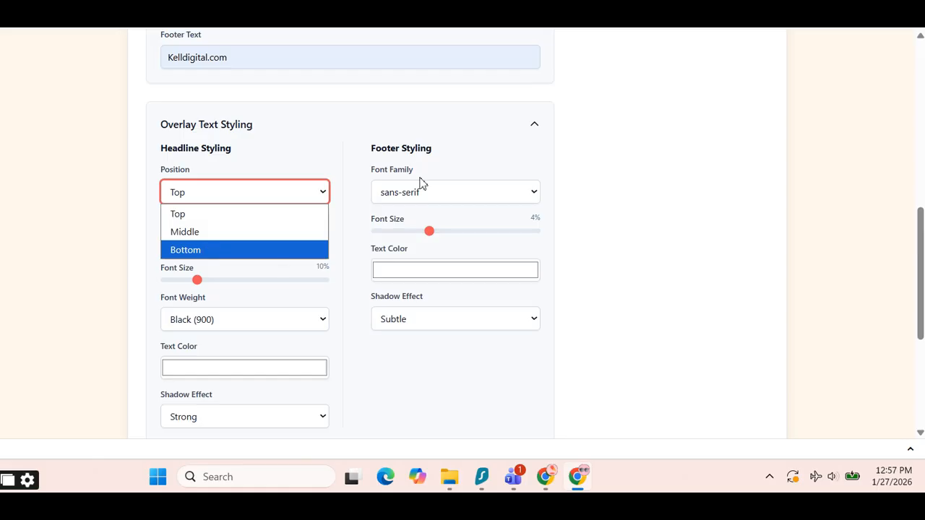
pyautogui.click(192, 217)
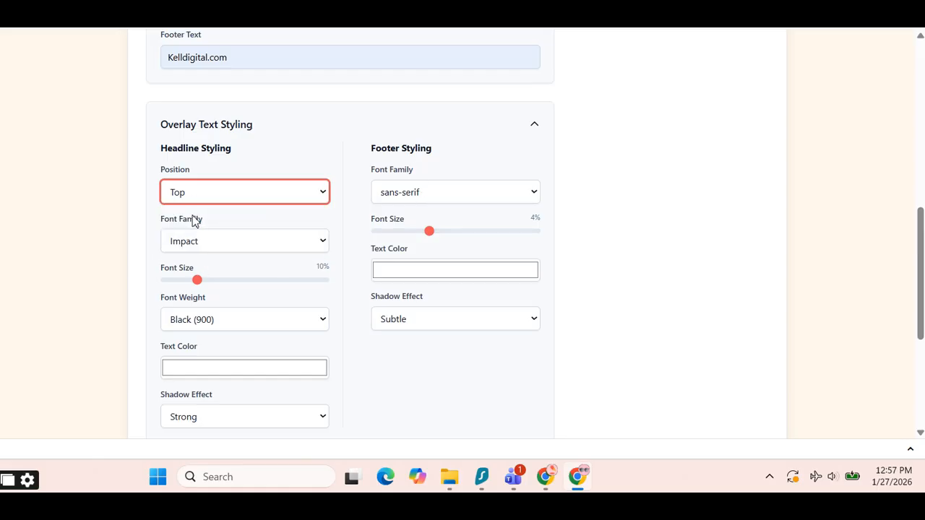
pyautogui.moveTo(197, 283)
pyautogui.mouseDown()
pyautogui.moveTo(181, 290)
pyautogui.moveTo(189, 289)
pyautogui.mouseUp()
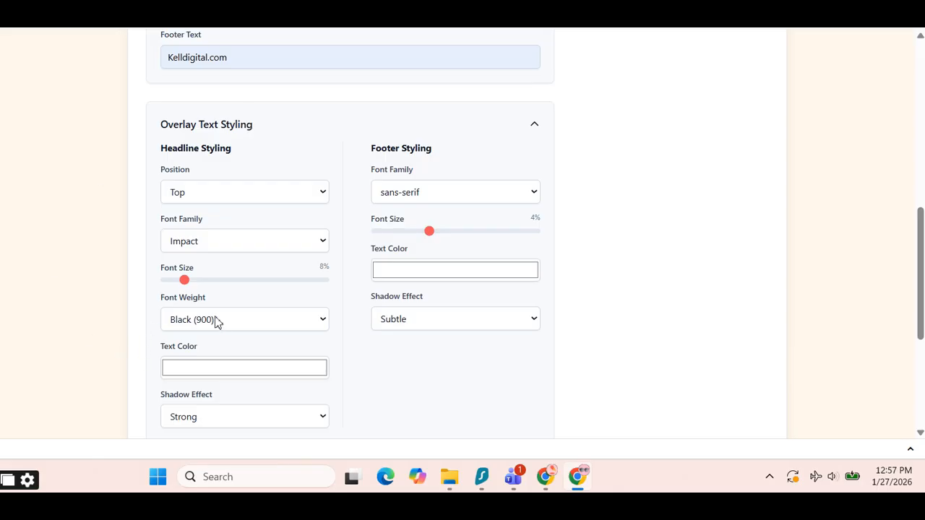
# Increase the footer text's font size to 4.5% in the overlay text styling
pyautogui.scroll(-2, 216, 322)
pyautogui.scroll(1, 407, 236)
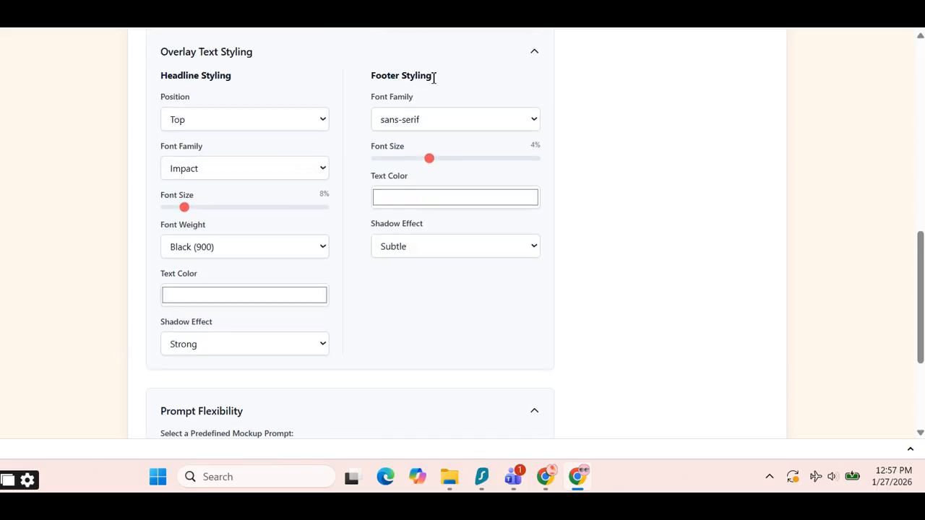
pyautogui.scroll(3, 504, 208)
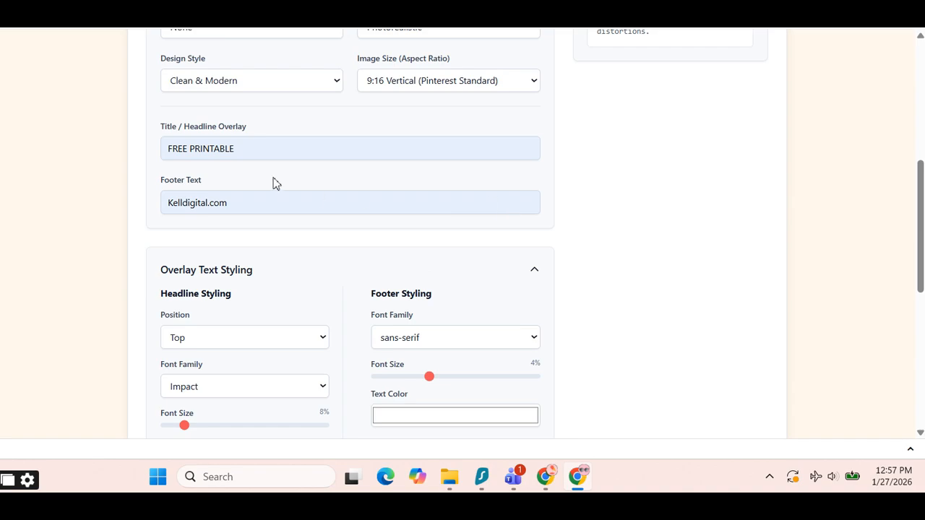
pyautogui.scroll(-3, 456, 254)
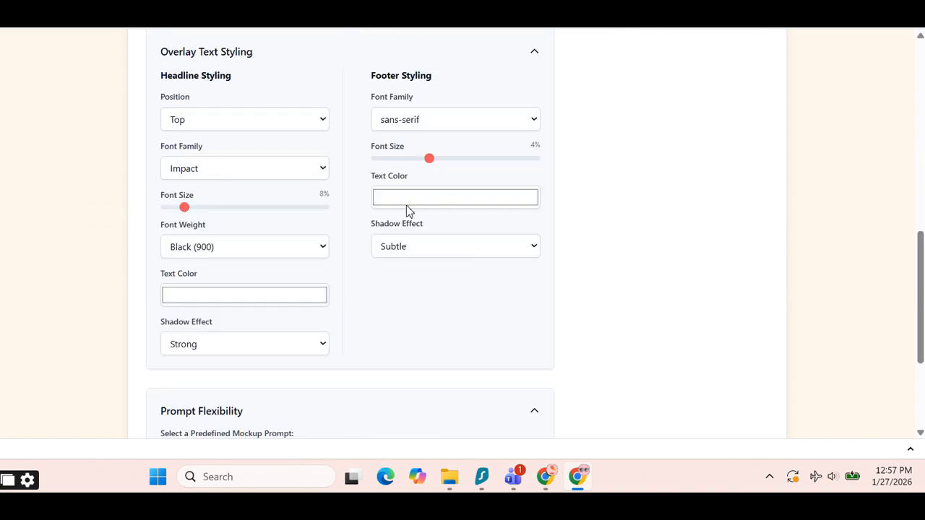
pyautogui.click(437, 159)
# Change the font family of both the footer and the headline overlay text to Arial Black
pyautogui.scroll(1, 302, 201)
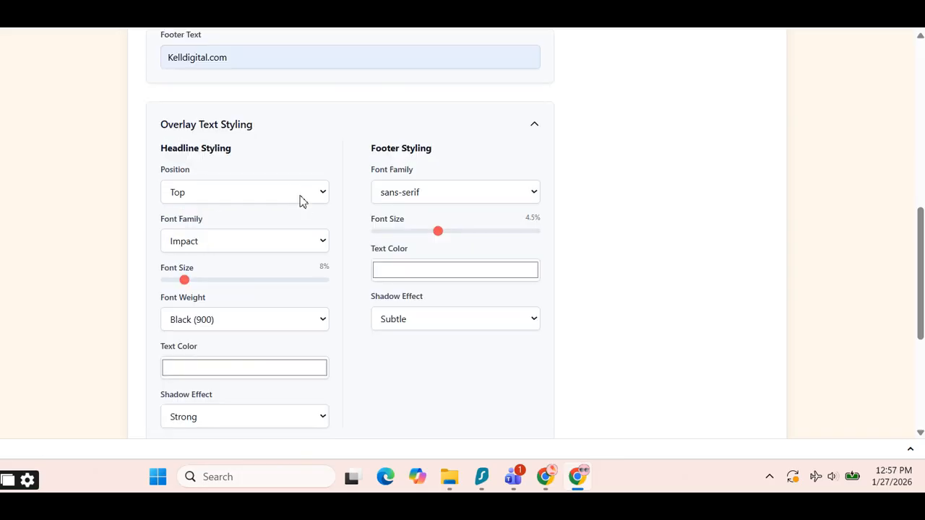
pyautogui.click(456, 192)
pyautogui.click(293, 156)
pyautogui.click(409, 197)
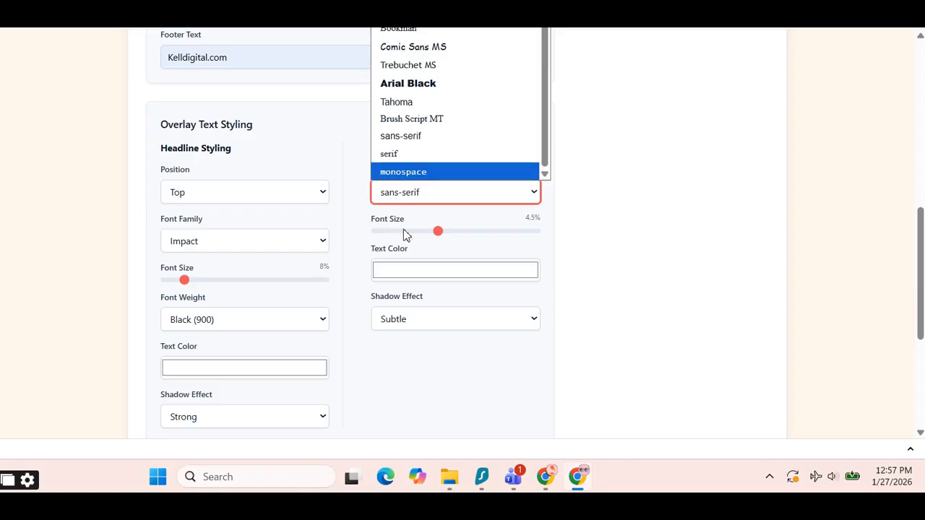
pyautogui.click(418, 86)
pyautogui.click(211, 250)
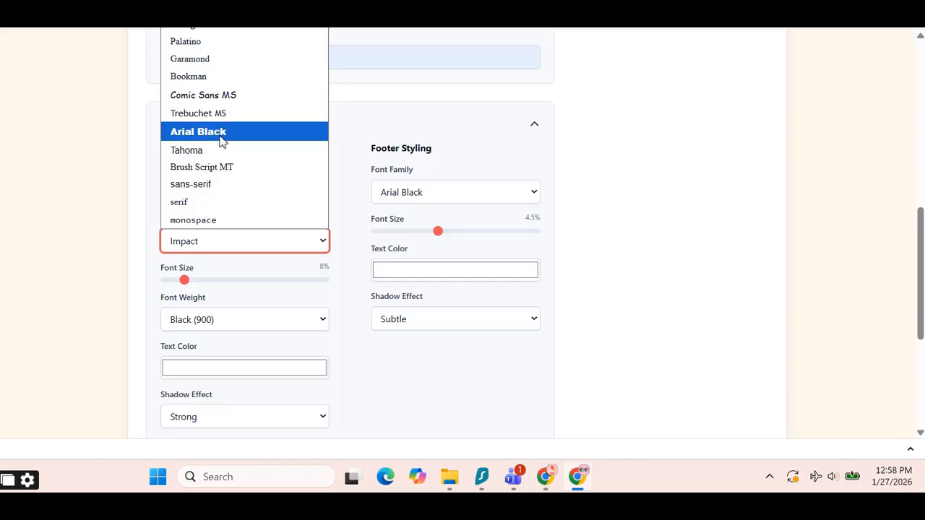
pyautogui.click(221, 141)
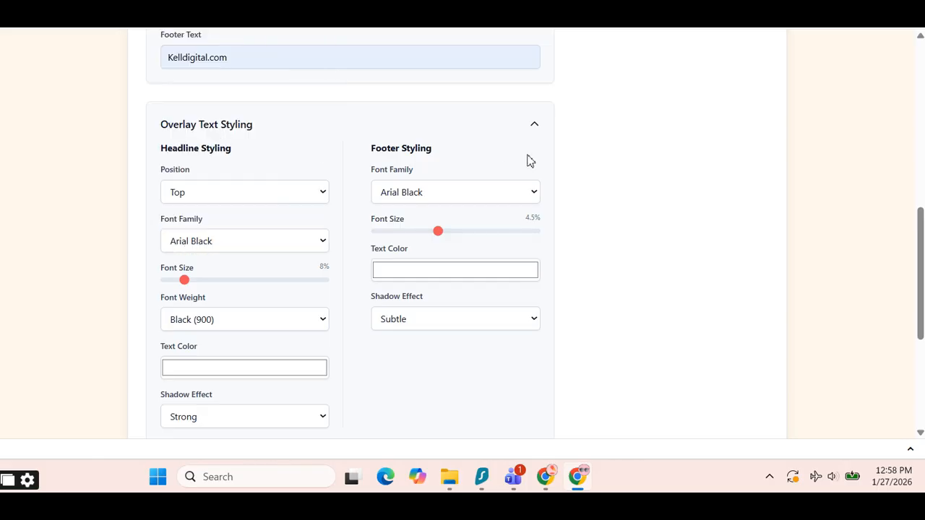
pyautogui.scroll(-2, 469, 271)
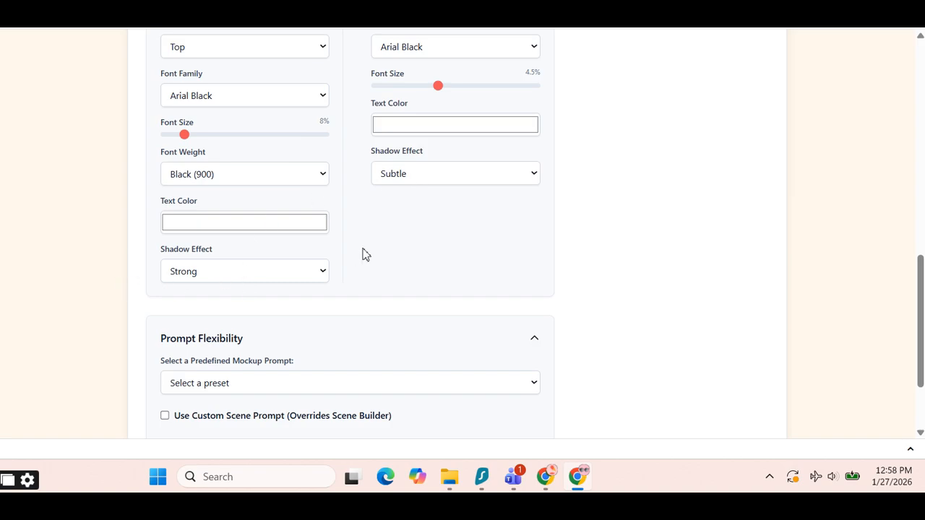
pyautogui.scroll(-2, 363, 255)
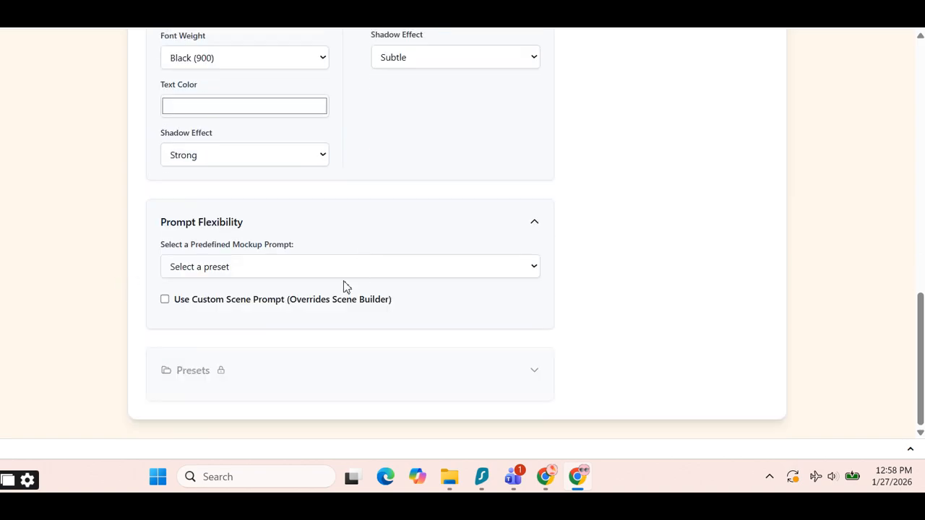
pyautogui.click(268, 273)
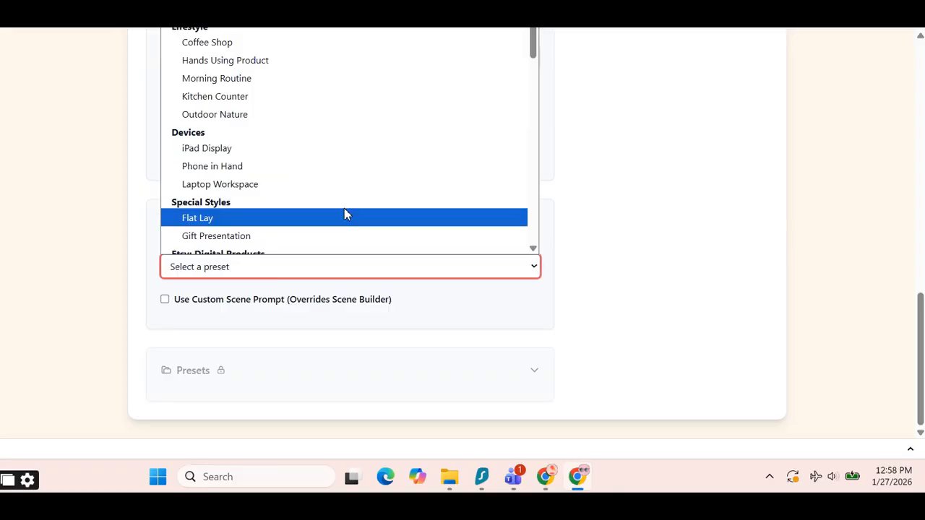
pyautogui.click(409, 277)
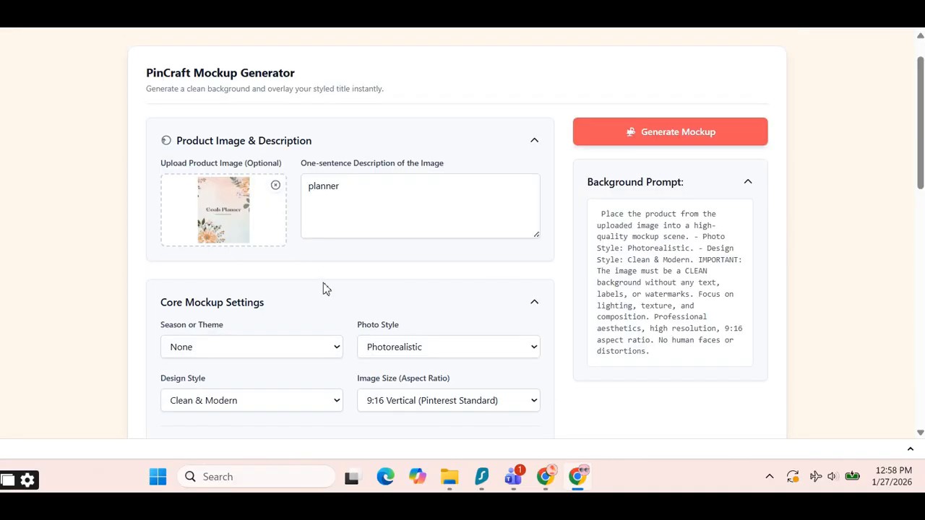
# Choose the Professional Office predefined mockup prompt in the prompt flexibility settings
pyautogui.scroll(-6, 311, 287)
pyautogui.scroll(-4, 227, 275)
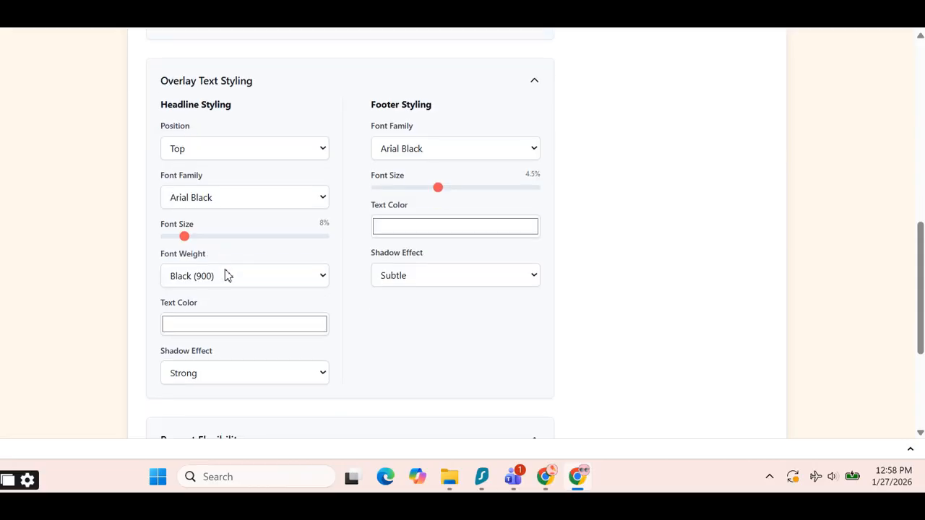
pyautogui.click(337, 273)
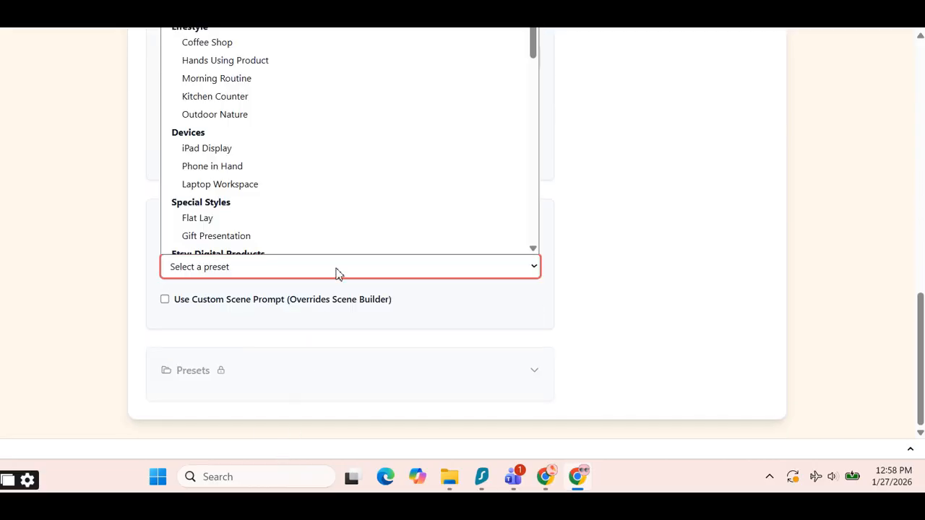
pyautogui.scroll(-4, 252, 180)
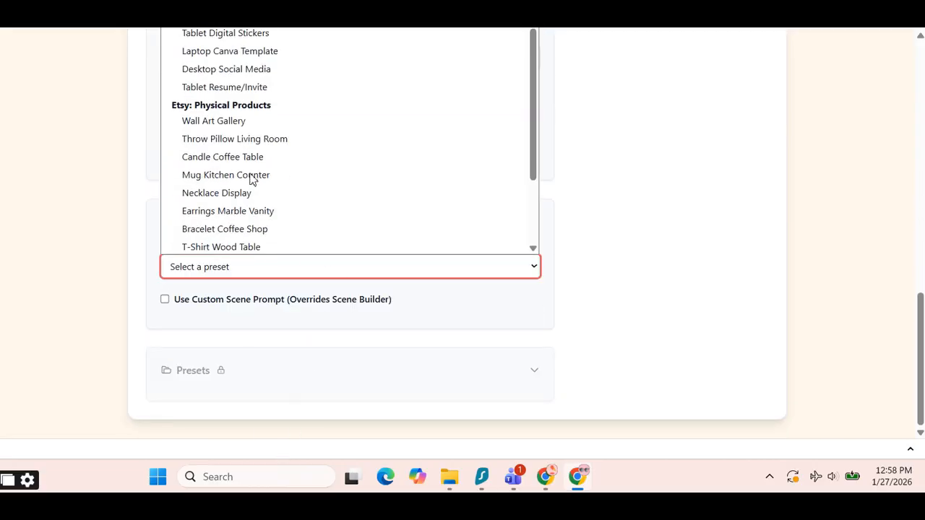
pyautogui.scroll(2, 253, 180)
pyautogui.scroll(2, 252, 180)
pyautogui.scroll(-2, 252, 180)
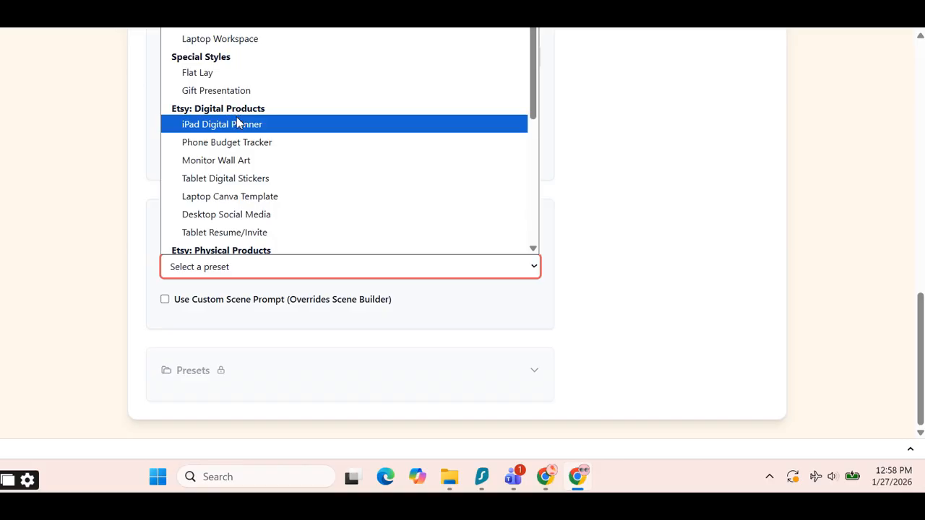
pyautogui.scroll(-2, 236, 189)
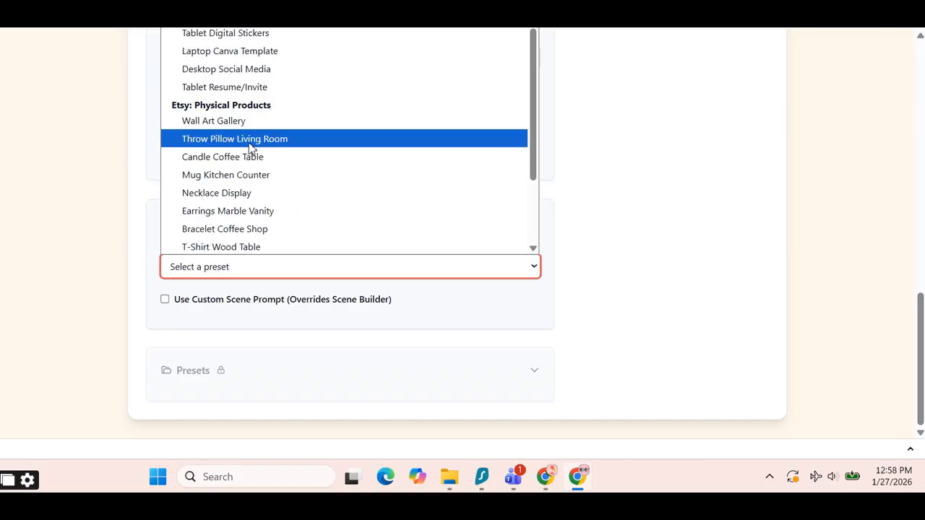
pyautogui.scroll(2, 249, 144)
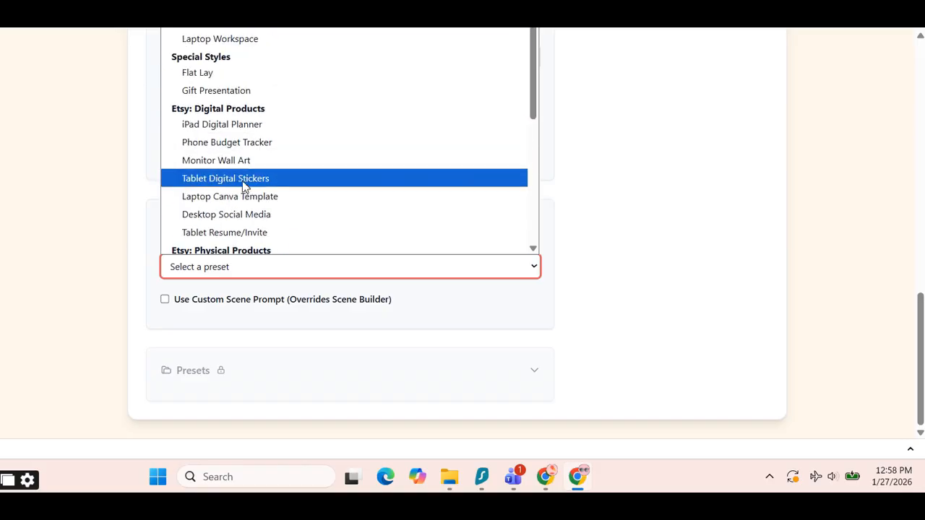
pyautogui.scroll(2, 242, 184)
pyautogui.moveTo(533, 14)
pyautogui.mouseDown()
pyautogui.moveTo(533, 43)
pyautogui.moveTo(531, 28)
pyautogui.mouseUp()
pyautogui.click(375, 53)
pyautogui.scroll(-1, 396, 237)
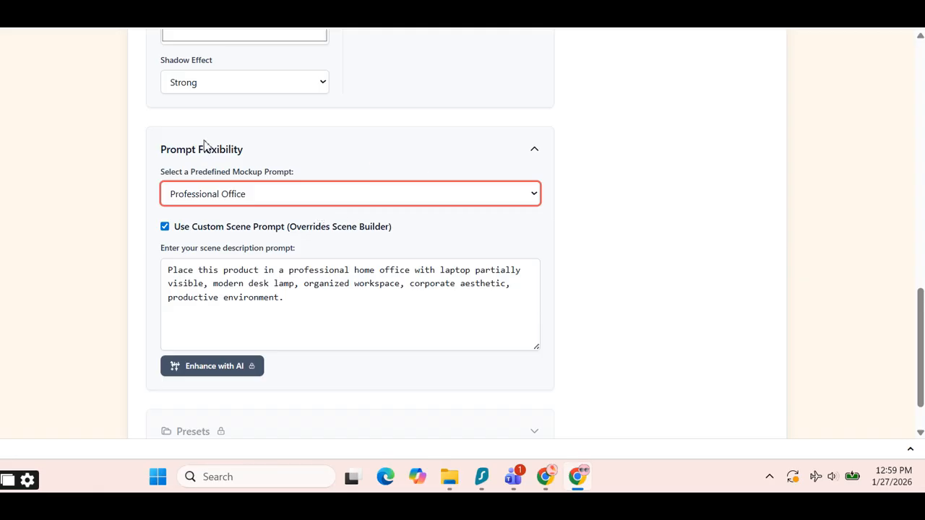
# Review the scene description and background prompt, and generate the planner mockup with the Professional Office scene
pyautogui.scroll(-1, 268, 330)
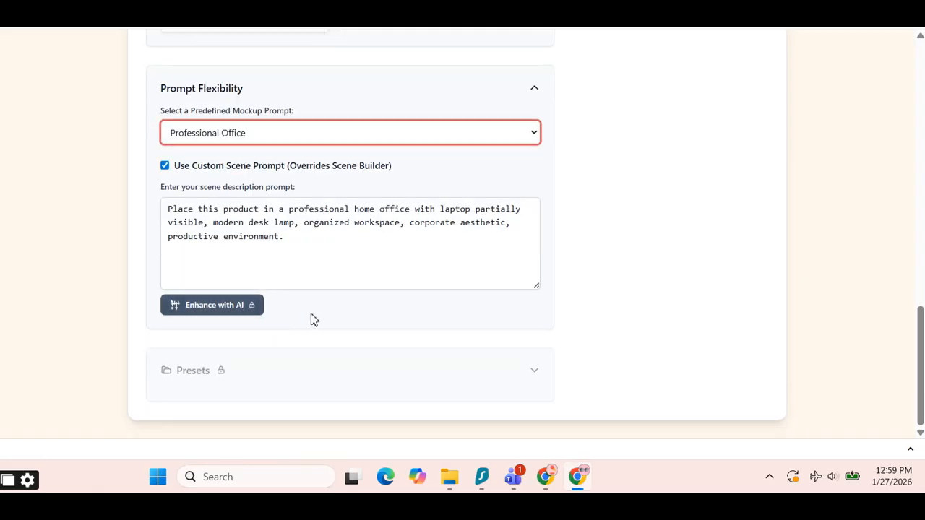
pyautogui.scroll(5, 677, 261)
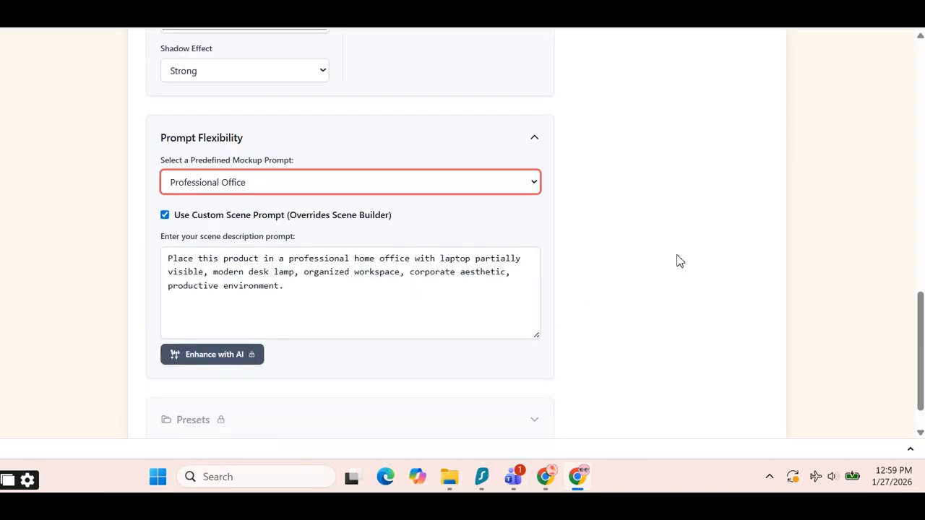
pyautogui.scroll(6, 516, 279)
pyautogui.scroll(-1, 458, 267)
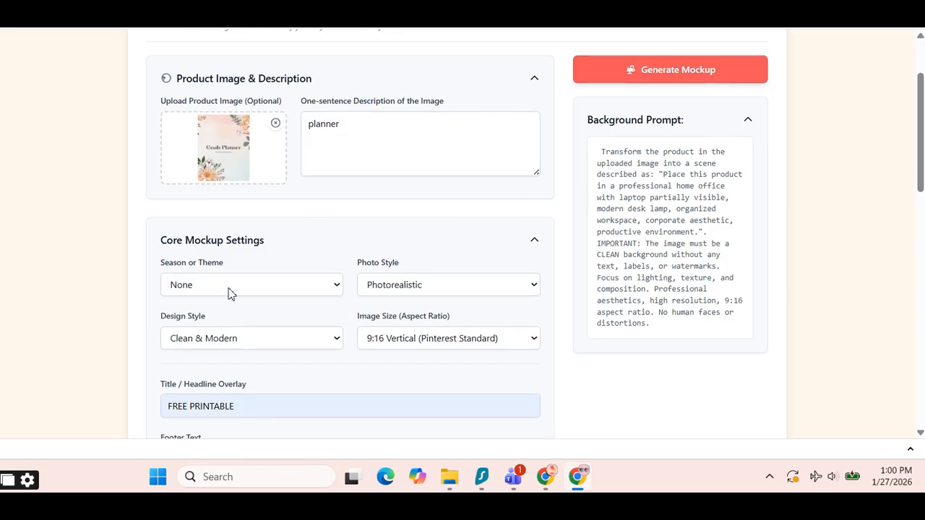
pyautogui.scroll(-9, 231, 297)
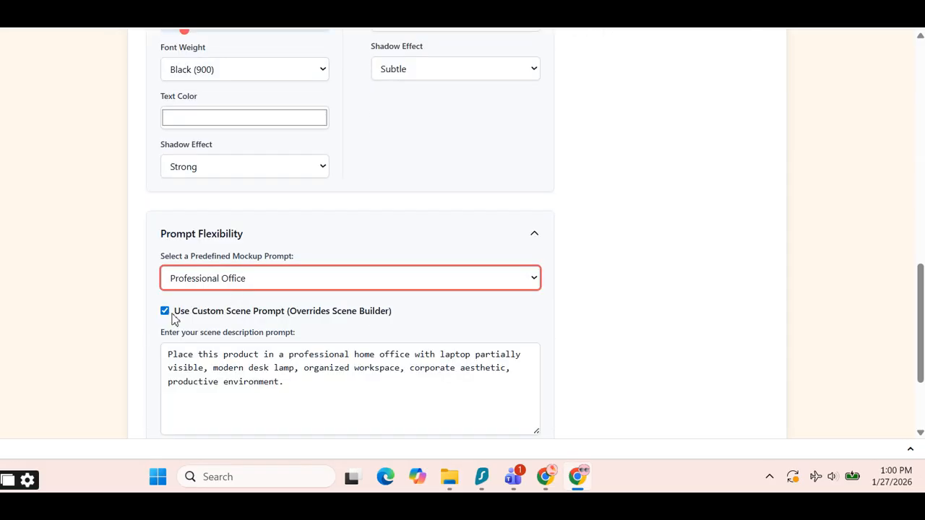
pyautogui.scroll(-1, 174, 320)
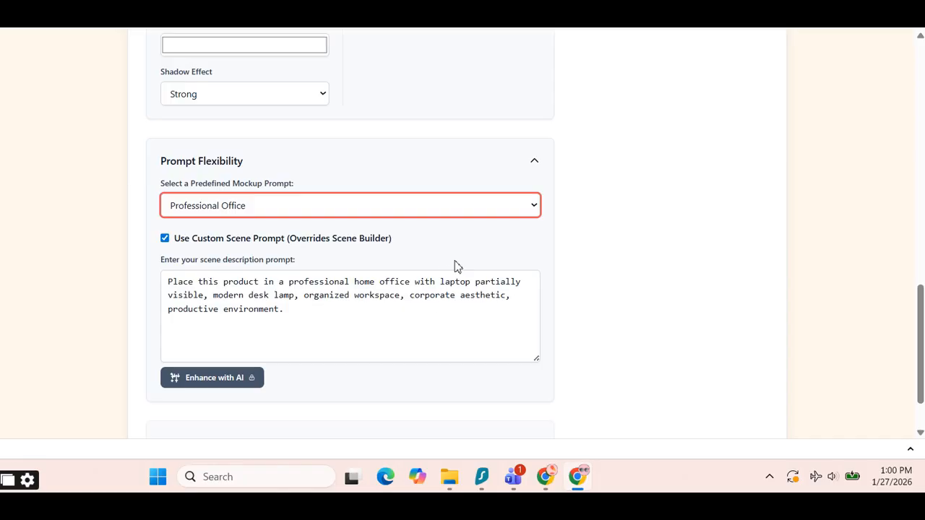
pyautogui.scroll(10, 544, 222)
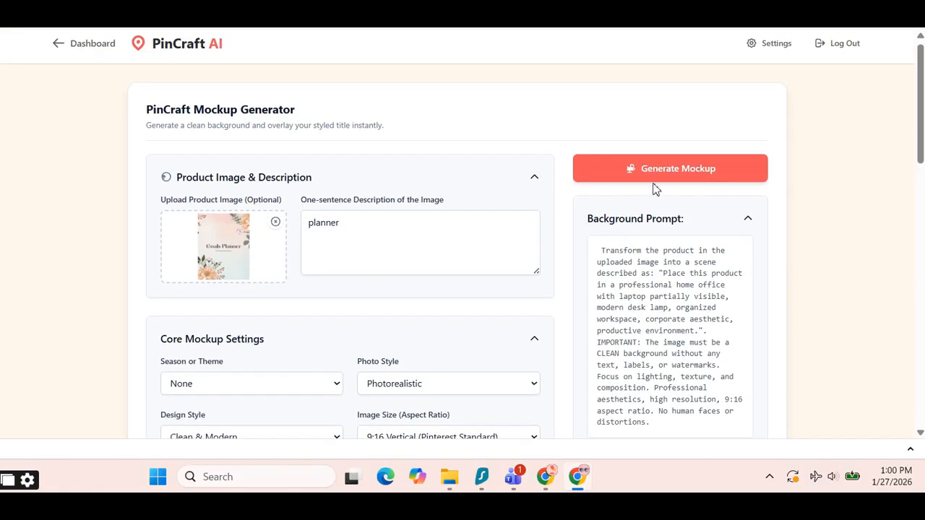
pyautogui.click(695, 181)
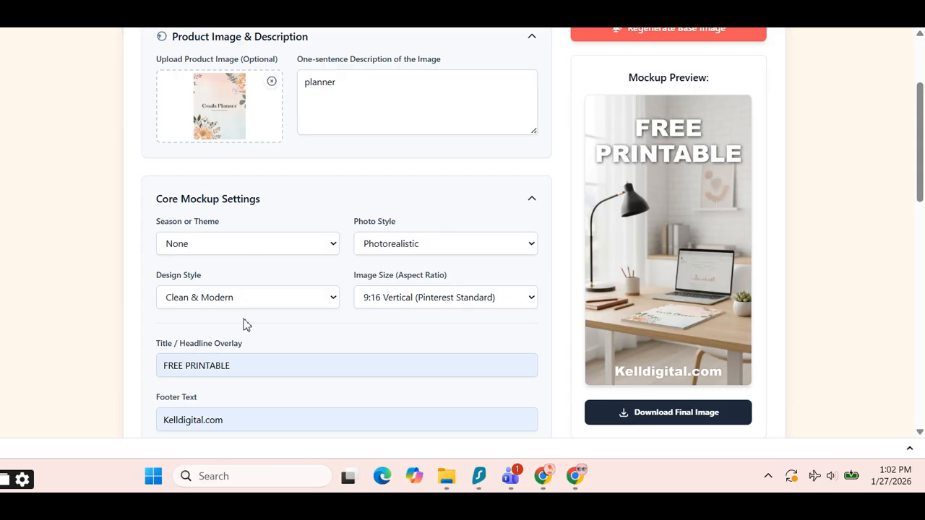
# Try the Subtle and None shadow effects on the headline text and return it to Strong
pyautogui.scroll(-4, 355, 308)
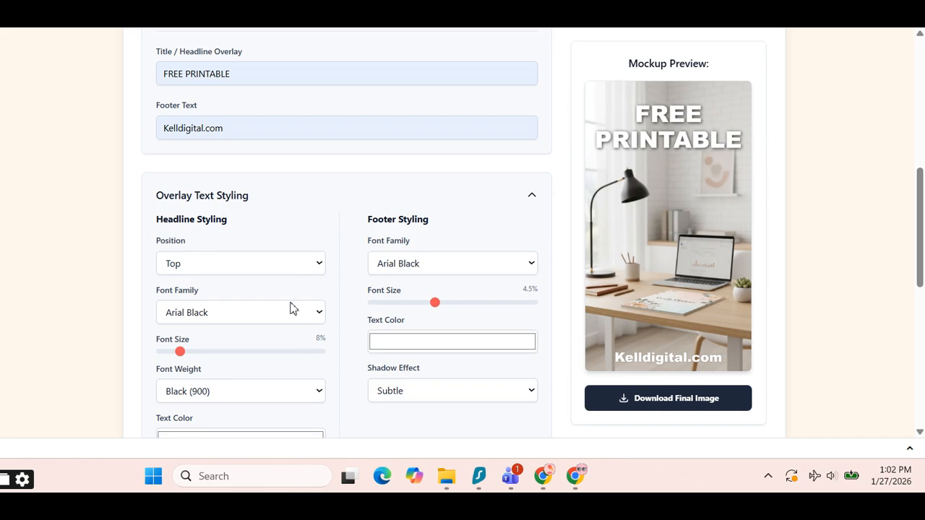
pyautogui.scroll(-1, 294, 310)
pyautogui.moveTo(180, 278)
pyautogui.mouseDown()
pyautogui.moveTo(202, 286)
pyautogui.moveTo(181, 280)
pyautogui.mouseUp()
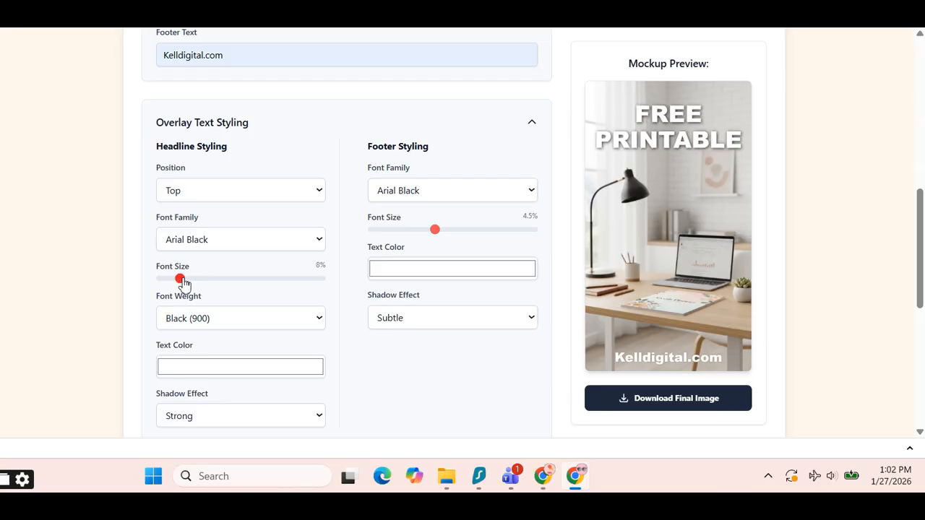
pyautogui.click(204, 416)
pyautogui.click(195, 377)
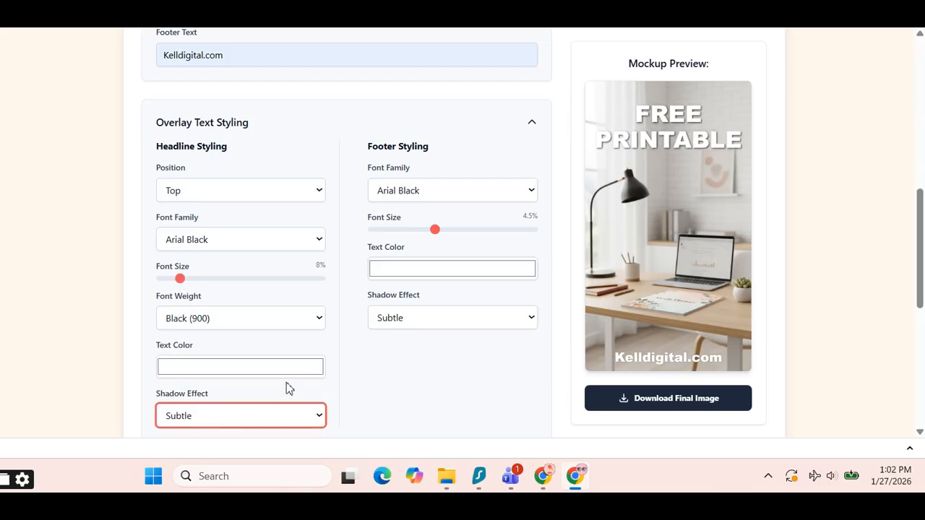
pyautogui.click(206, 419)
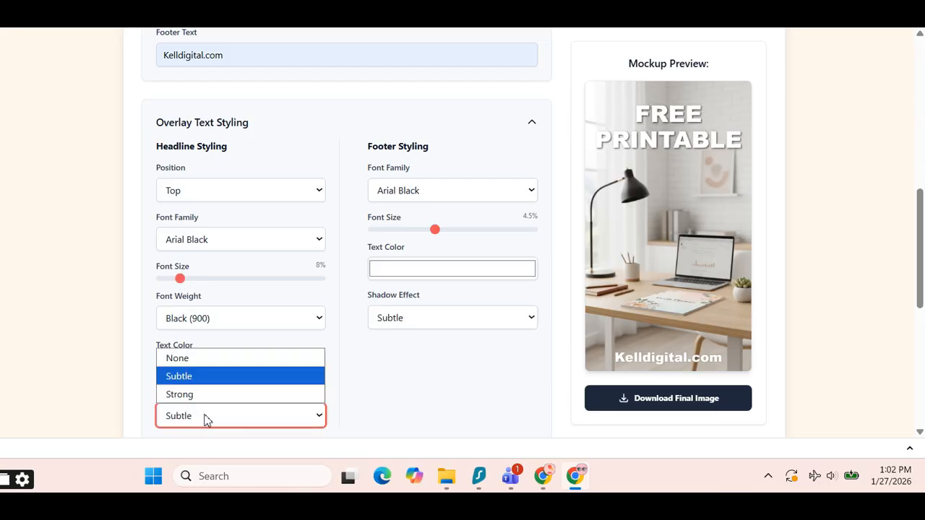
pyautogui.click(200, 361)
pyautogui.click(205, 415)
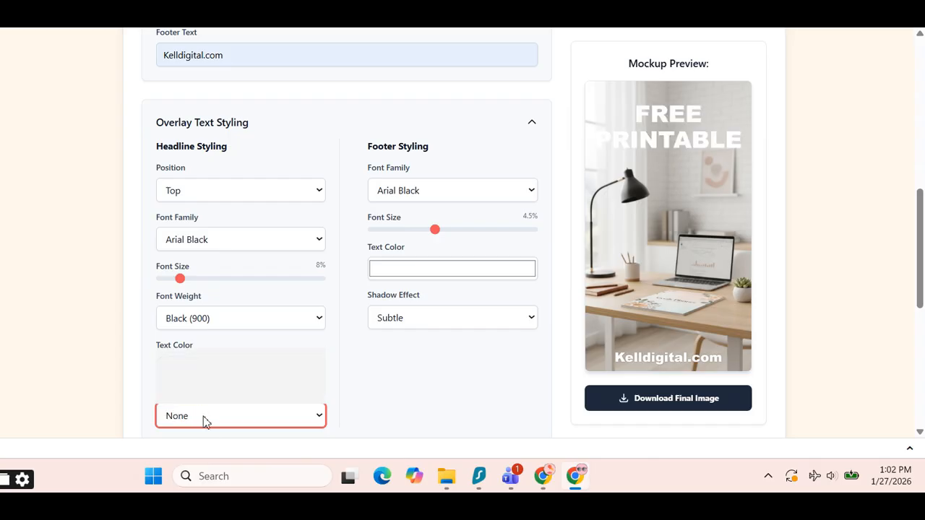
pyautogui.click(186, 397)
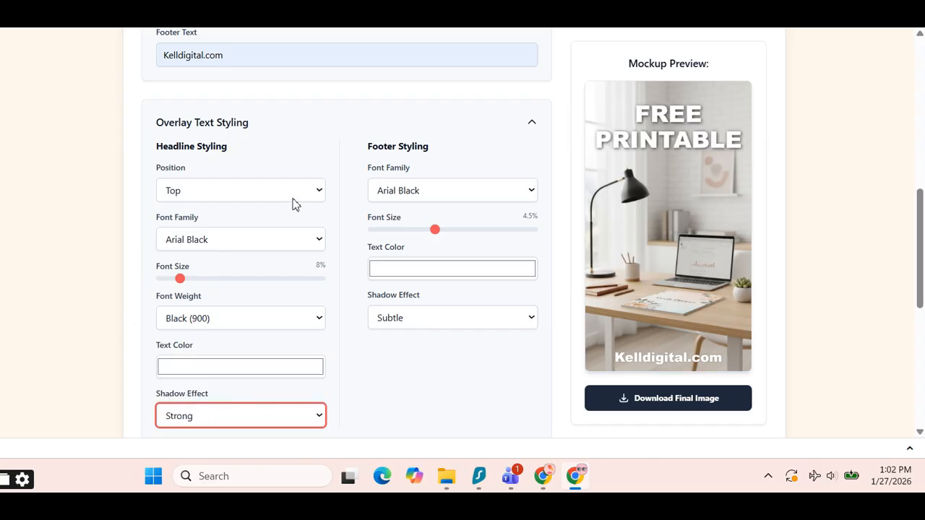
# Sample a grey-beige from the mockup preview (RGB 169, 163, 156) as the footer's text color
pyautogui.click(436, 268)
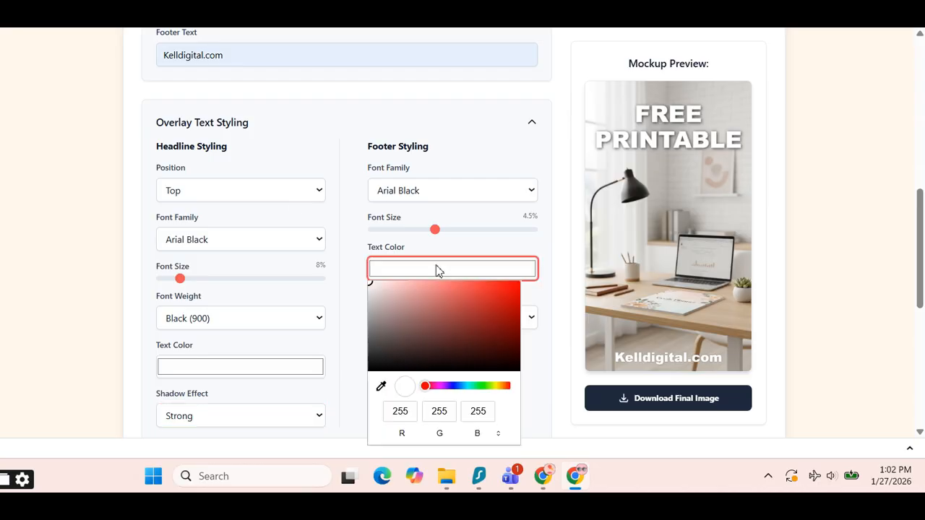
pyautogui.click(381, 386)
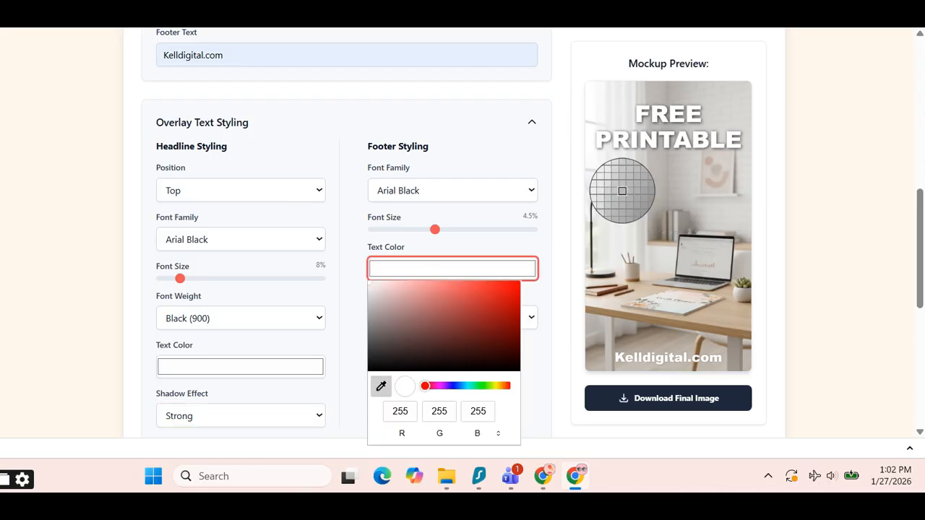
pyautogui.click(624, 324)
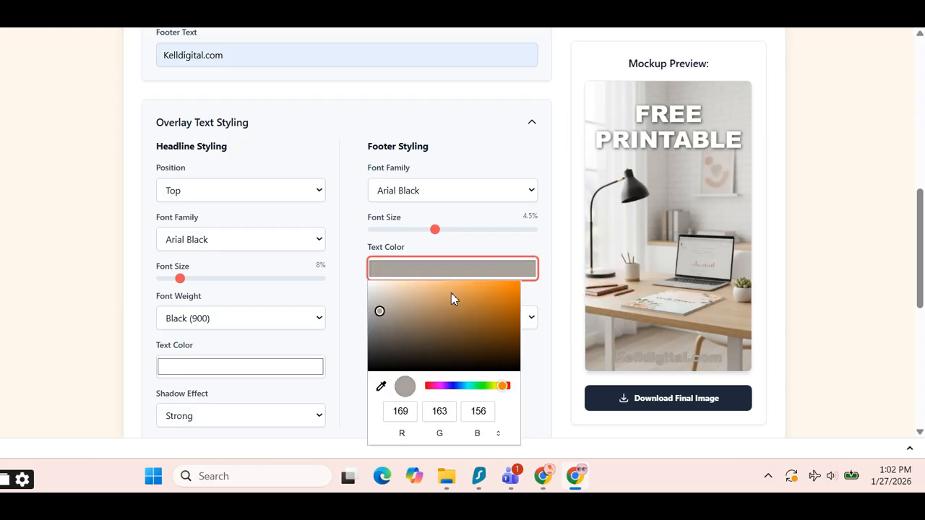
# Try the Strong and None shadow effects on the footer text
pyautogui.click(523, 321)
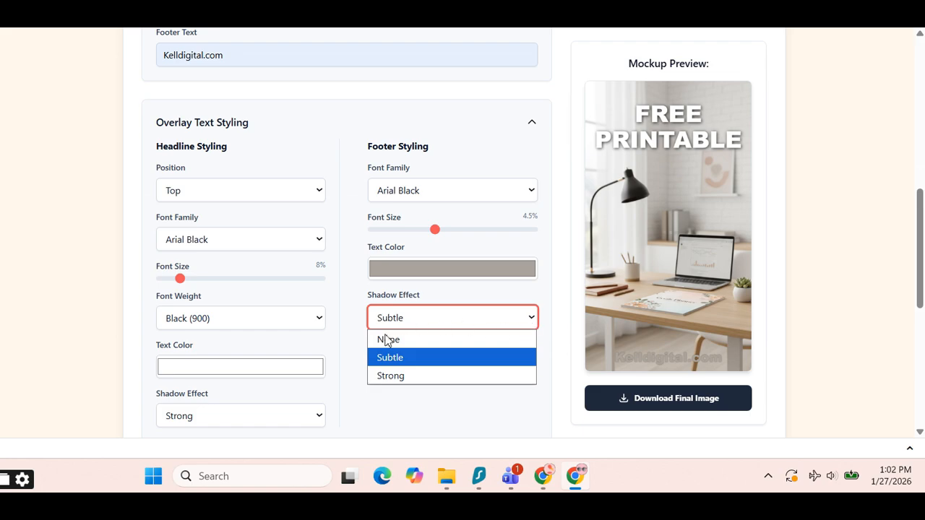
pyautogui.click(402, 378)
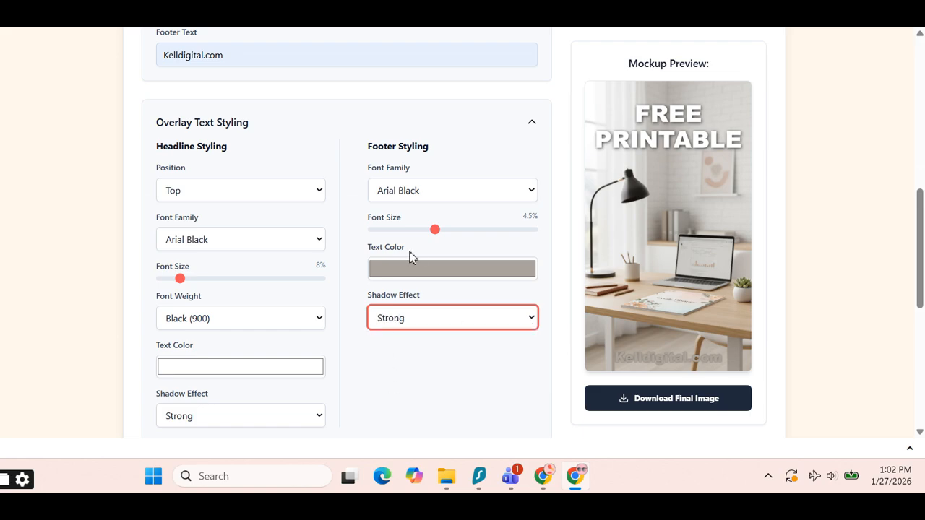
pyautogui.click(391, 324)
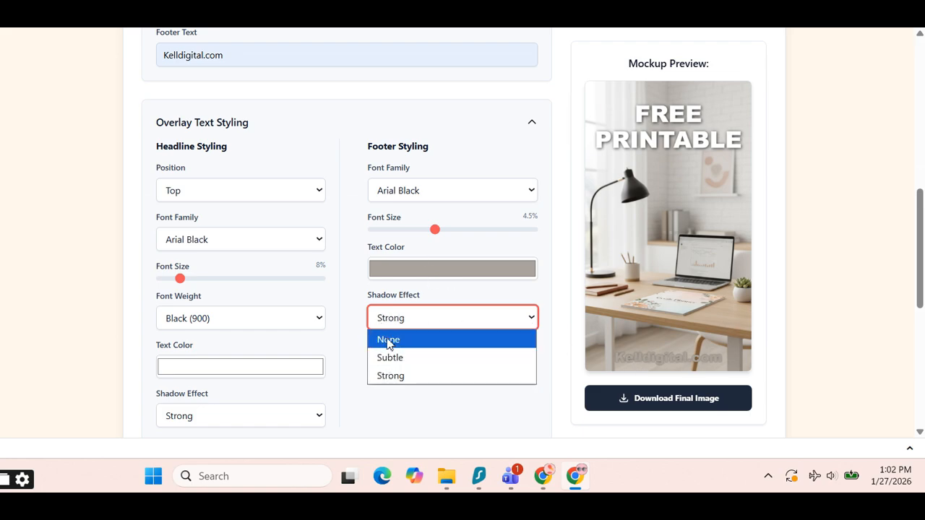
pyautogui.click(386, 341)
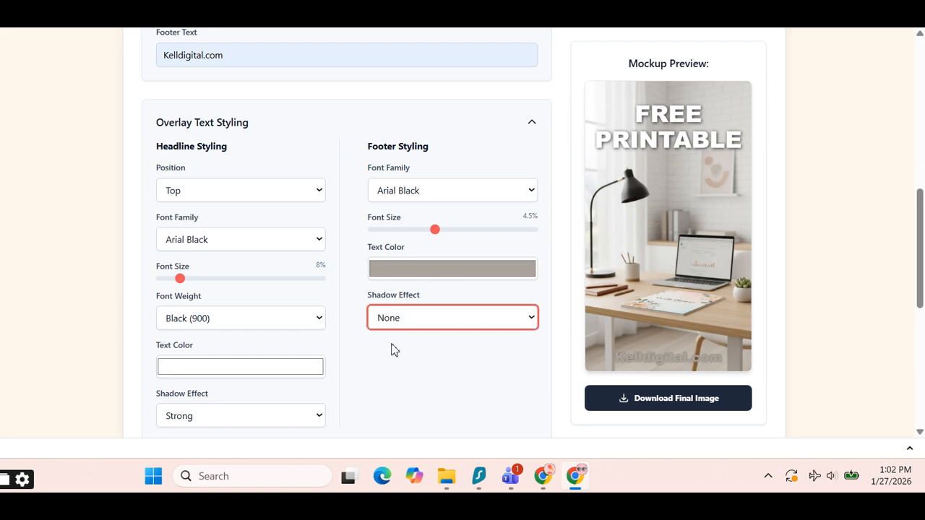
# Change the footer's text color to a light orange
pyautogui.click(452, 269)
pyautogui.click(495, 288)
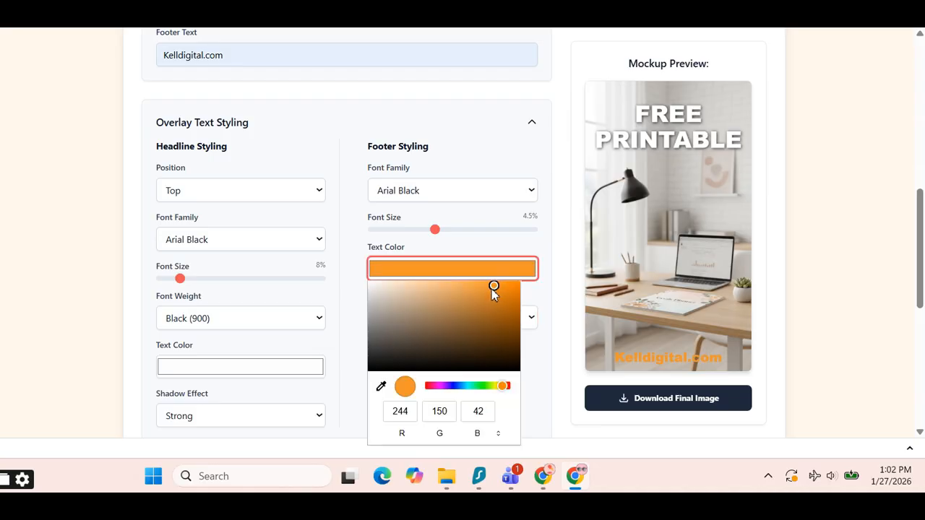
pyautogui.click(469, 291)
pyautogui.click(449, 287)
pyautogui.moveTo(450, 287); pyautogui.dragTo(435, 282)
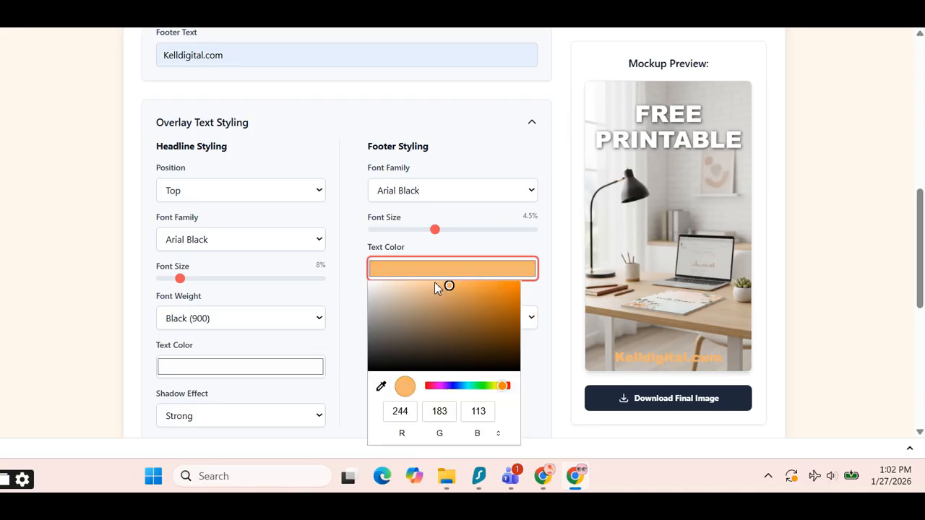
pyautogui.click(550, 304)
# Apply a Strong shadow effect to the footer text and reduce its font size to 3%
pyautogui.click(448, 319)
pyautogui.click(409, 377)
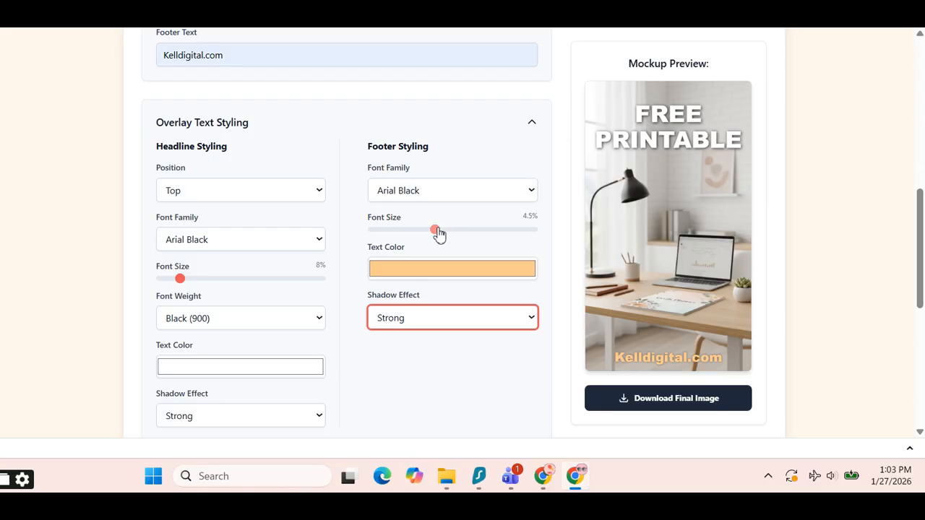
pyautogui.moveTo(437, 230); pyautogui.dragTo(409, 231)
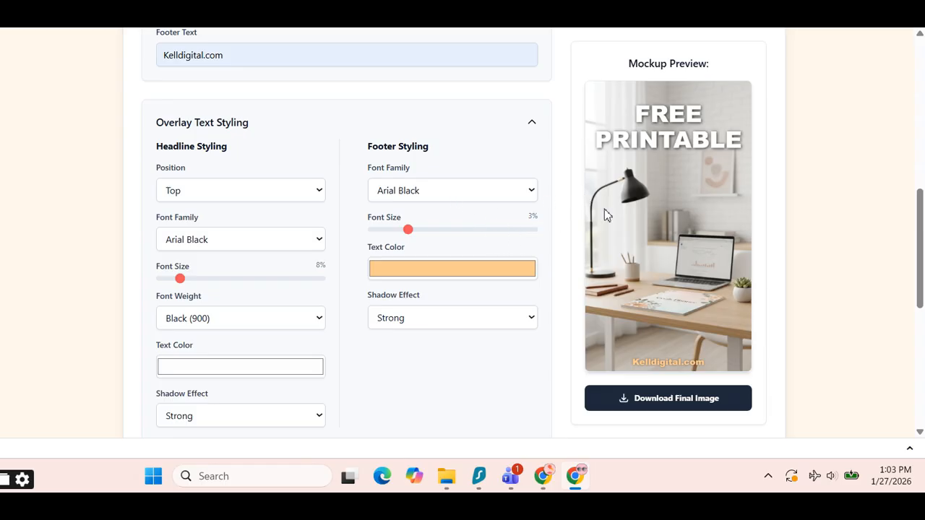
pyautogui.scroll(-1, 282, 276)
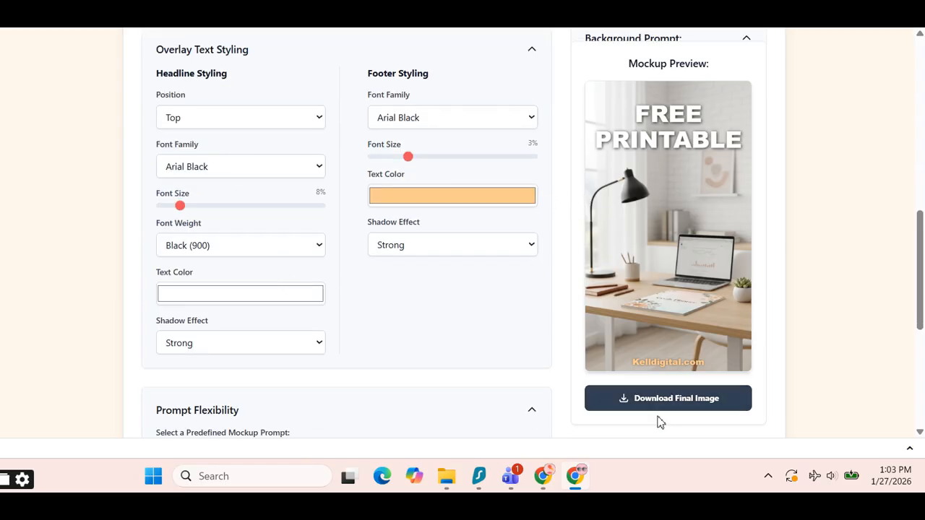
# Download the final mockup image, bring the downloaded picture fully into view to check it, and close it
pyautogui.click(752, 408)
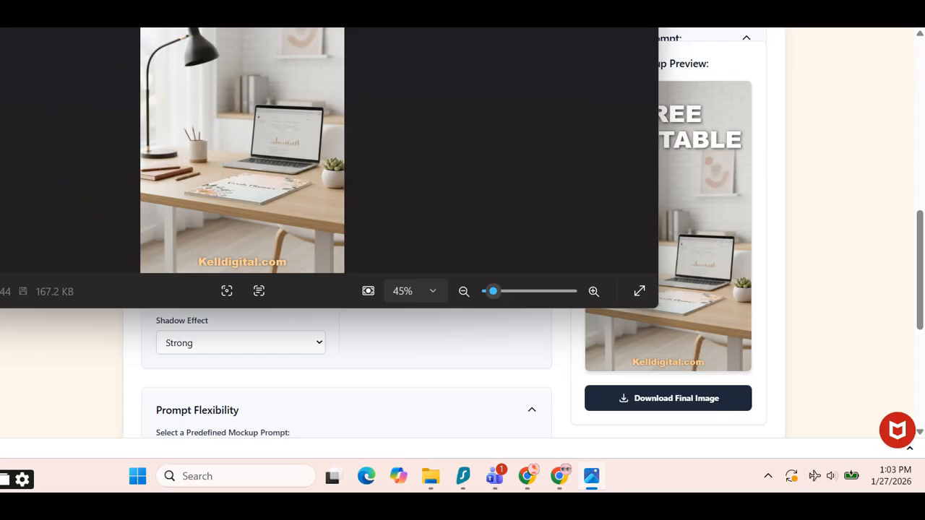
pyautogui.moveTo(309, 29); pyautogui.dragTo(524, 41)
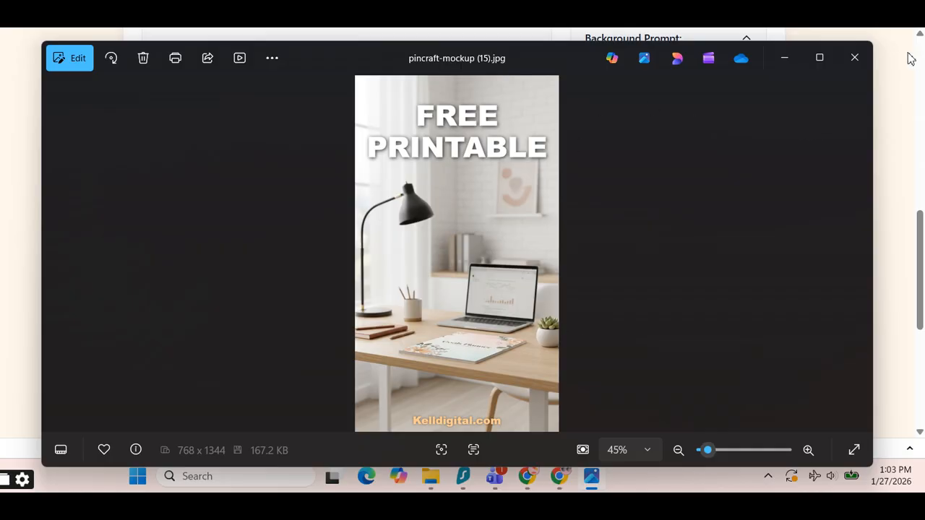
pyautogui.click(854, 59)
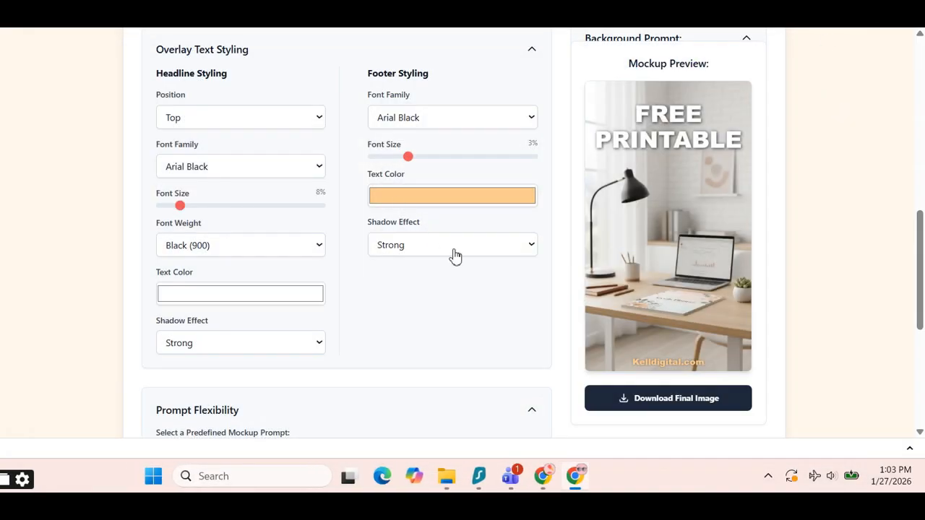
# Choose the Phone in Hand predefined mockup prompt for the scene description
pyautogui.scroll(4, 452, 256)
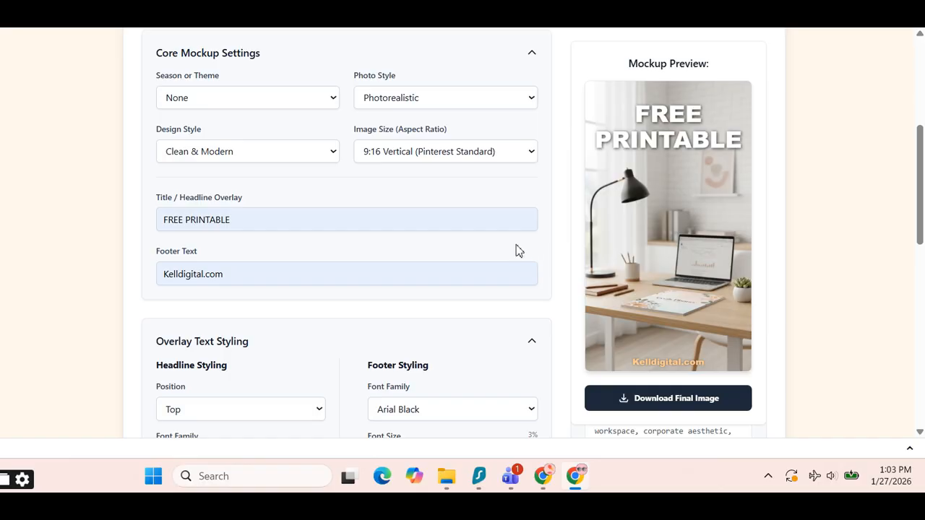
pyautogui.click(251, 221)
pyautogui.scroll(-3, 403, 210)
pyautogui.scroll(1, 405, 215)
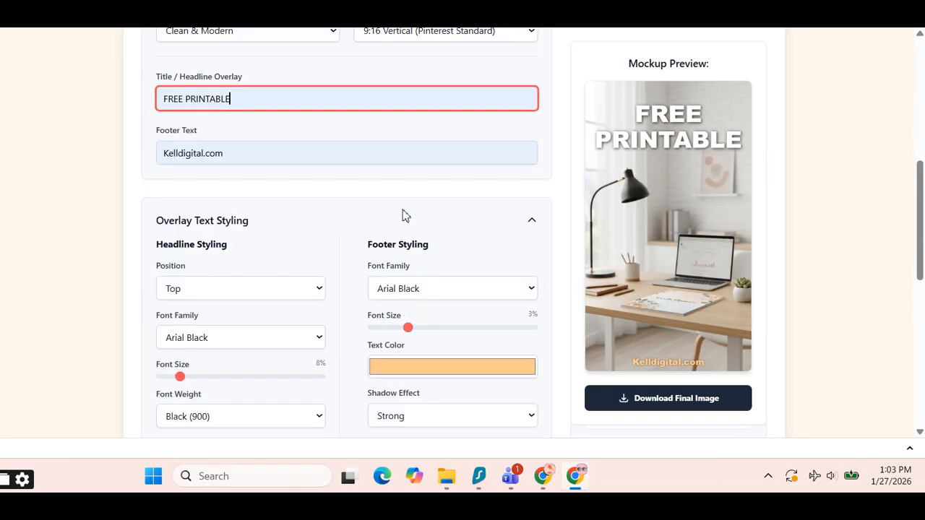
pyautogui.scroll(-5, 270, 245)
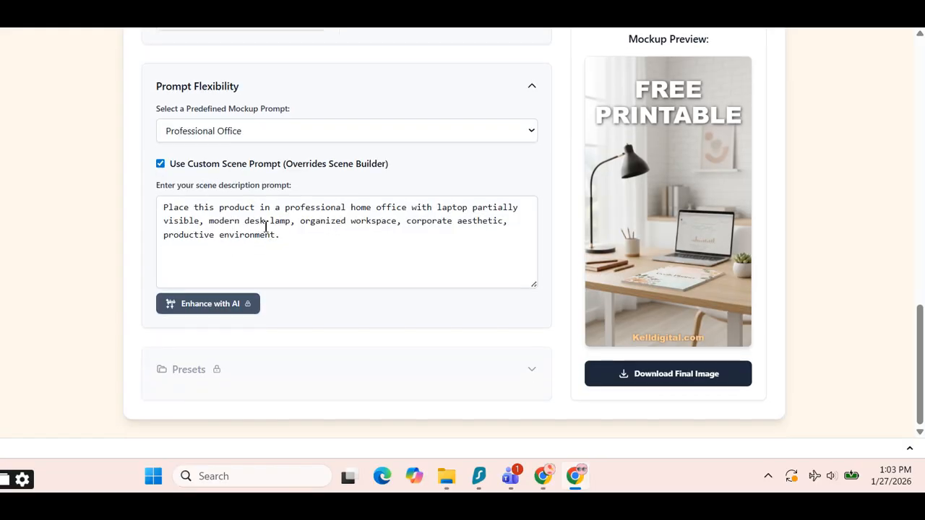
pyautogui.scroll(2, 289, 206)
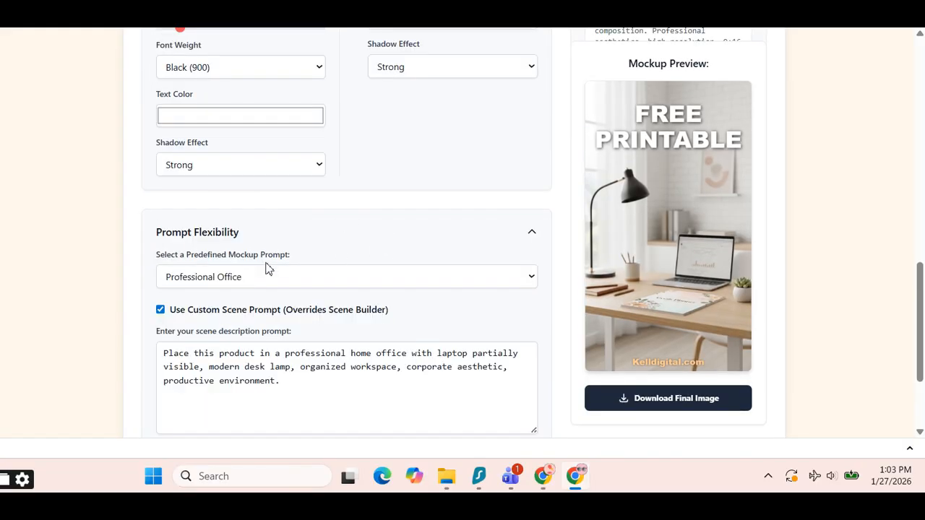
pyautogui.click(258, 281)
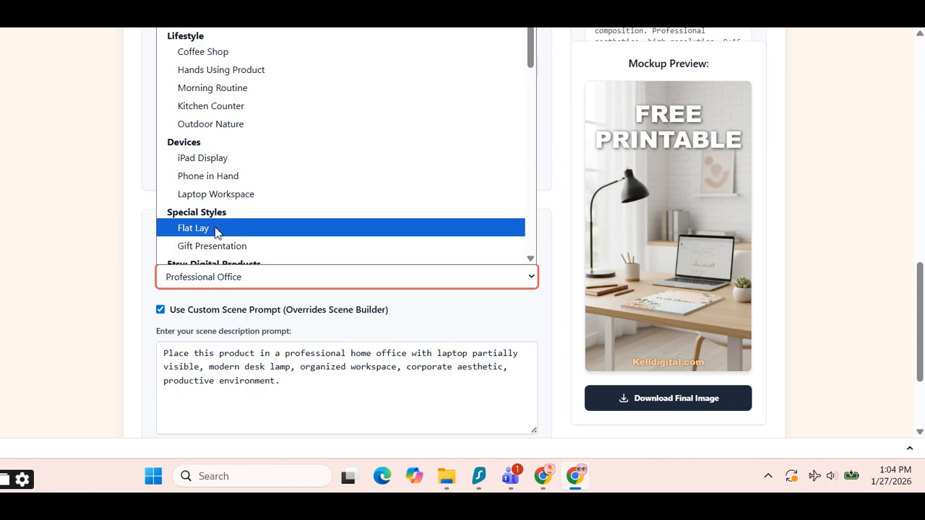
pyautogui.click(226, 182)
# Look through the predefined mockup prompts and choose Hands Using Product for the scene
pyautogui.click(191, 275)
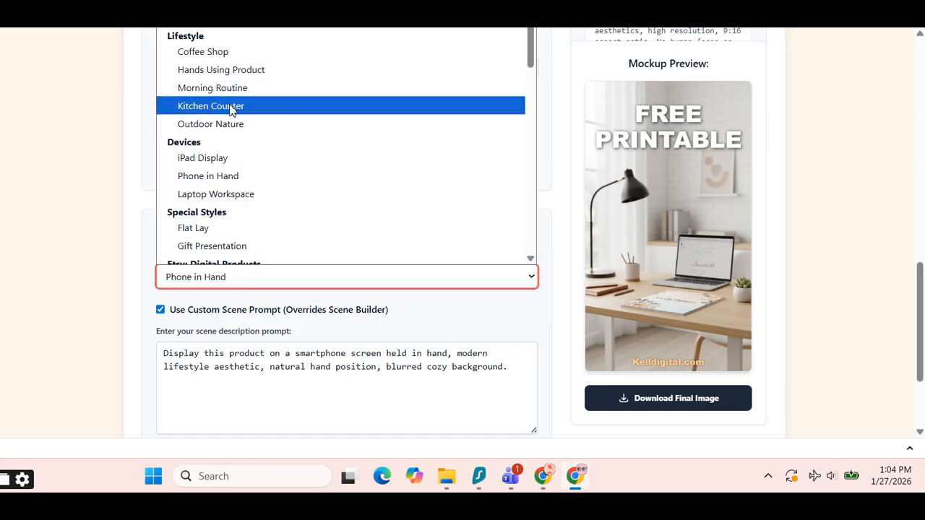
pyautogui.scroll(-2, 212, 57)
pyautogui.scroll(-3, 209, 217)
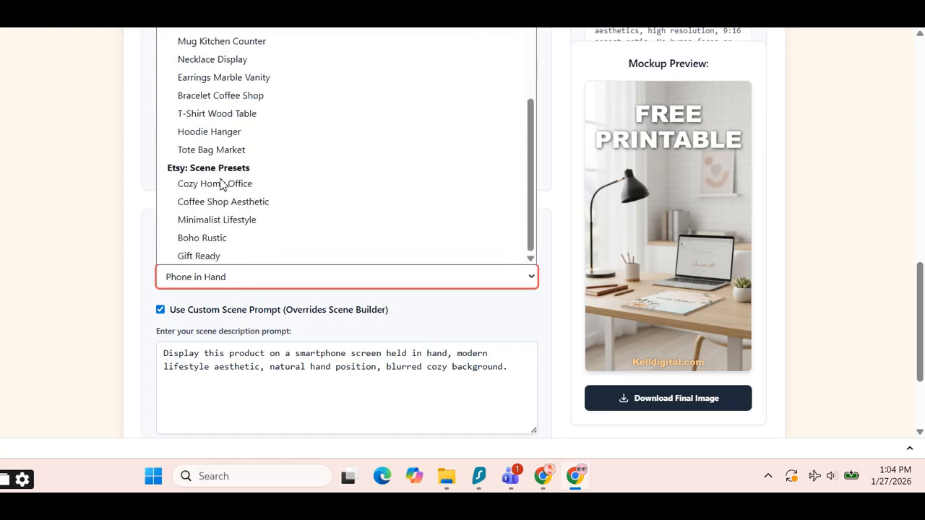
pyautogui.scroll(3, 211, 163)
pyautogui.click(247, 73)
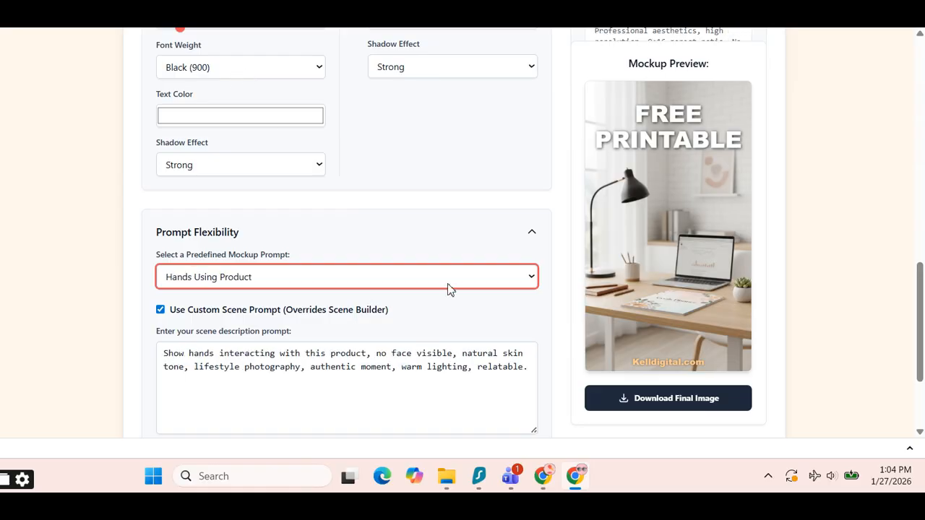
pyautogui.click(519, 337)
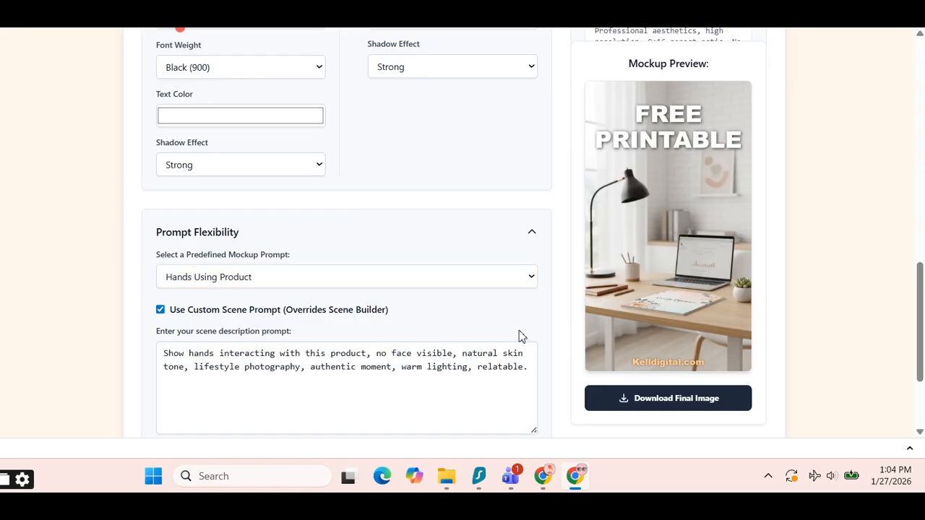
# Regenerate the base image with the Hands Using Product scene prompt
pyautogui.scroll(-1, 334, 331)
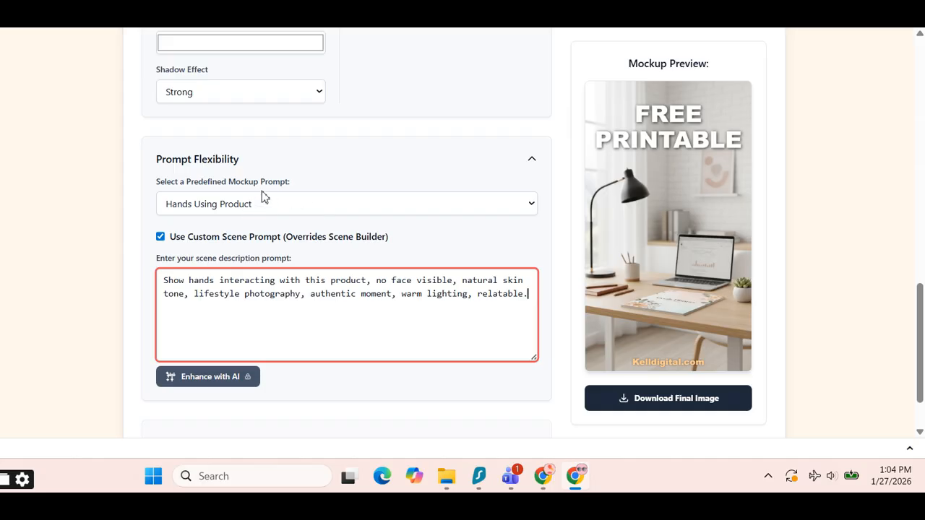
pyautogui.scroll(4, 715, 145)
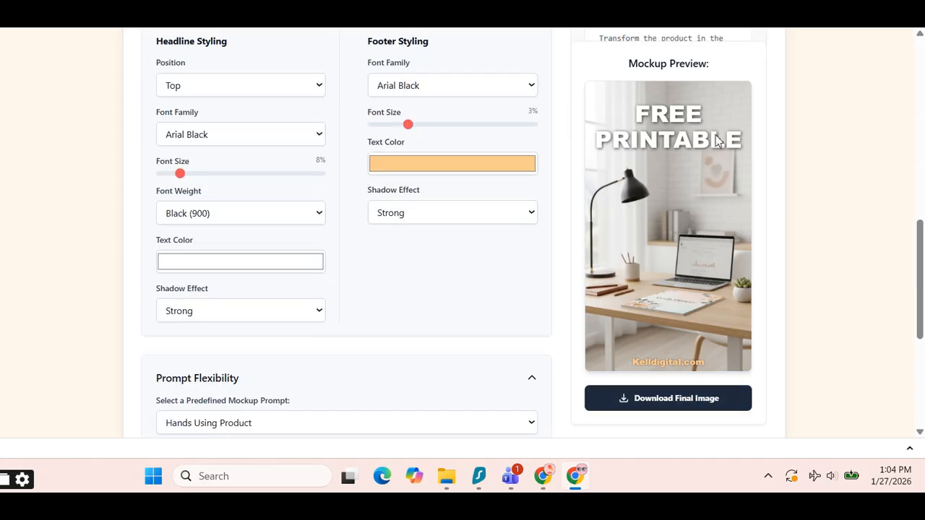
pyautogui.scroll(5, 795, 137)
pyautogui.click(724, 40)
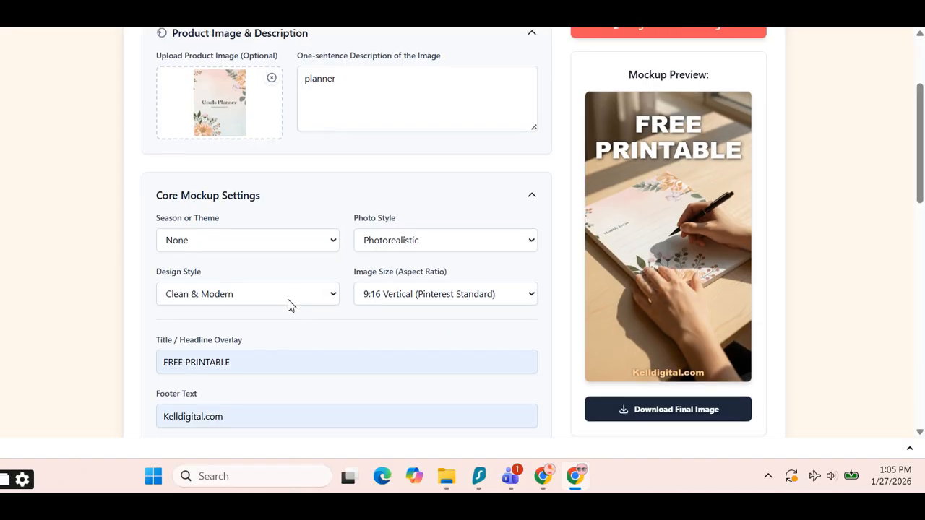
# Review the settings beside the new mockup and generate another base image variation from the same hands prompt
pyautogui.scroll(-2, 290, 296)
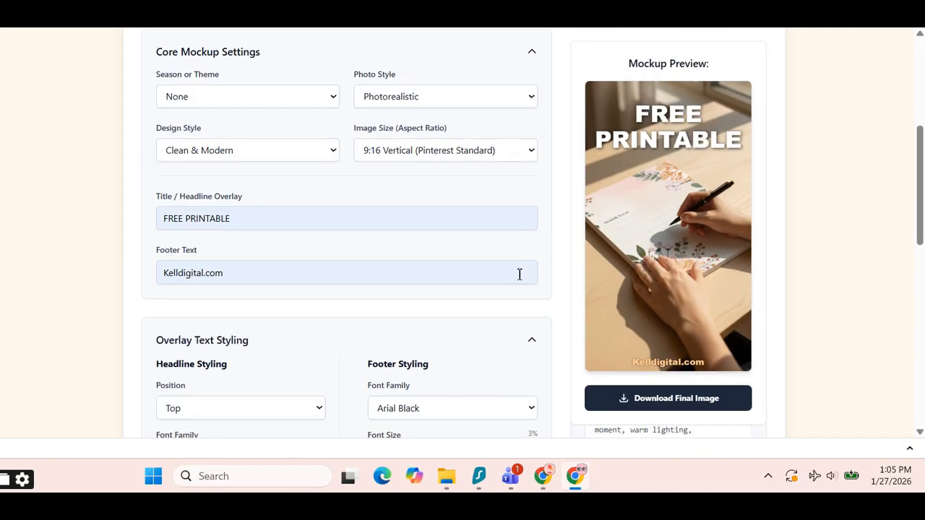
pyautogui.scroll(-3, 518, 273)
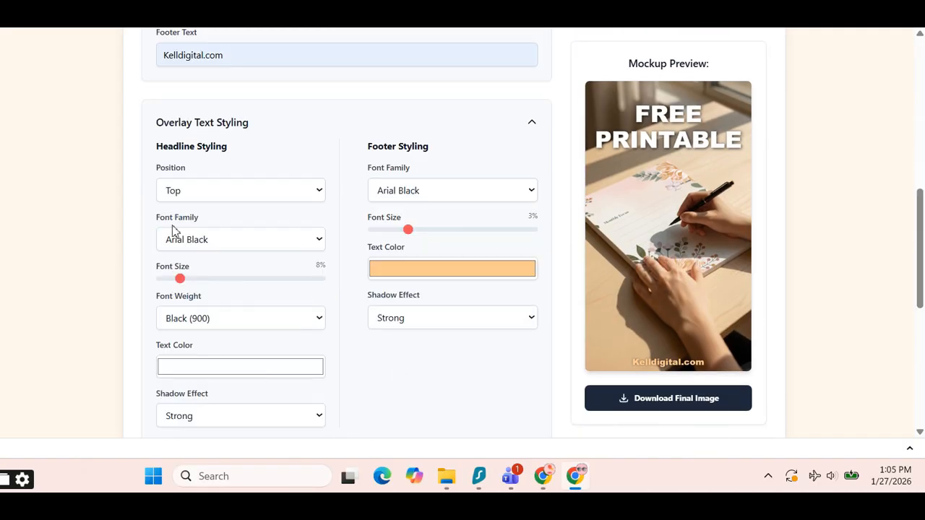
pyautogui.scroll(-2, 297, 269)
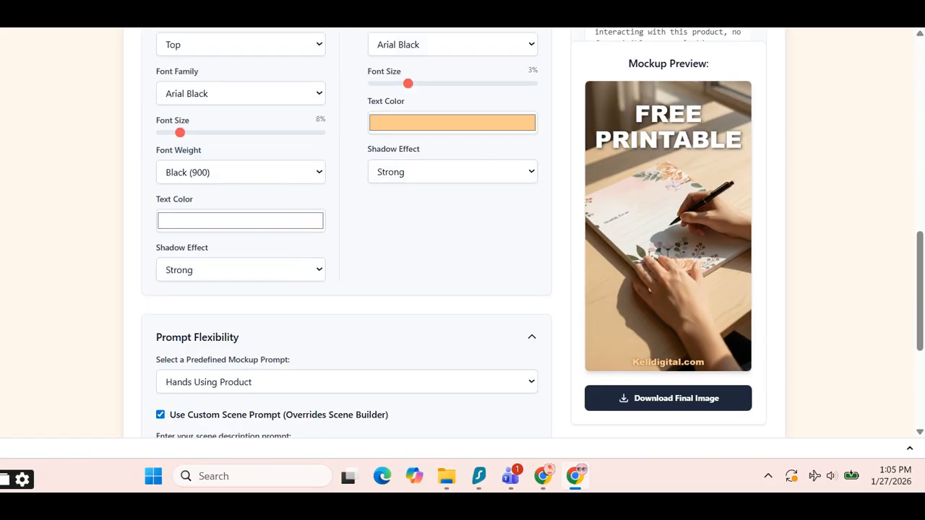
pyautogui.scroll(4, 658, 282)
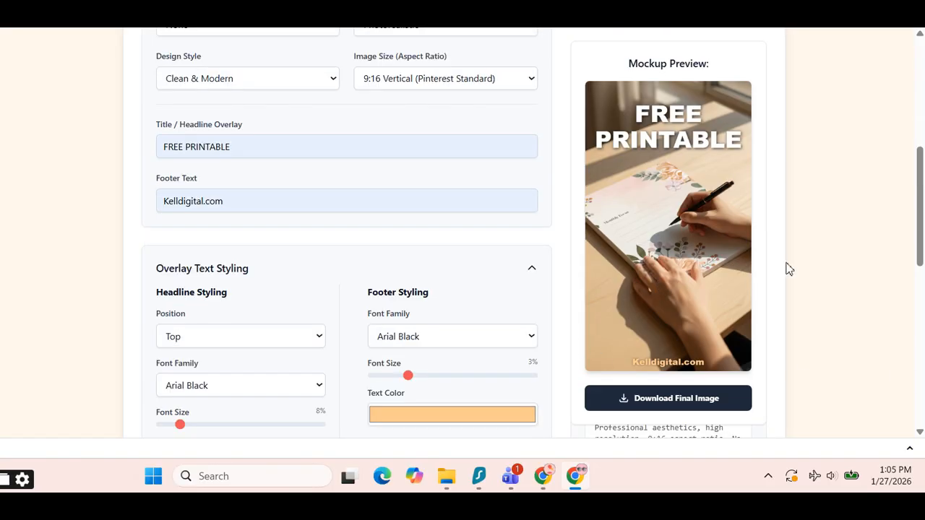
pyautogui.scroll(5, 789, 269)
pyautogui.click(694, 178)
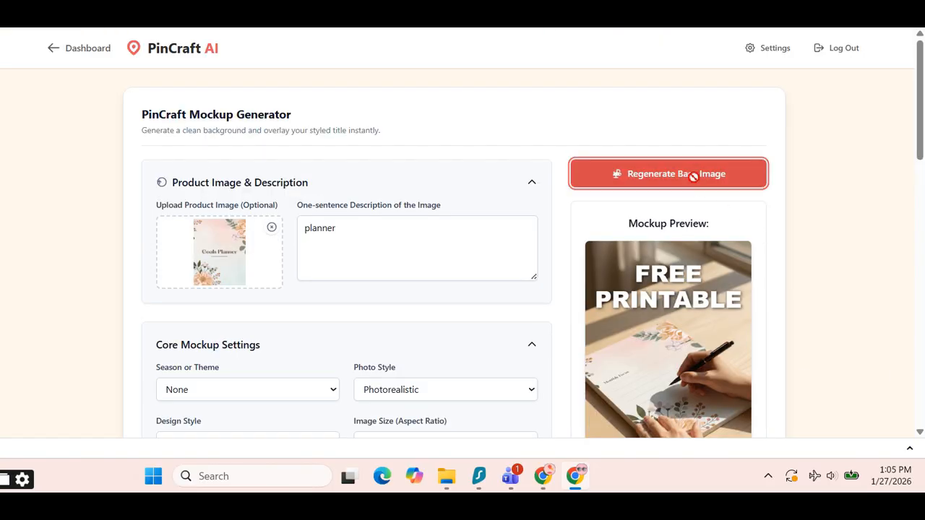
# Examine the newly generated hands mockup in the preview along with the core settings and overlay text styling
pyautogui.scroll(-5, 467, 248)
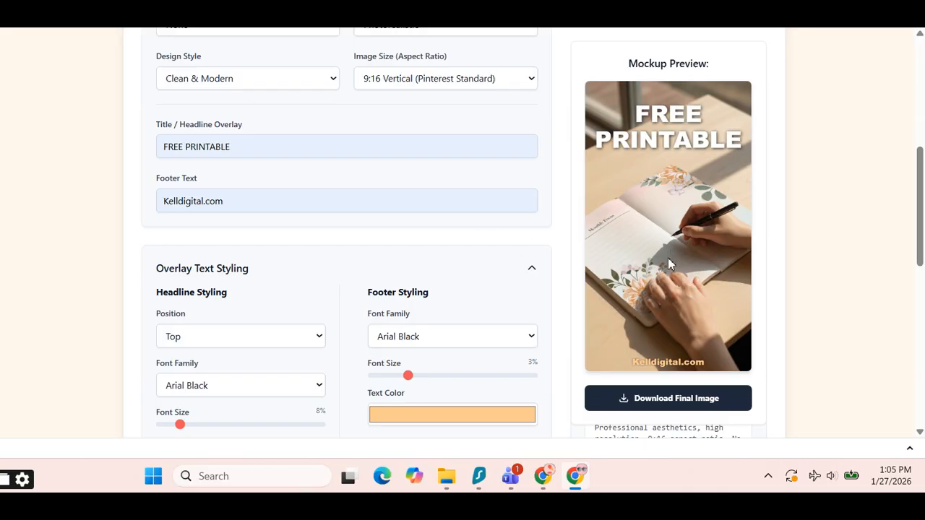
pyautogui.scroll(2, 686, 279)
pyautogui.scroll(1, 686, 281)
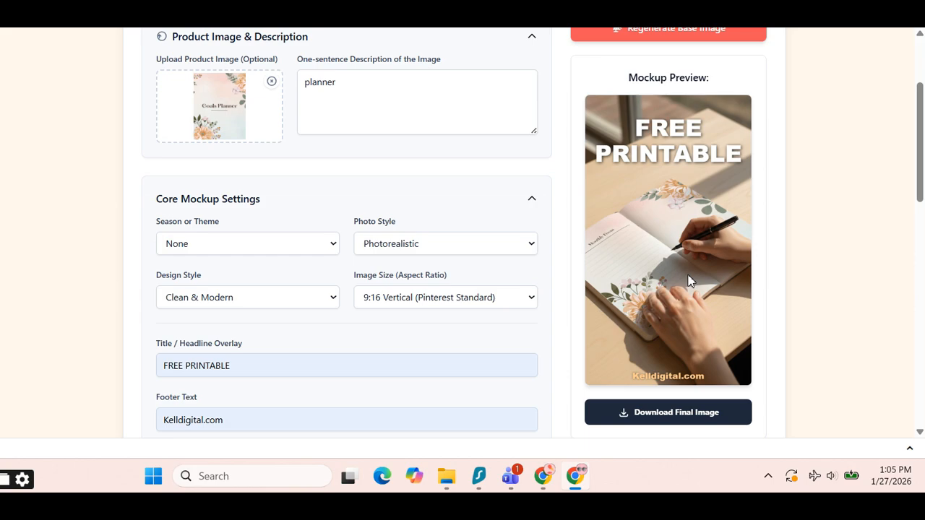
pyautogui.scroll(-2, 677, 285)
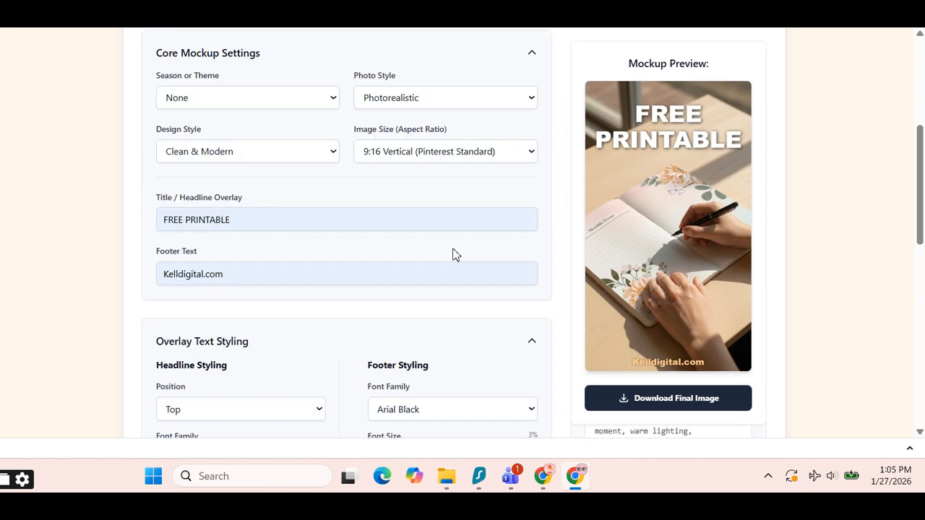
pyautogui.scroll(-2, 261, 257)
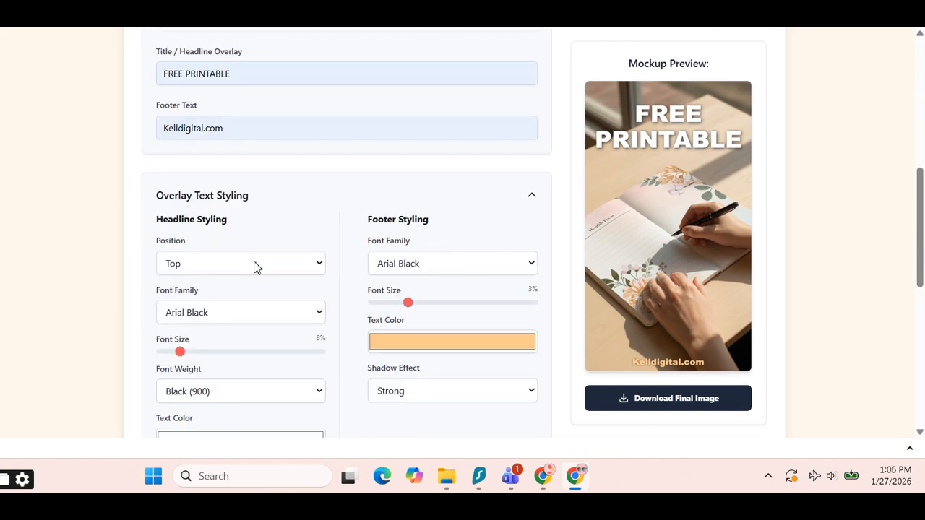
pyautogui.scroll(3, 284, 228)
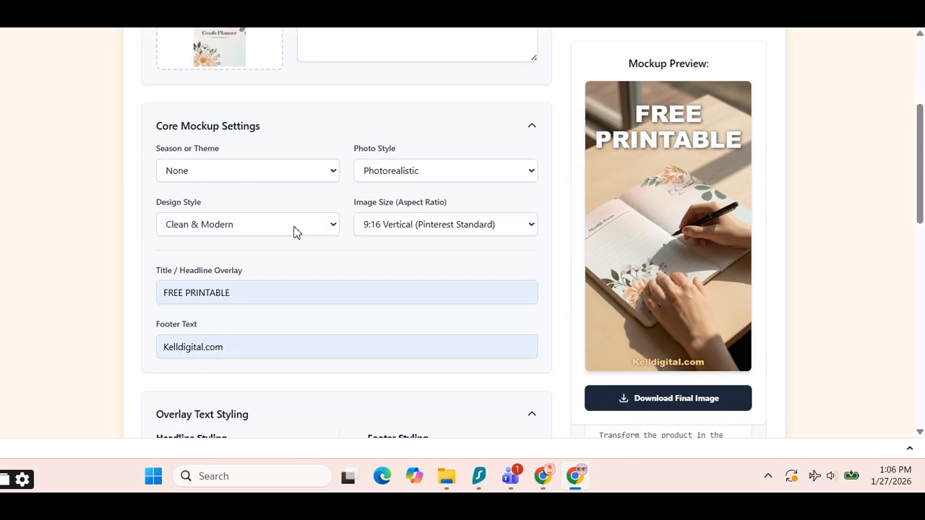
pyautogui.scroll(-1, 303, 270)
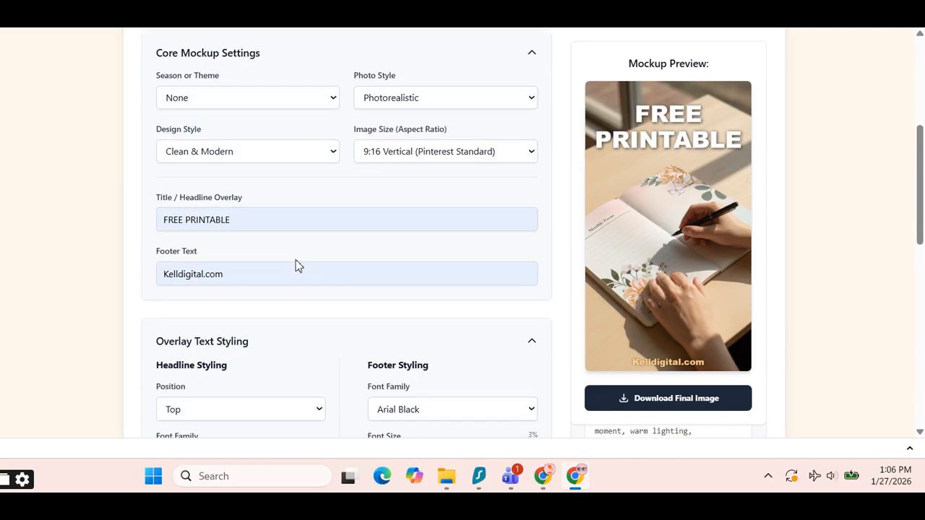
# Switch the predefined mockup prompt to Flat Lay and regenerate the base image
pyautogui.scroll(-4, 295, 263)
pyautogui.scroll(-3, 246, 315)
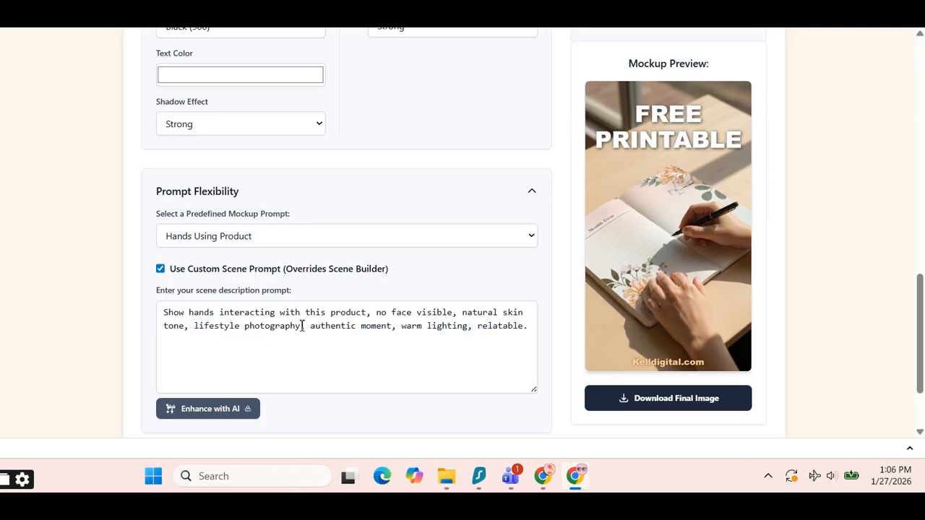
pyautogui.click(348, 242)
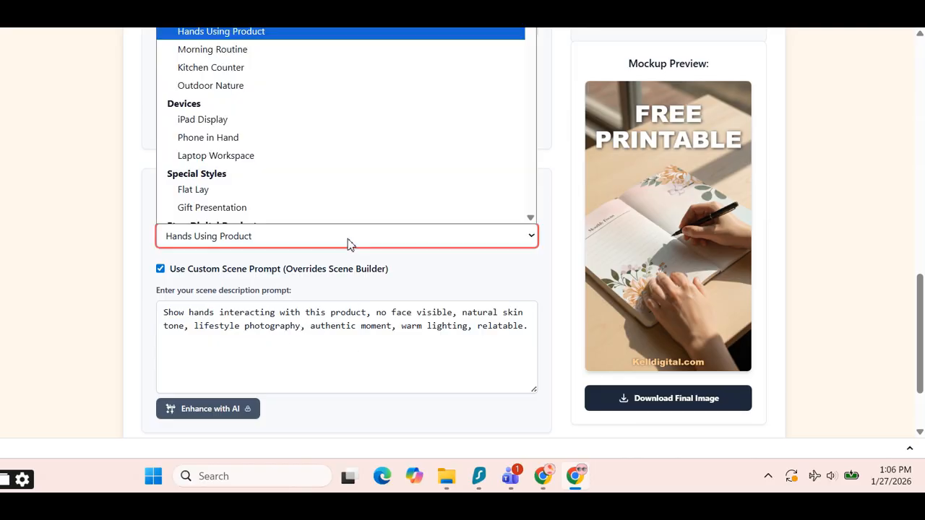
pyautogui.click(214, 191)
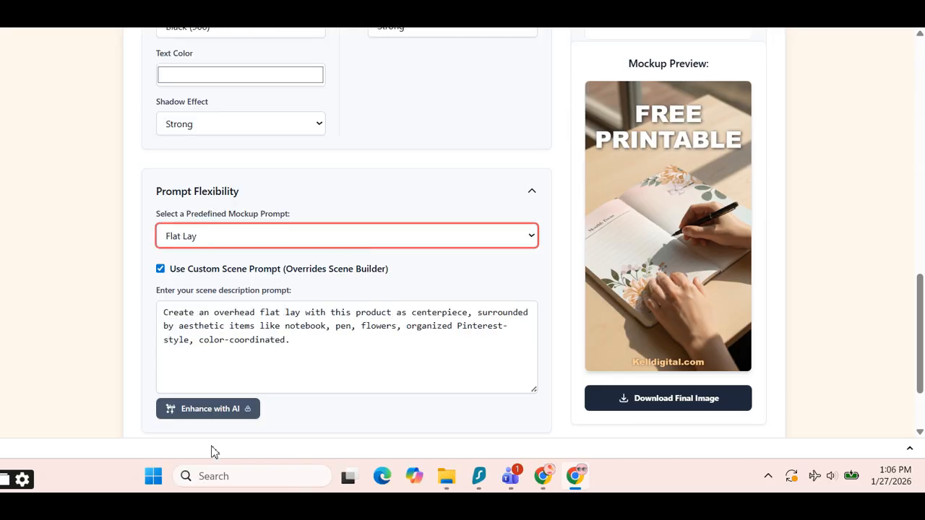
pyautogui.scroll(8, 681, 83)
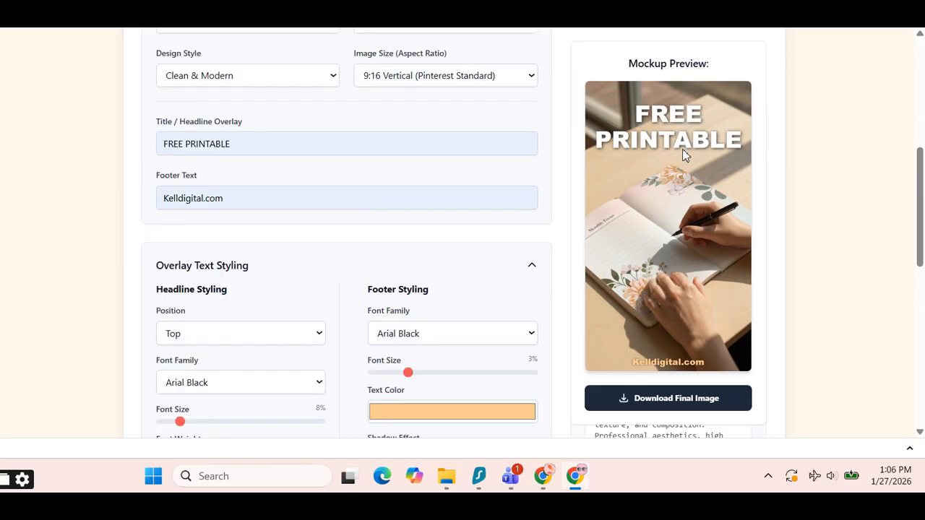
pyautogui.scroll(2, 772, 262)
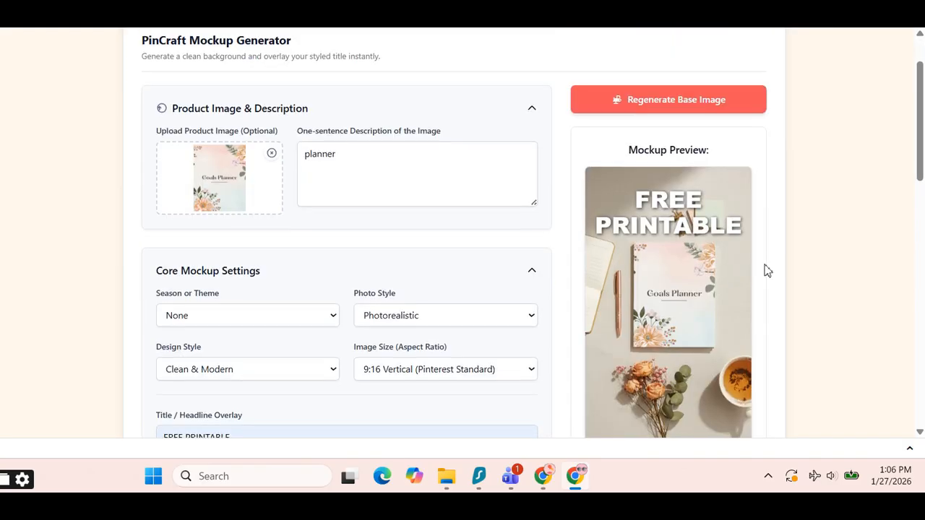
# Replace the title/headline overlay text with "Goals Planner"
pyautogui.scroll(-1, 768, 270)
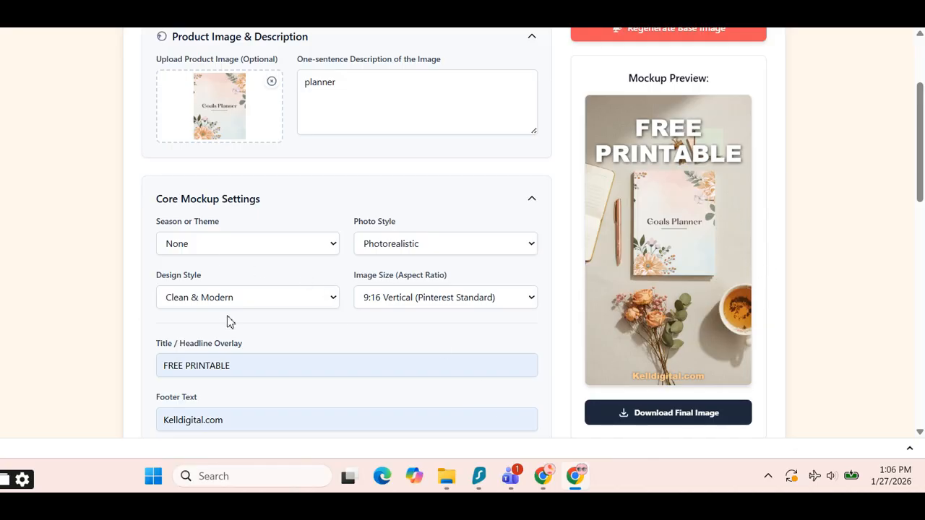
pyautogui.scroll(-1, 687, 279)
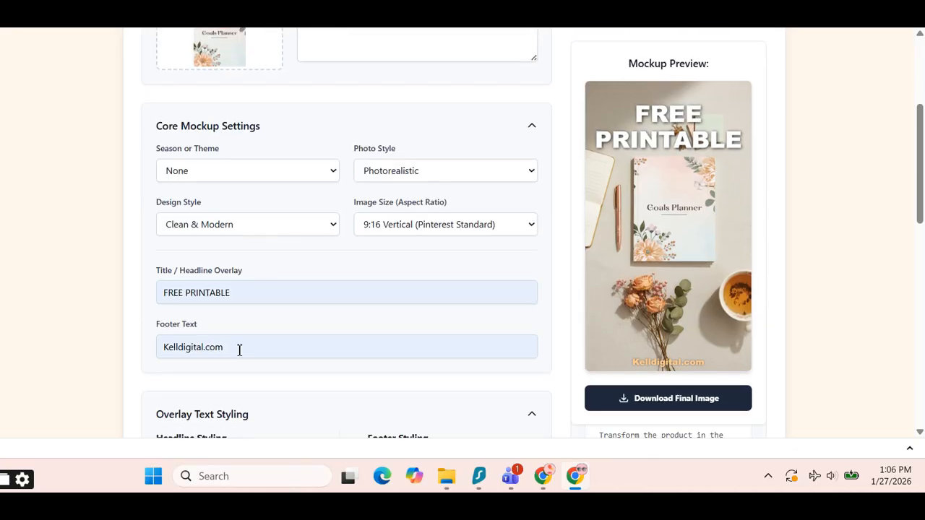
pyautogui.moveTo(200, 289); pyautogui.dragTo(150, 294)
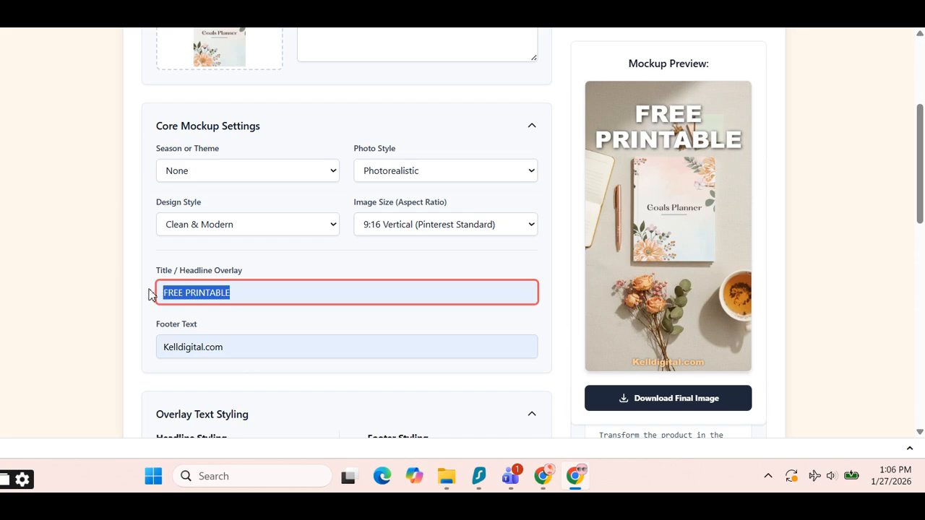
pyautogui.write('Goa')
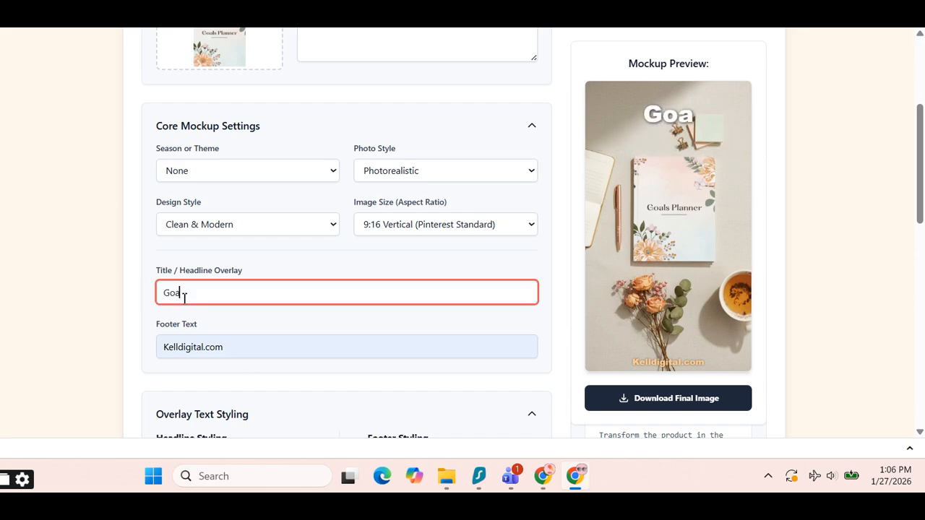
pyautogui.write('ls Planner')
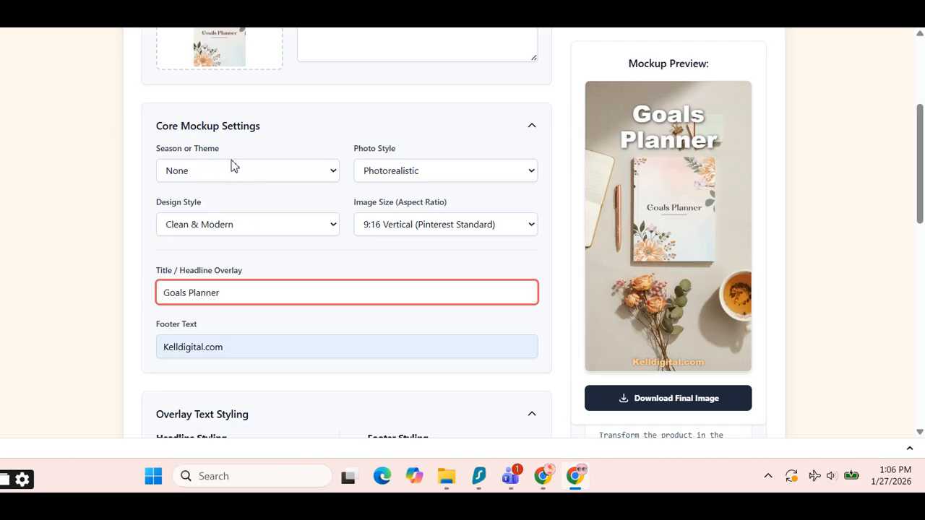
# Set the font family of both the headline and the footer text to Impact
pyautogui.scroll(3, 223, 175)
pyautogui.scroll(-4, 241, 234)
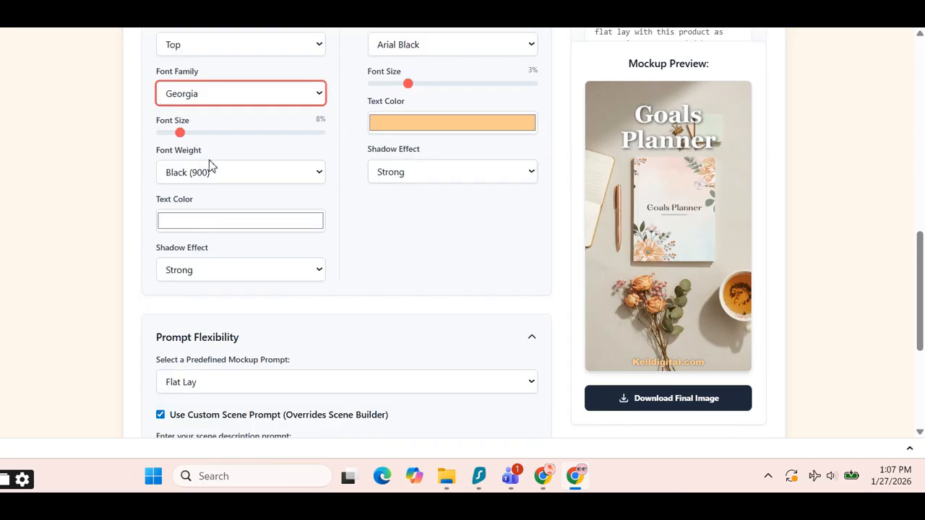
pyautogui.click(233, 94)
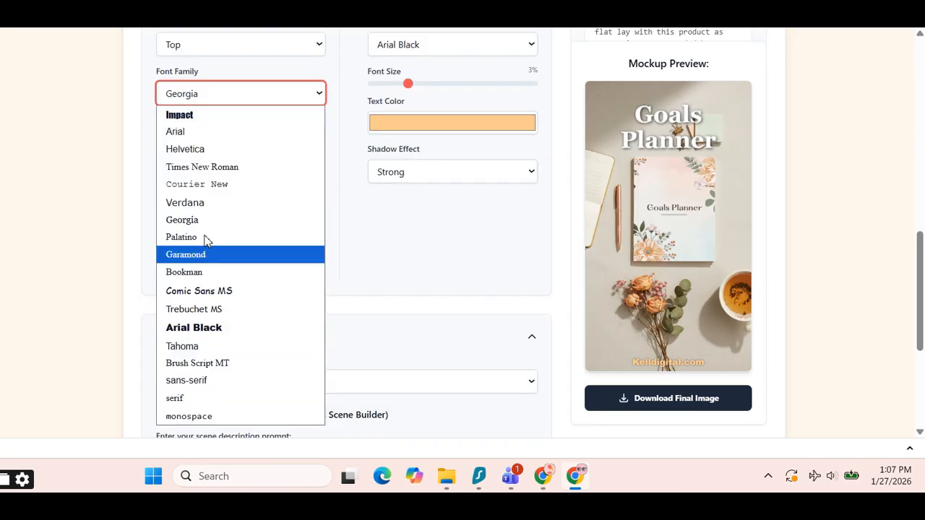
pyautogui.click(215, 115)
pyautogui.scroll(2, 454, 184)
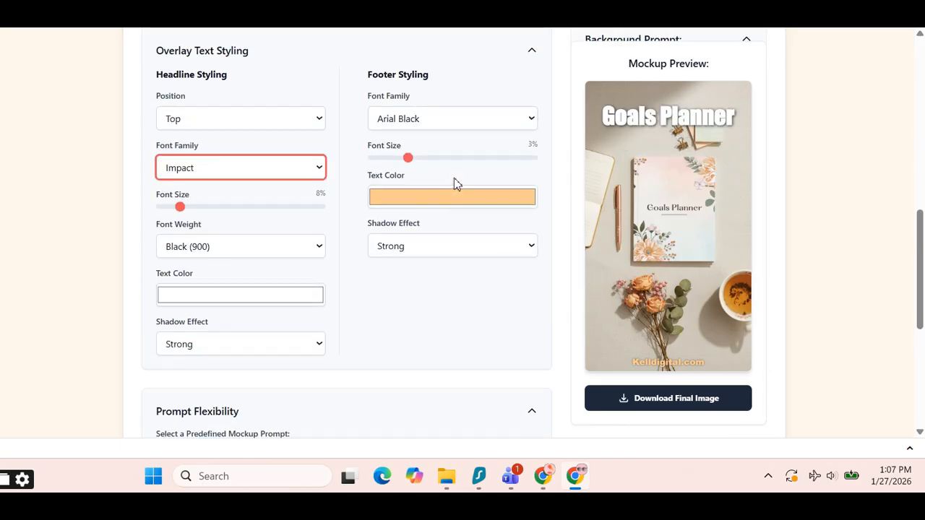
pyautogui.click(434, 192)
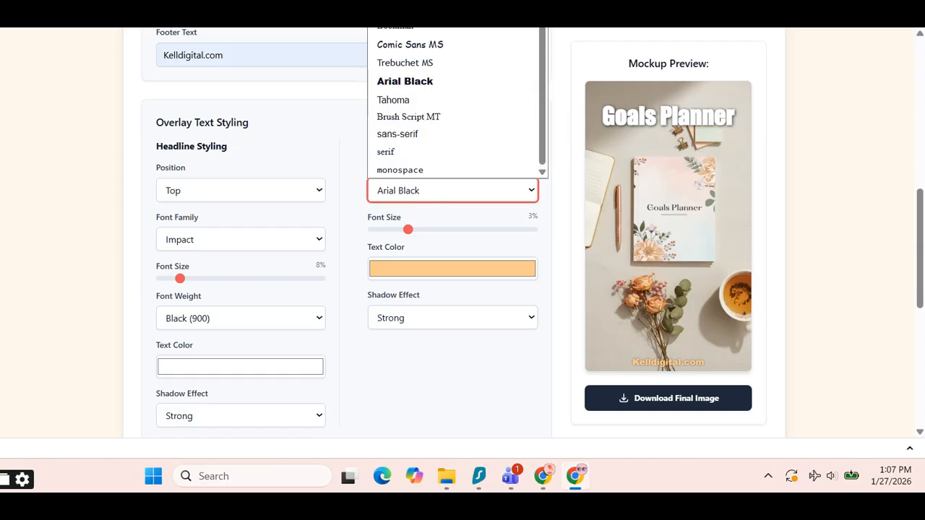
pyautogui.press('i')
pyautogui.press('Return')
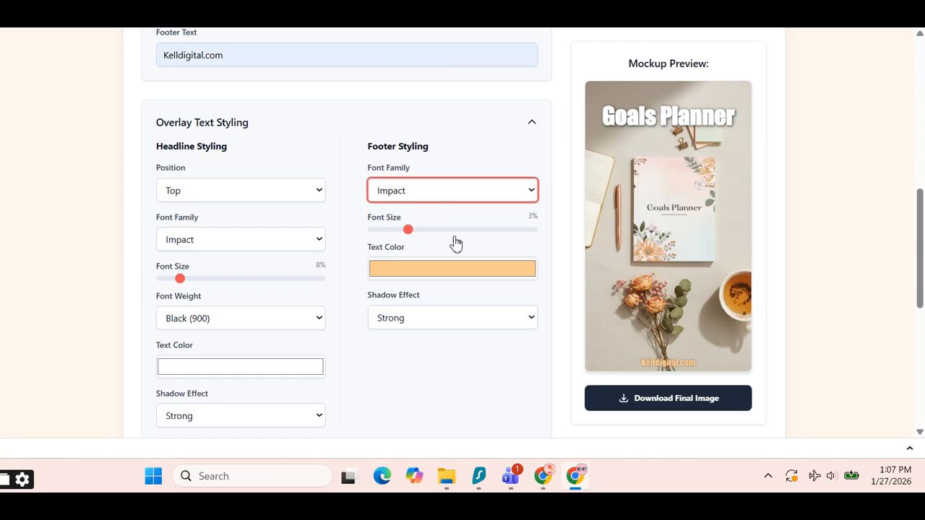
# Recolor the footer text with a pale grey-green (232, 238, 234) sampled from the planner cover in the mockup preview
pyautogui.click(442, 273)
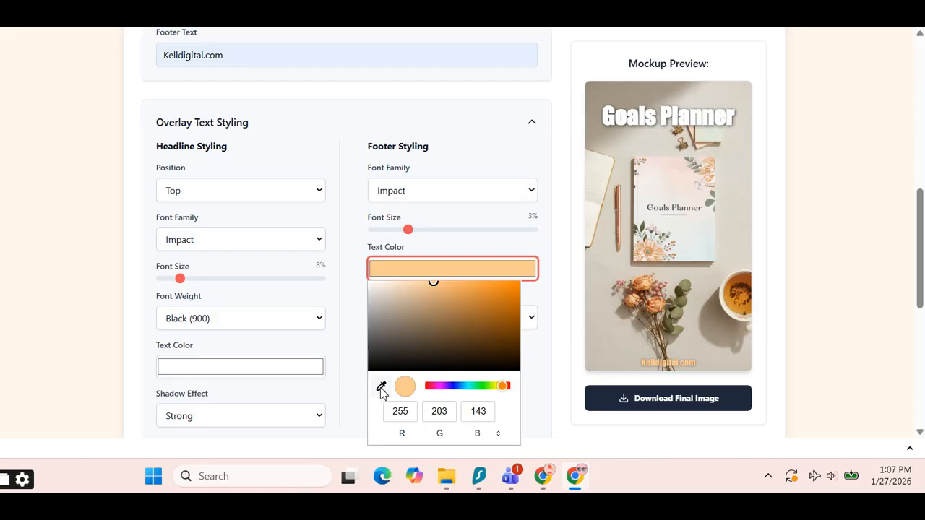
pyautogui.click(381, 387)
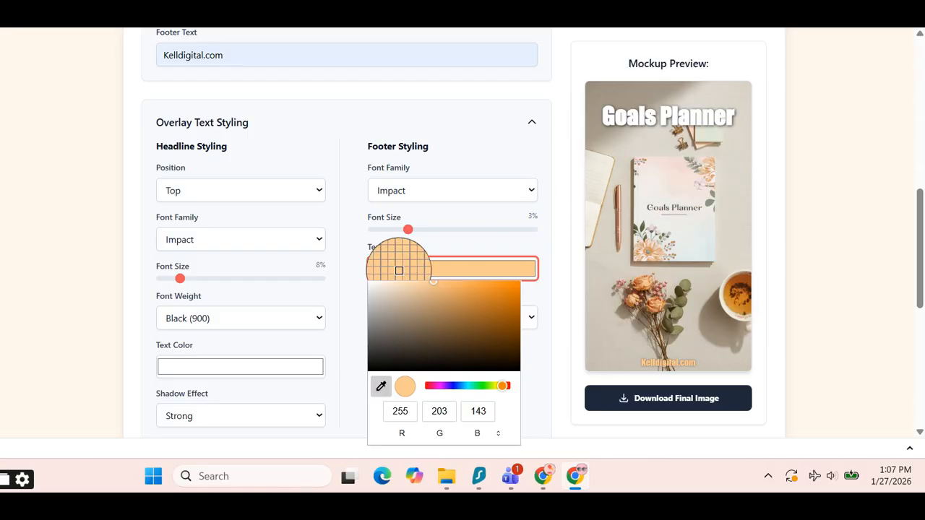
pyautogui.click(694, 241)
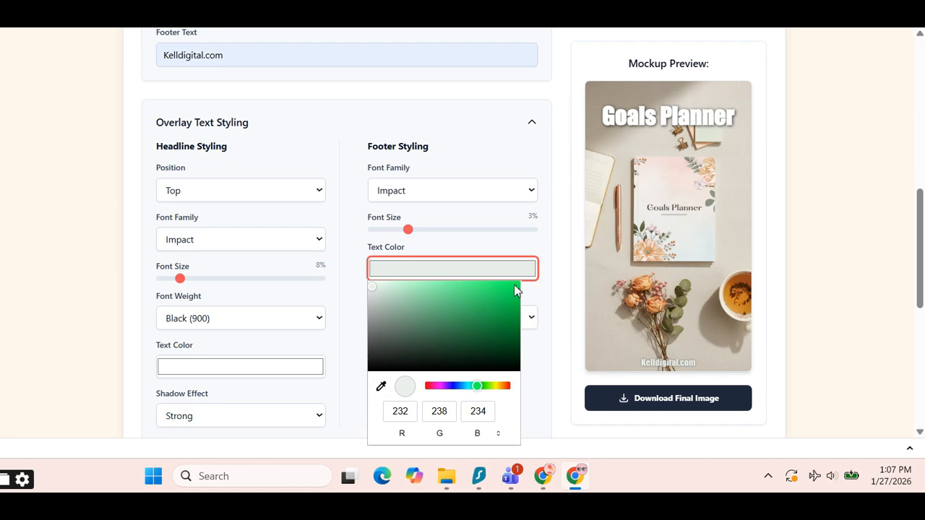
pyautogui.click(811, 143)
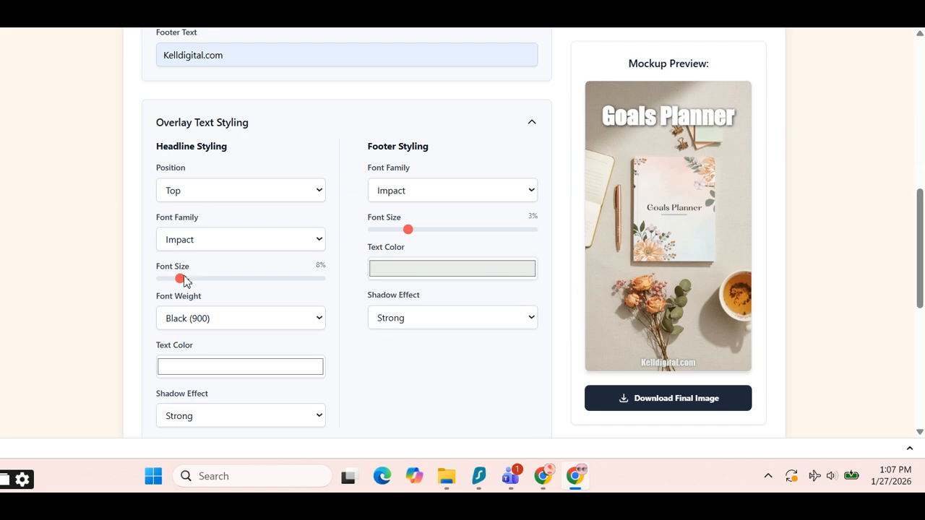
# Try a pale blush headline color (243, 226, 219) sampled from the upper part of the planner cover
pyautogui.click(195, 380)
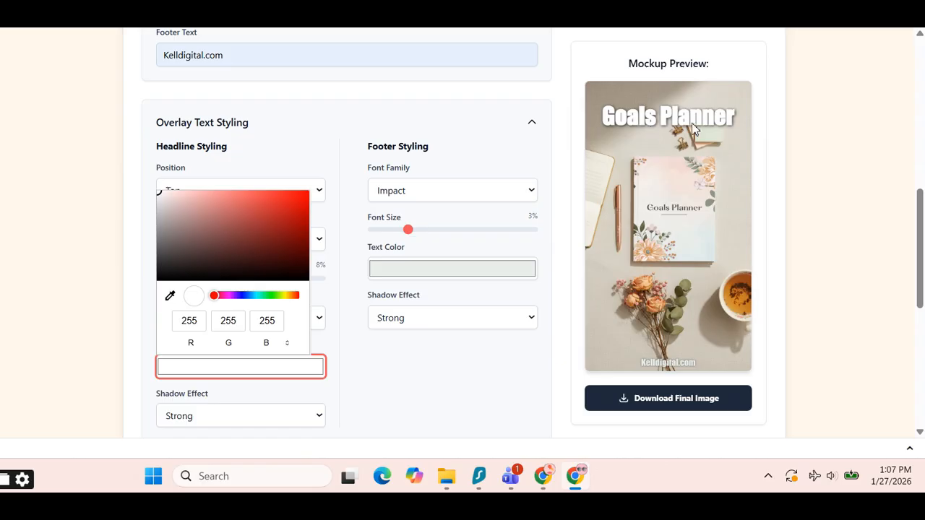
pyautogui.click(171, 296)
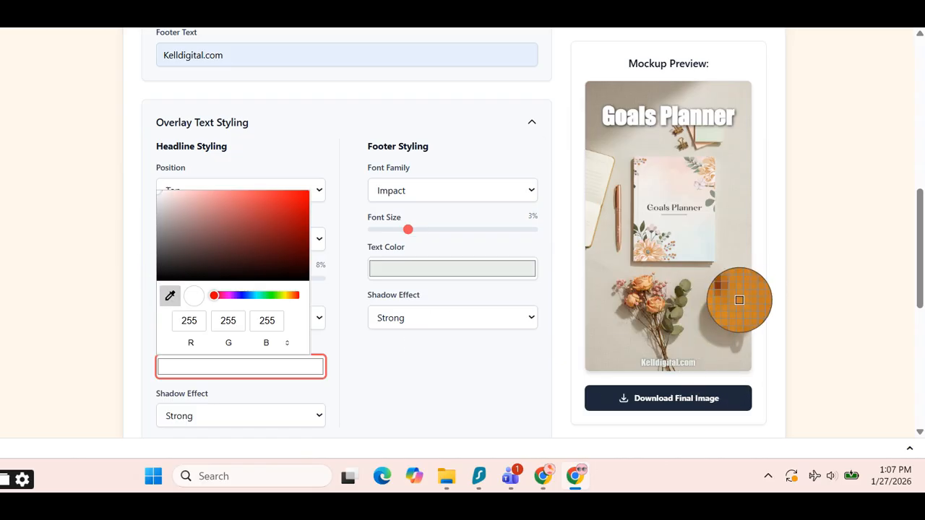
pyautogui.click(671, 183)
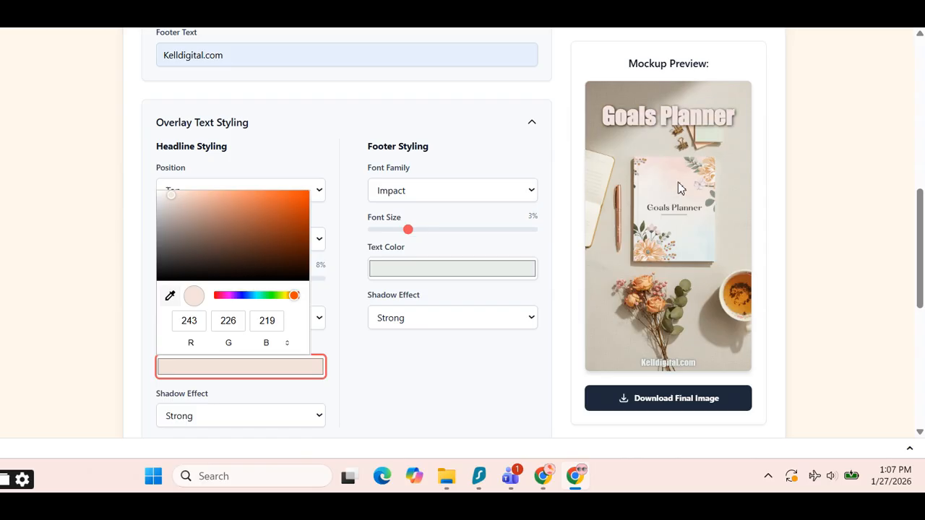
pyautogui.click(267, 367)
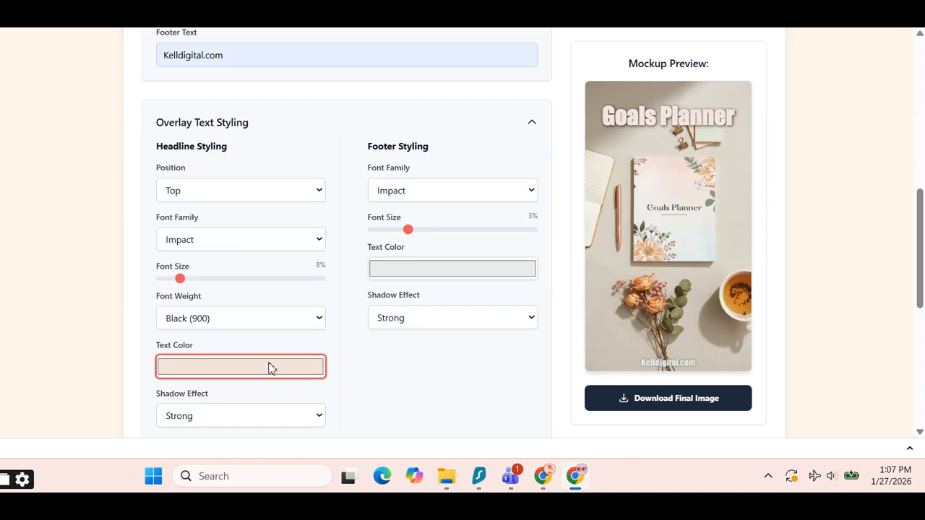
# Try an olive green headline color (163, 159, 121) sampled from the leaves in the mockup preview
pyautogui.click(267, 366)
pyautogui.click(170, 295)
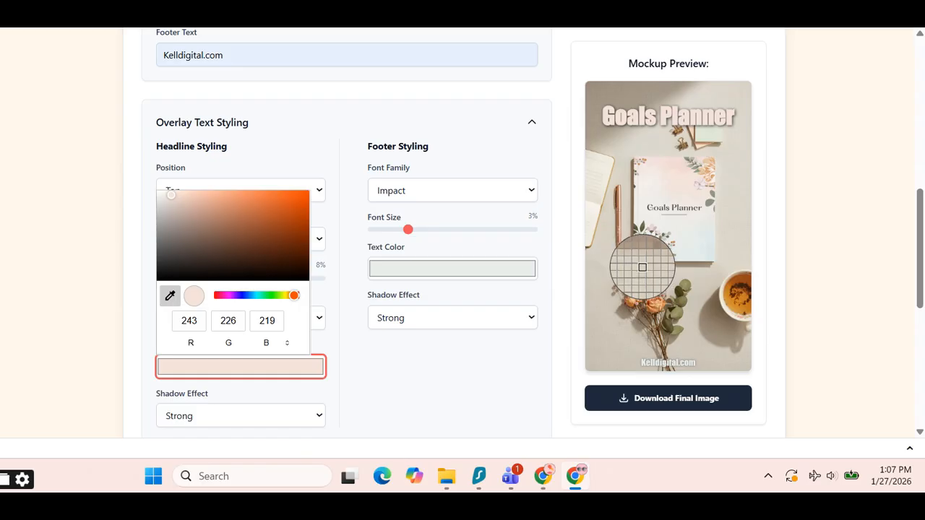
pyautogui.click(677, 312)
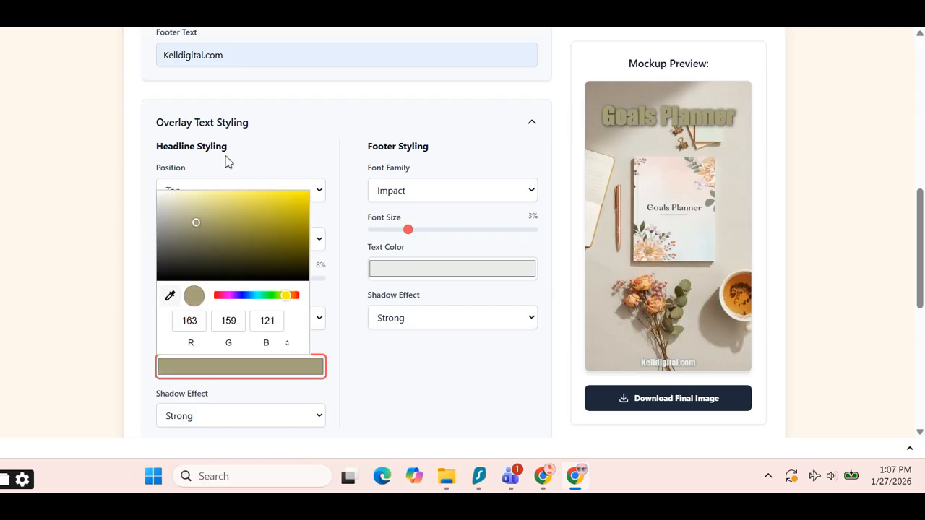
pyautogui.click(304, 389)
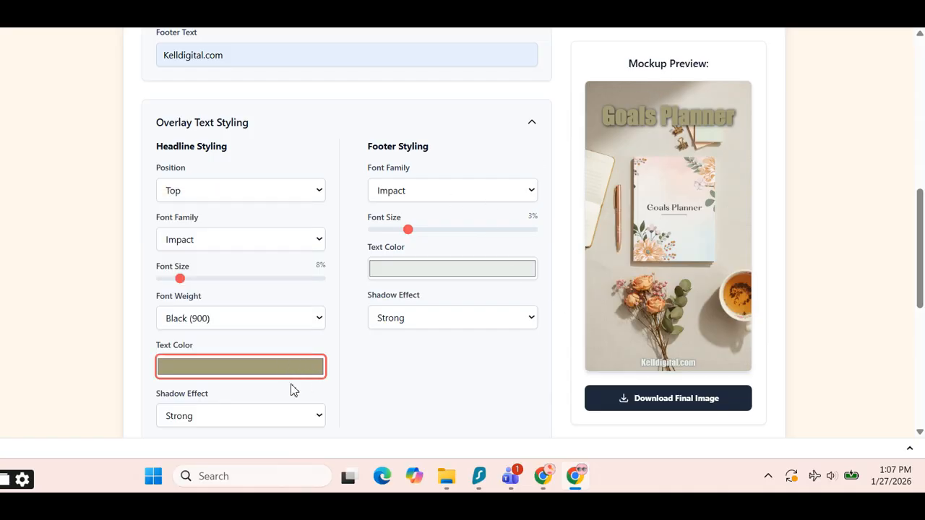
# Try an off-white and a mustard yellow shade as the headline text color
pyautogui.scroll(-1, 217, 401)
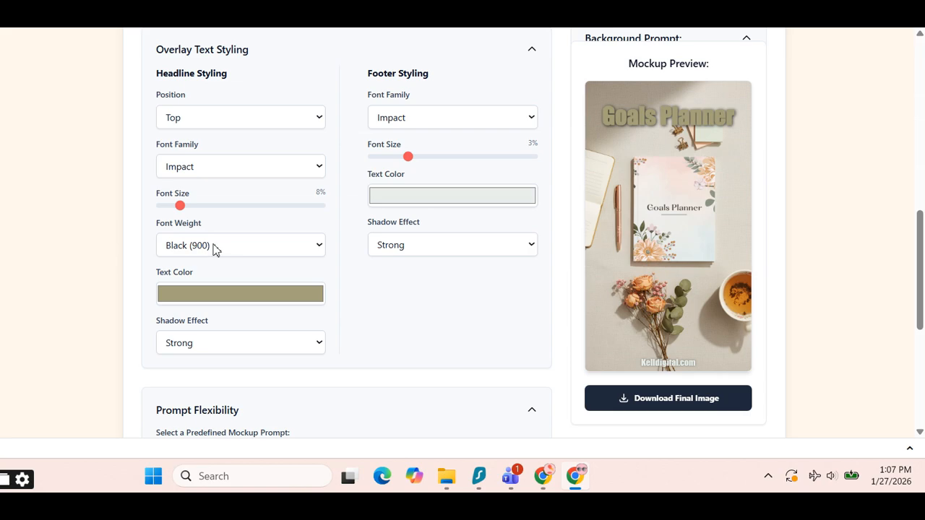
pyautogui.click(217, 302)
pyautogui.click(162, 120)
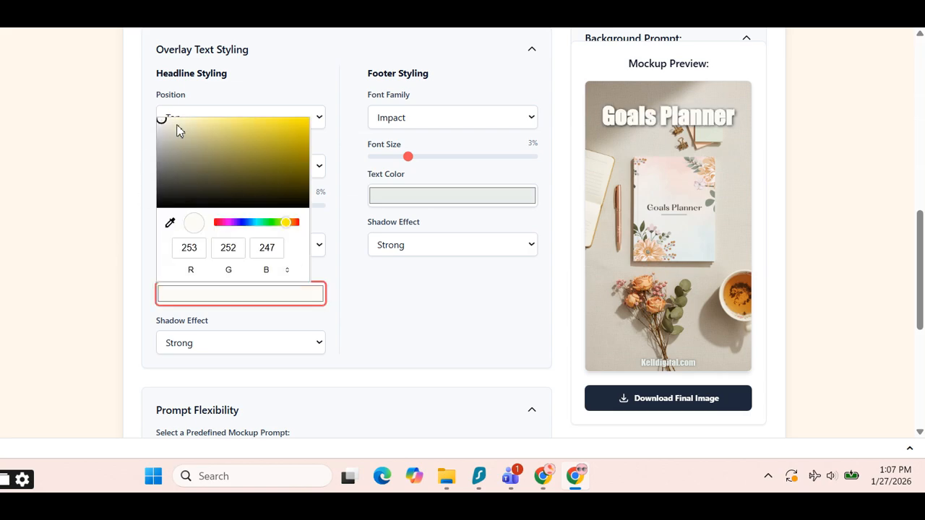
pyautogui.moveTo(185, 125); pyautogui.dragTo(246, 138)
pyautogui.click(338, 175)
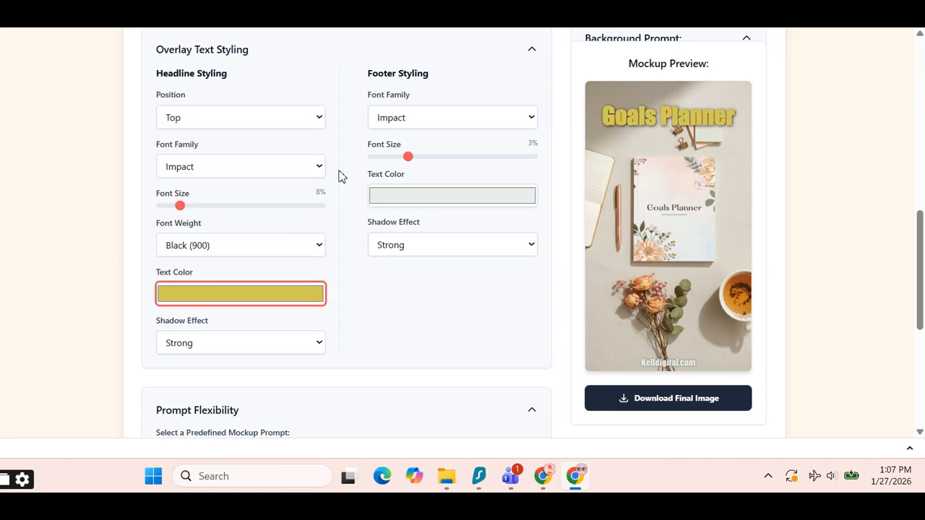
# Try a brighter yellow for the headline text, and settle on an off-white color
pyautogui.click(243, 302)
pyautogui.click(285, 133)
pyautogui.click(279, 122)
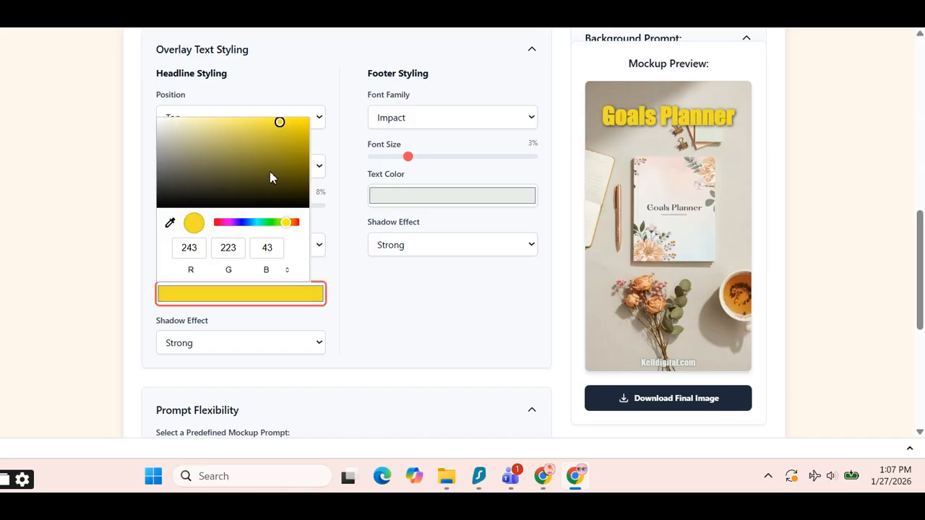
pyautogui.click(161, 122)
pyautogui.click(375, 310)
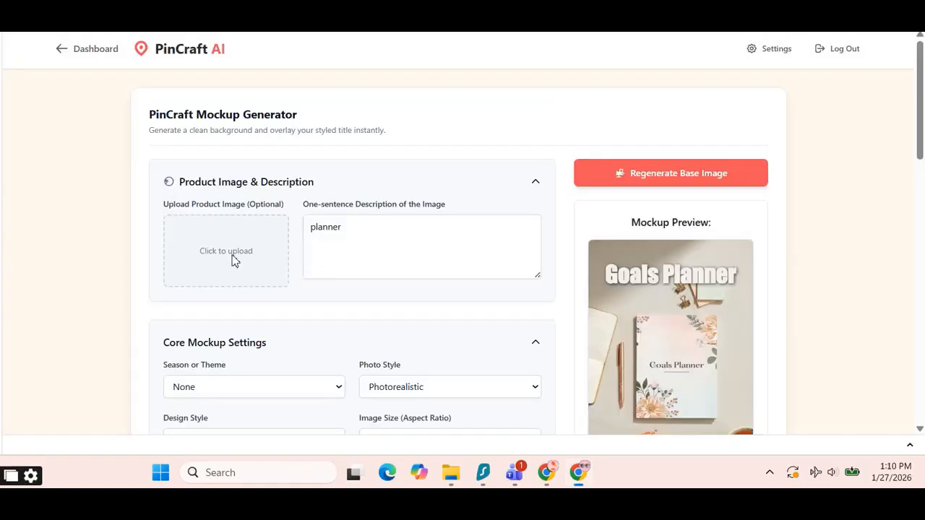
# Upload Elegant Wall Art Design Poster as the product image and describe it as "wall art"
pyautogui.click(234, 261)
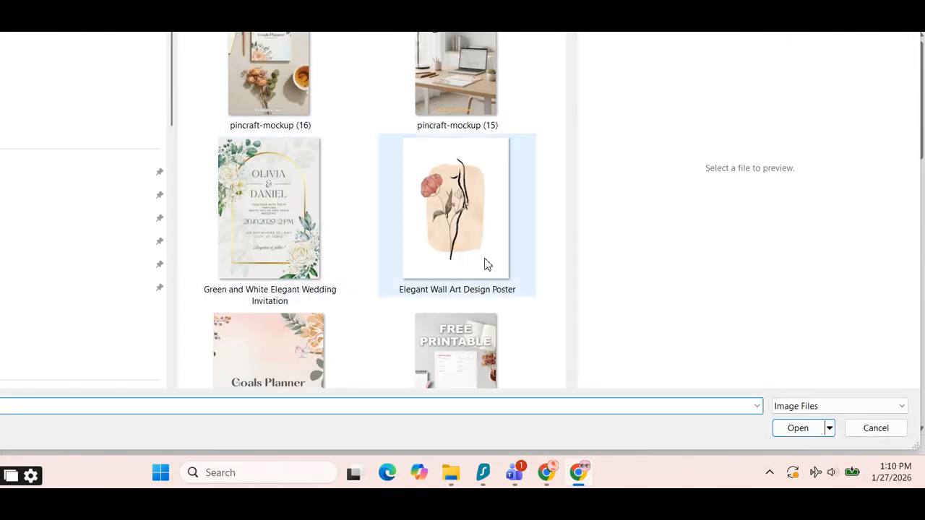
pyautogui.click(459, 224)
pyautogui.click(795, 430)
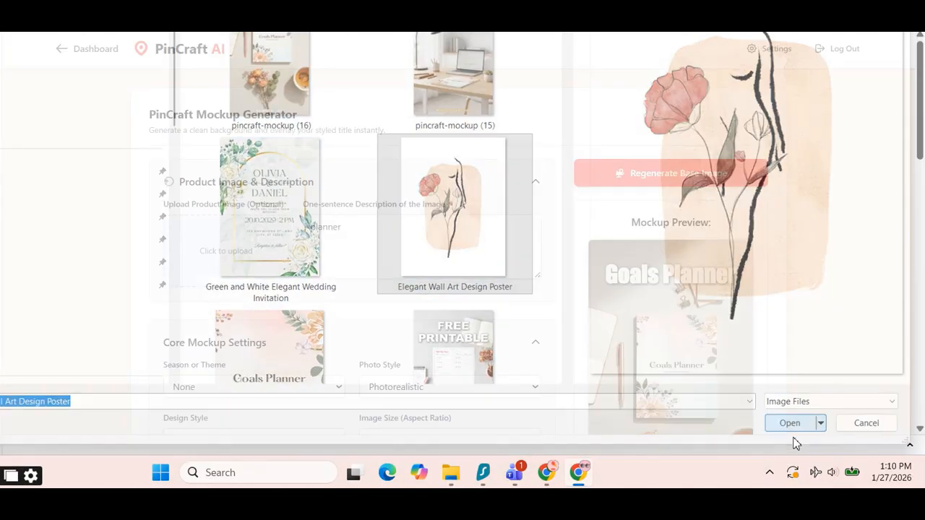
pyautogui.click(371, 236)
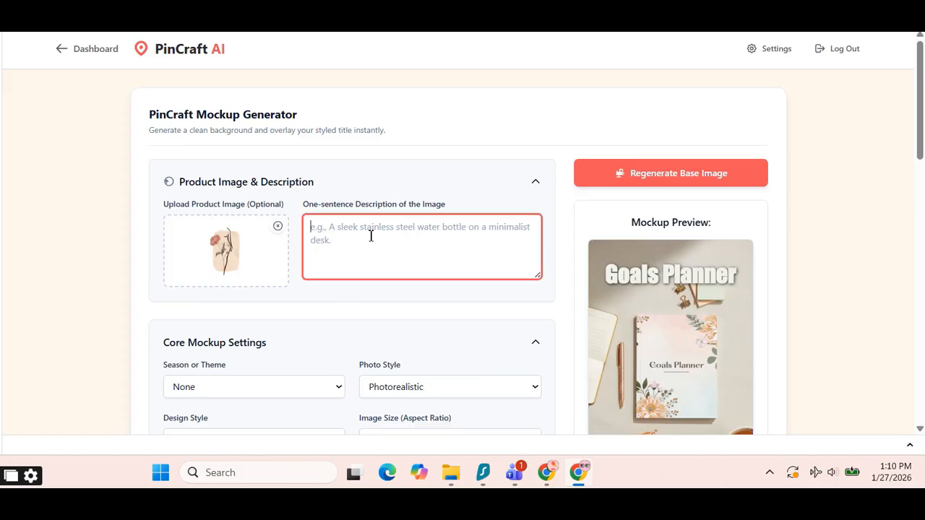
pyautogui.write('wall art')
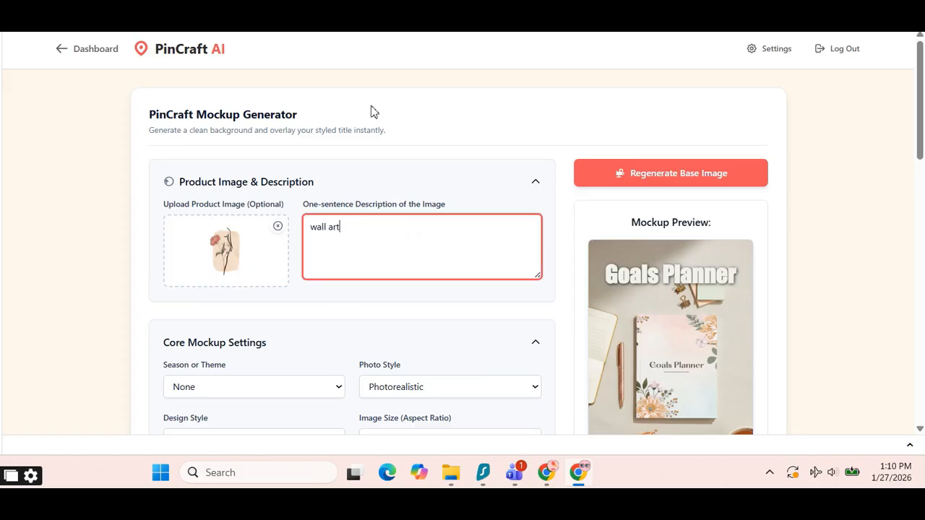
pyautogui.click(554, 156)
# Replace the title/headline overlay text with "Wall Art"
pyautogui.scroll(-4, 409, 189)
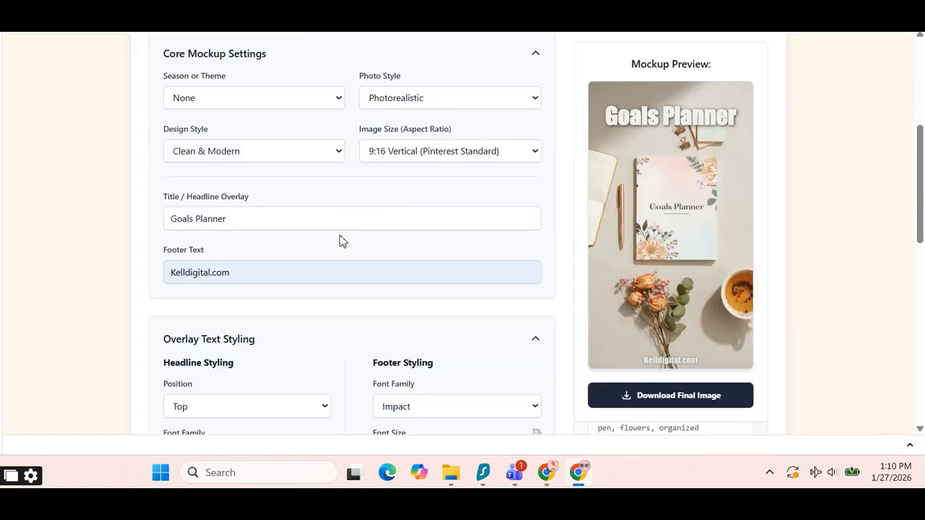
pyautogui.scroll(-1, 347, 230)
pyautogui.moveTo(246, 148); pyautogui.dragTo(157, 145)
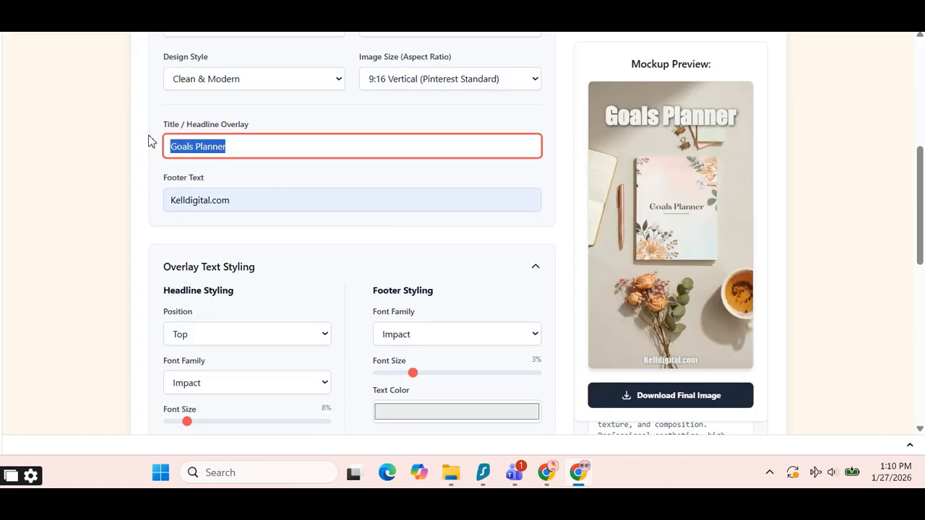
pyautogui.write('wall')
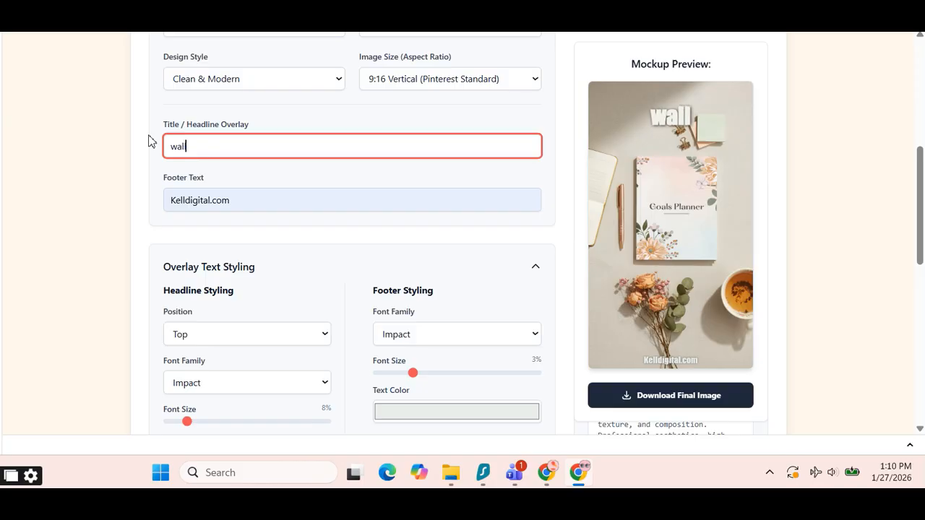
pyautogui.press('BackSpace')
pyautogui.press('BackSpace')
pyautogui.press('BackSpace')
pyautogui.press('BackSpace')
pyautogui.write('Wall Art')
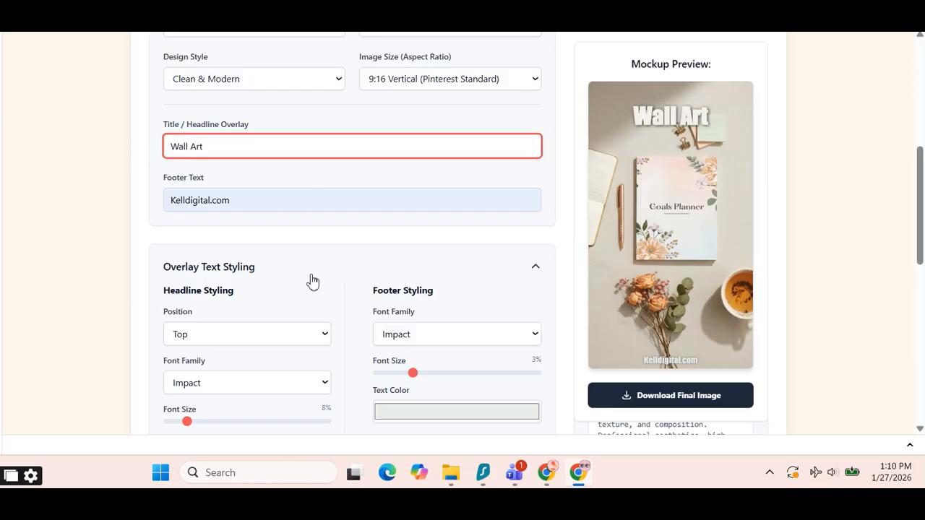
pyautogui.scroll(-1, 310, 281)
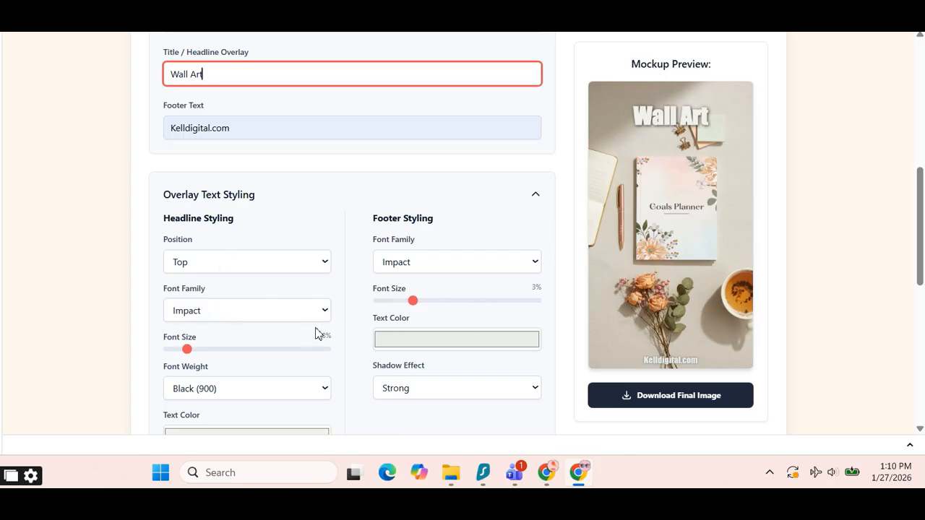
# Review the overlay styling, scene prompt and core mockup settings, including the available design style options
pyautogui.scroll(-3, 318, 332)
pyautogui.scroll(-2, 281, 316)
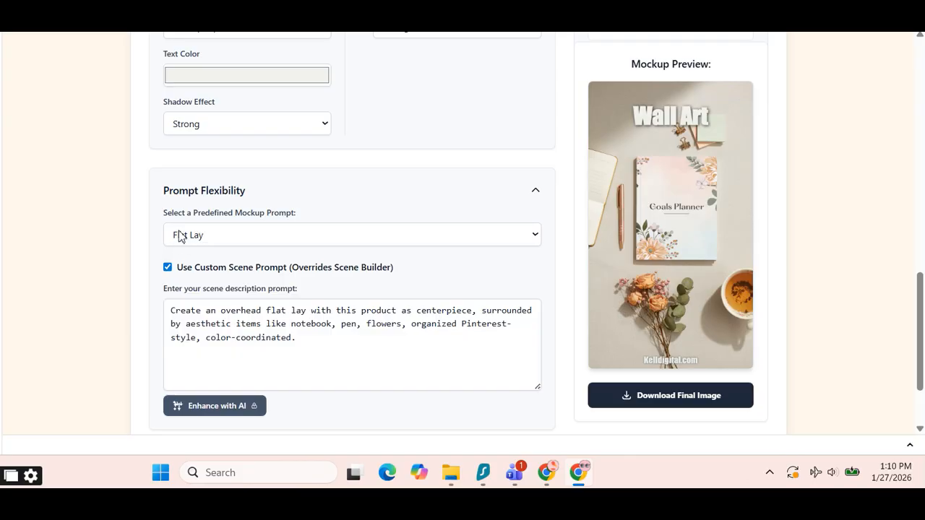
pyautogui.scroll(1, 271, 195)
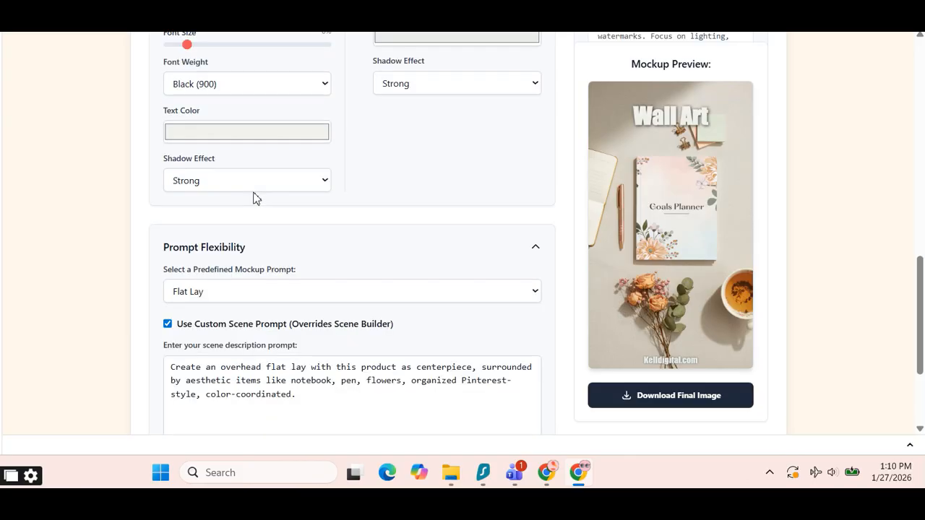
pyautogui.scroll(2, 289, 253)
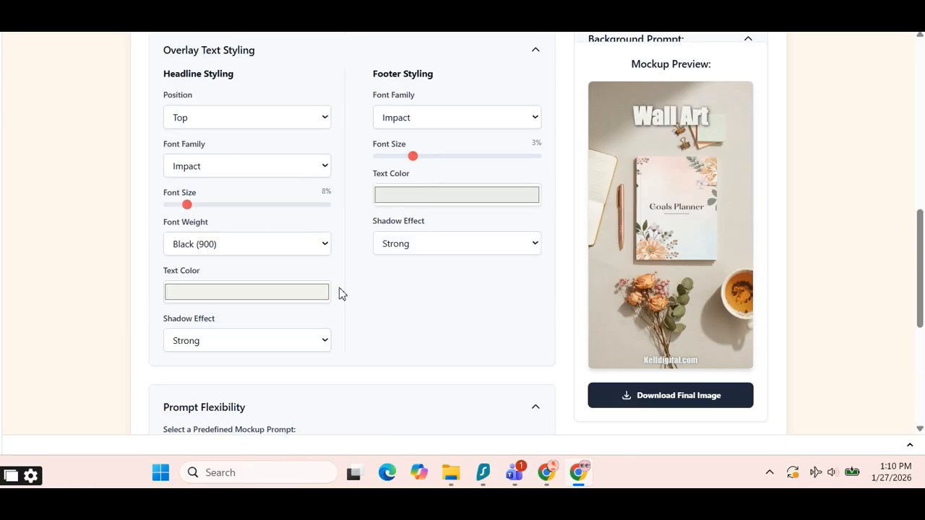
pyautogui.scroll(4, 253, 210)
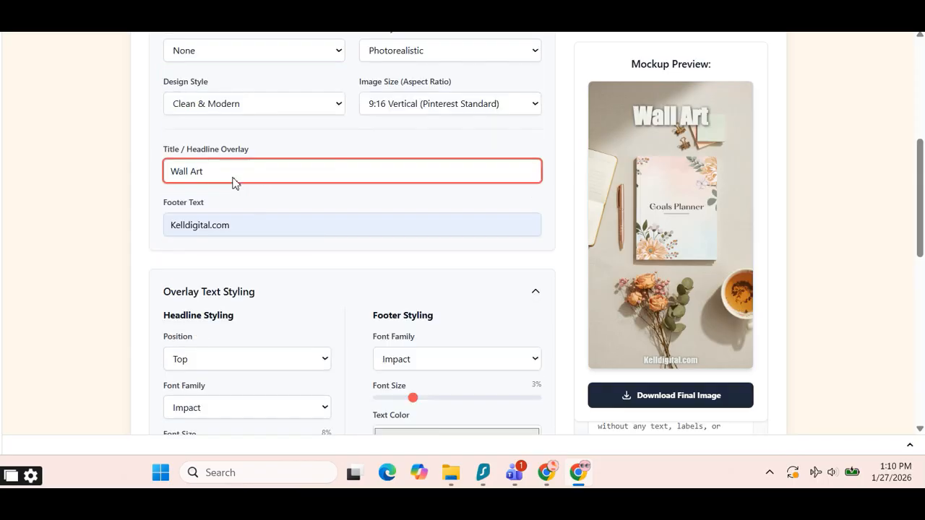
pyautogui.scroll(2, 248, 232)
pyautogui.scroll(-1, 262, 279)
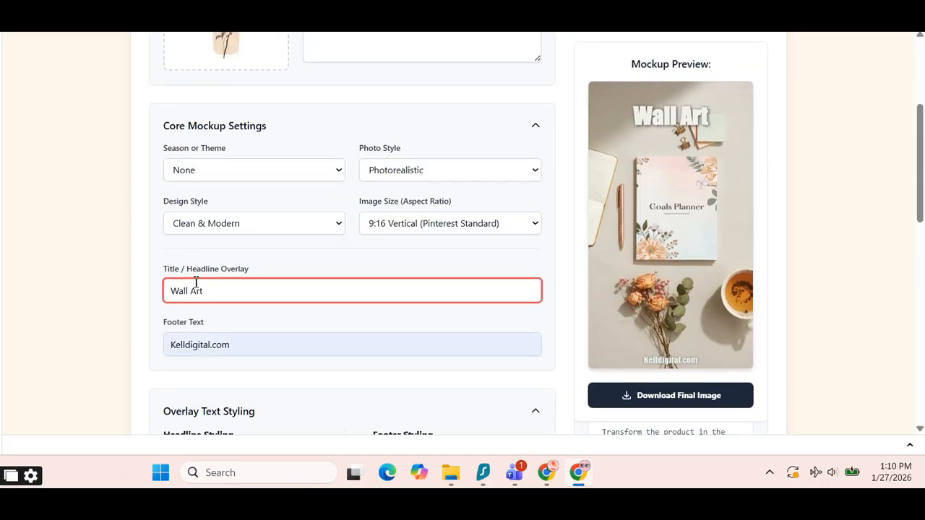
pyautogui.click(205, 224)
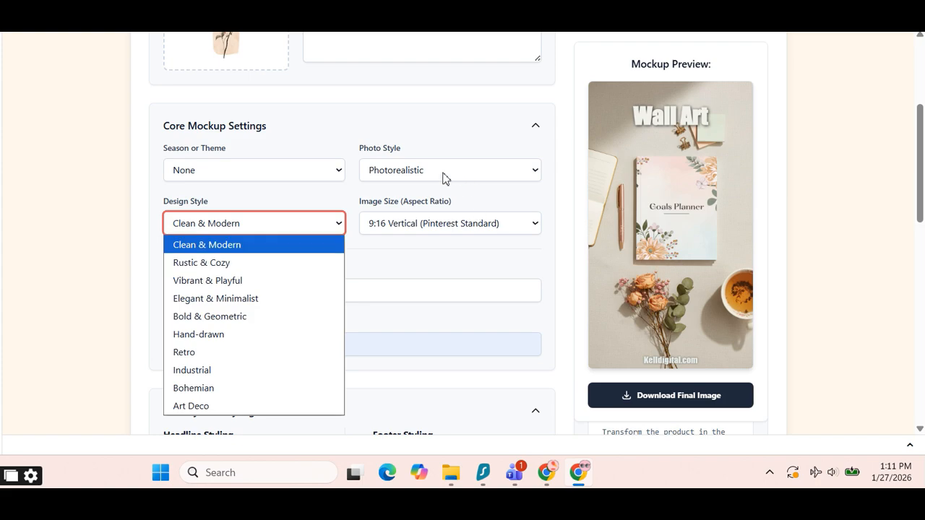
pyautogui.click(496, 140)
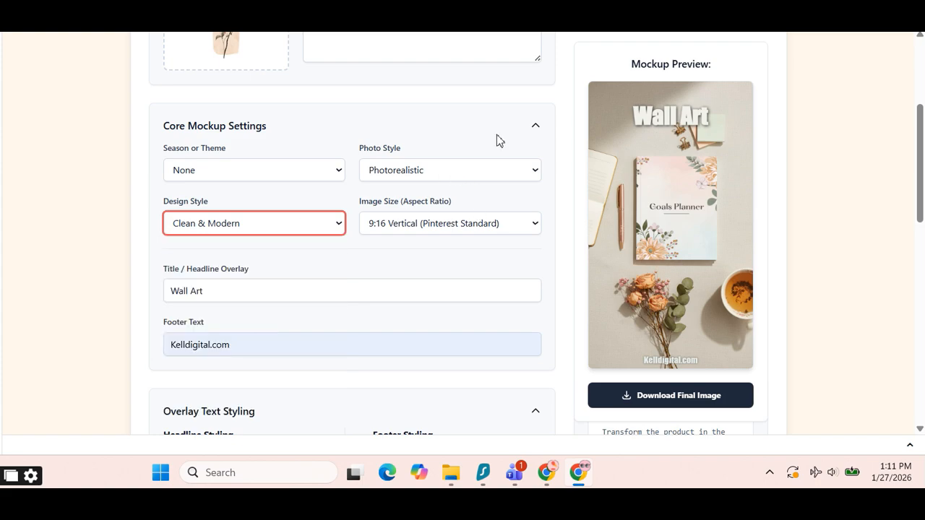
# Collapse the Core Mockup Settings and Overlay Text Styling sections
pyautogui.click(535, 128)
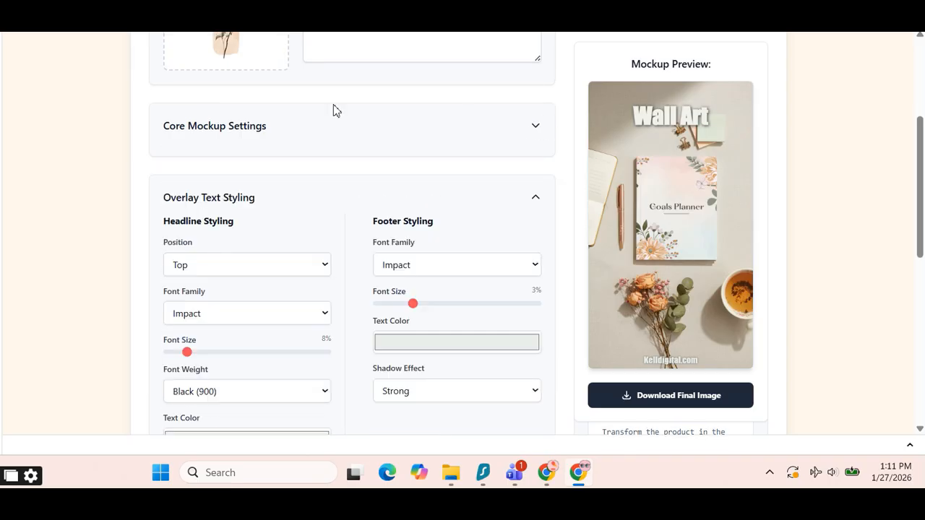
pyautogui.click(535, 129)
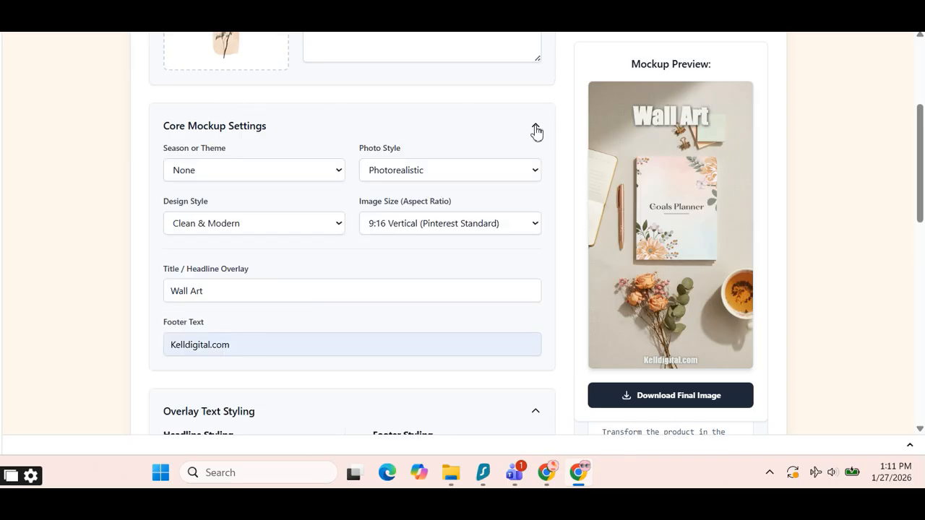
pyautogui.click(536, 129)
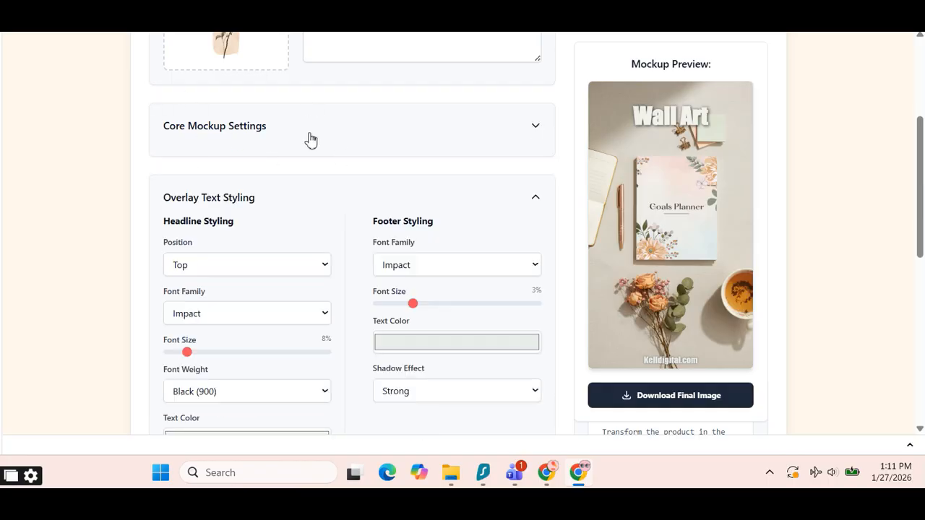
pyautogui.scroll(-1, 336, 206)
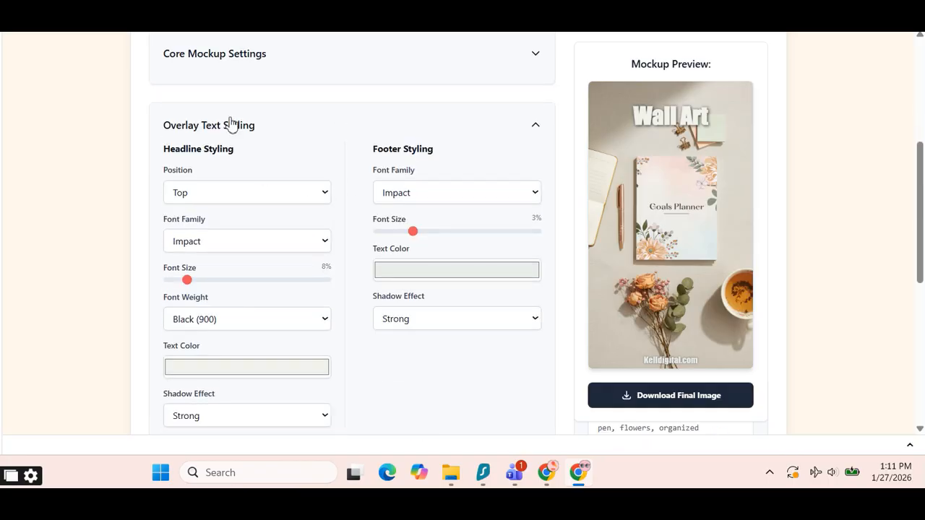
pyautogui.scroll(-4, 241, 266)
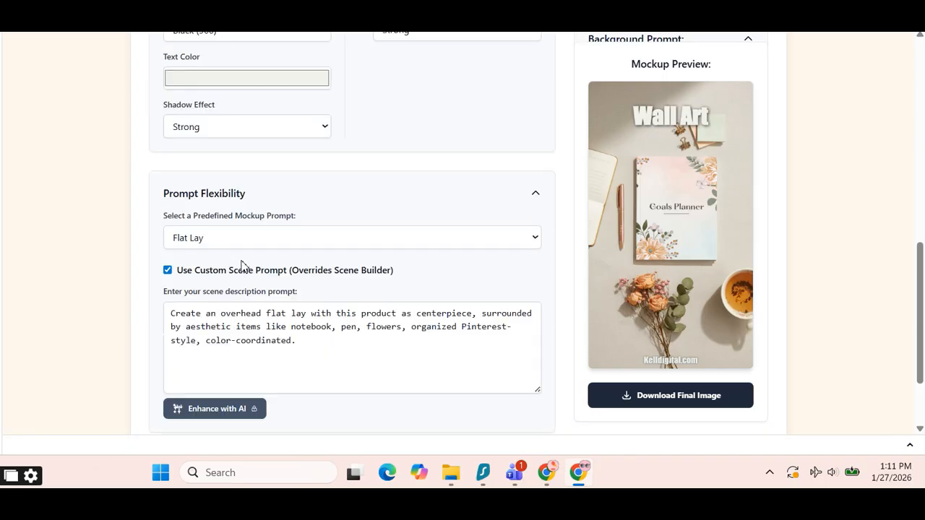
pyautogui.scroll(1, 243, 265)
pyautogui.scroll(3, 537, 267)
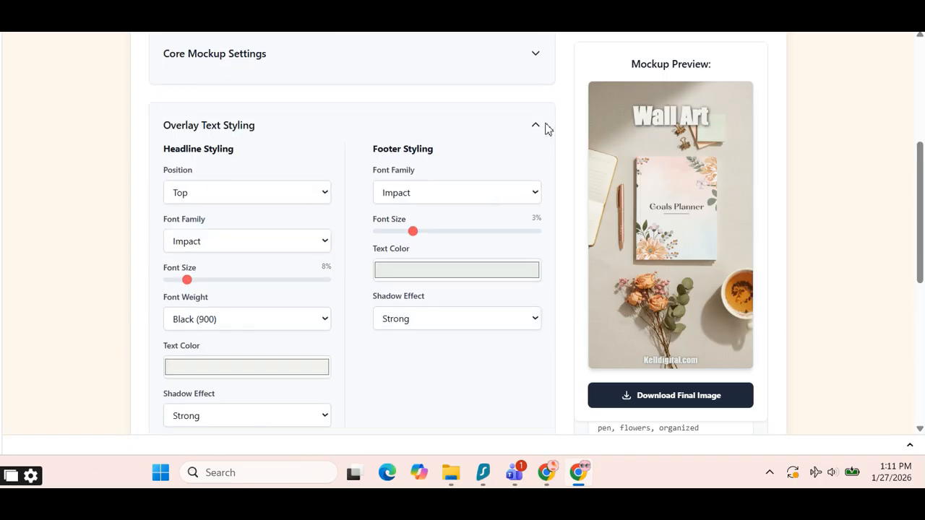
pyautogui.click(536, 127)
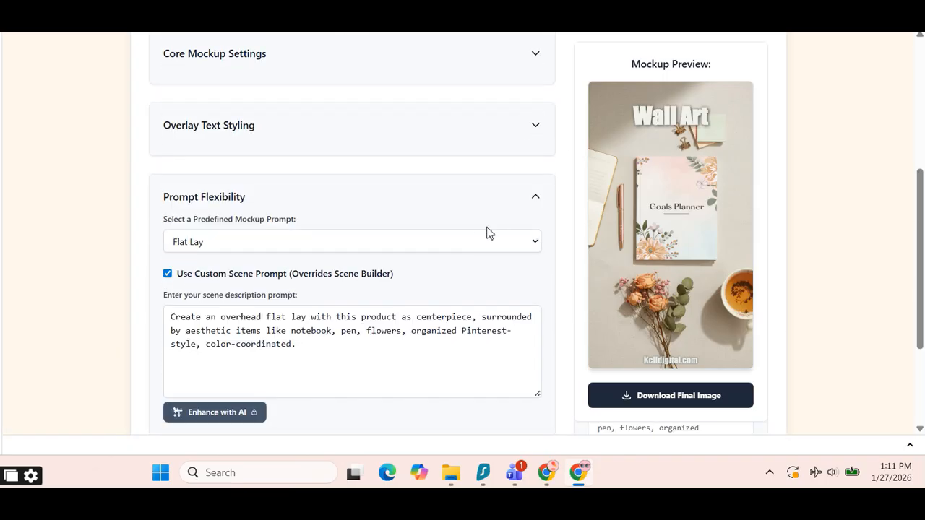
# Set the predefined mockup prompt to Cozy Morning and regenerate the base image for the wall art
pyautogui.scroll(-2, 270, 210)
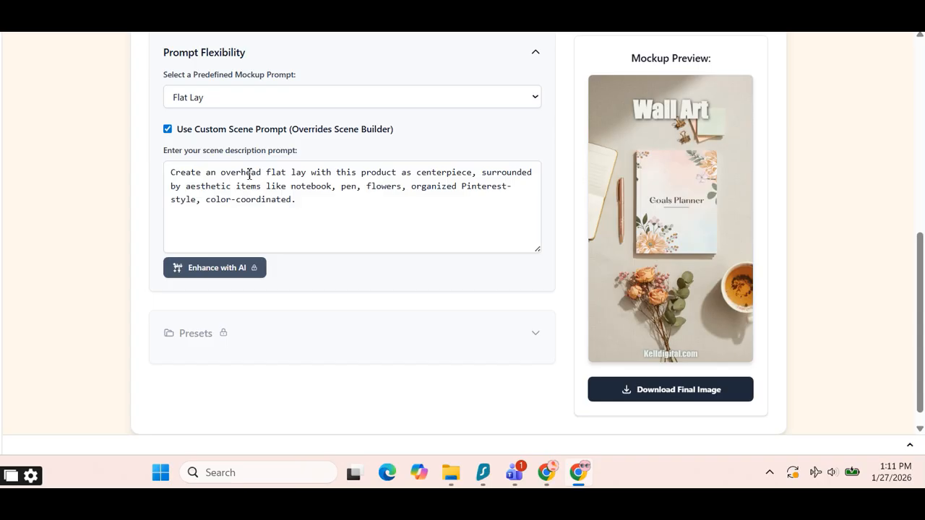
pyautogui.click(249, 101)
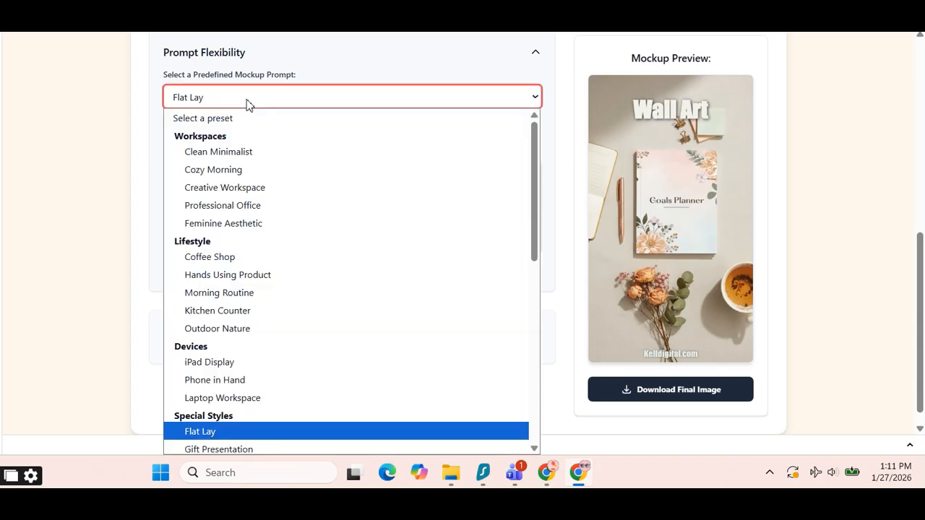
pyautogui.click(237, 169)
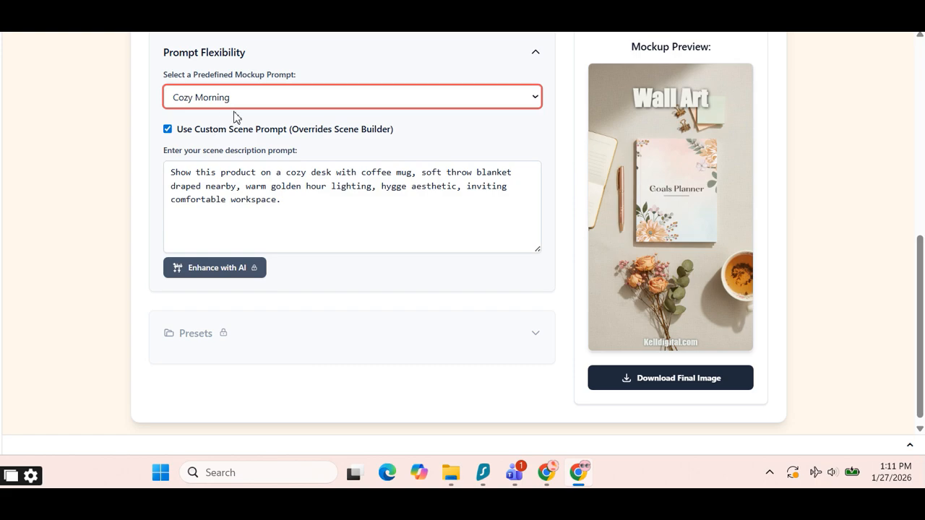
pyautogui.scroll(2, 325, 217)
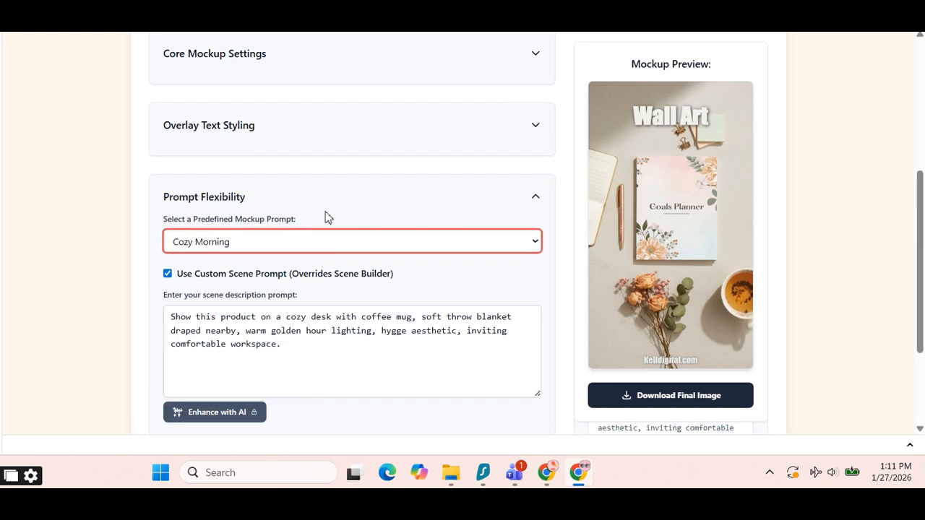
pyautogui.scroll(3, 743, 306)
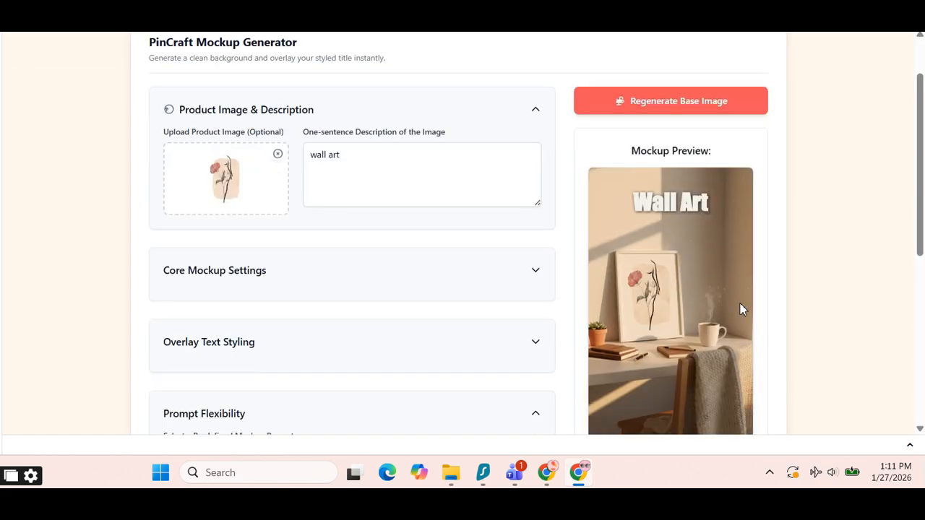
# Download the final Cozy Morning wall art mockup
pyautogui.scroll(-1, 743, 309)
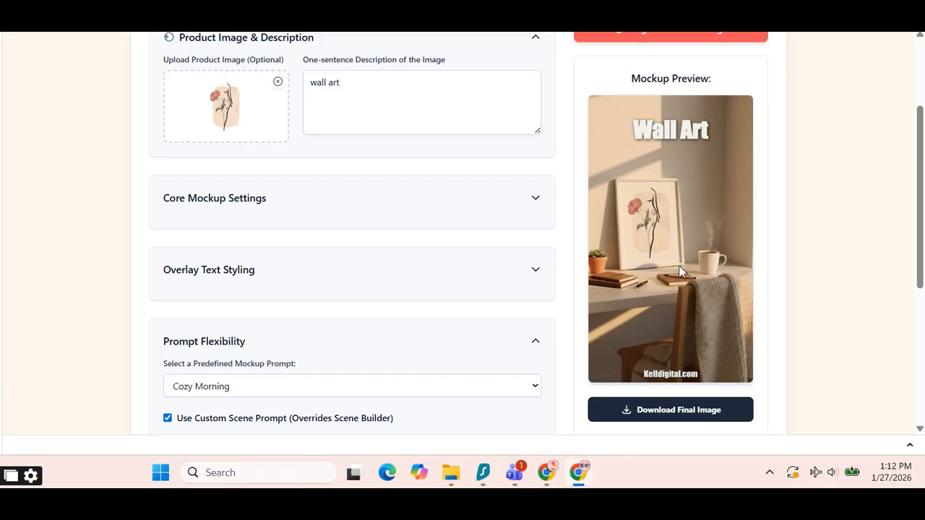
pyautogui.click(729, 421)
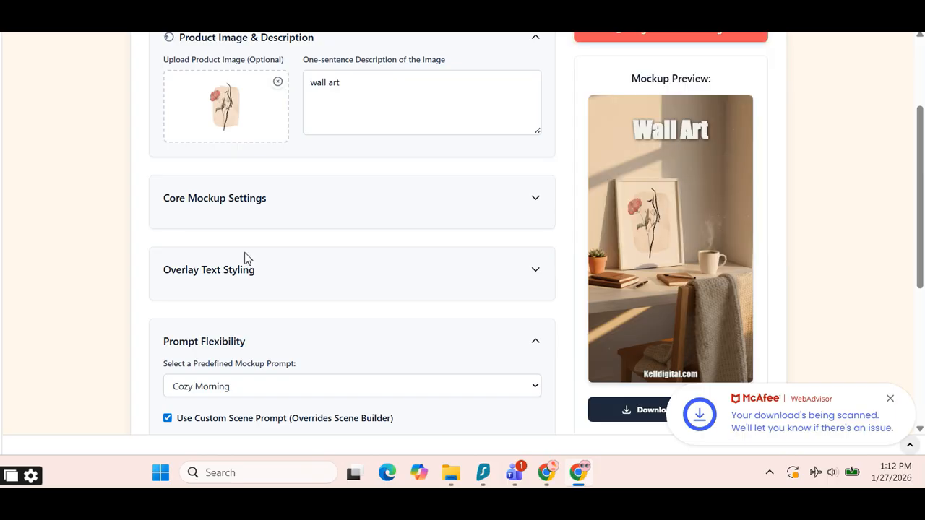
# Browse the predefined mockup prompt options without choosing another one
pyautogui.scroll(1, 322, 196)
pyautogui.scroll(-4, 267, 279)
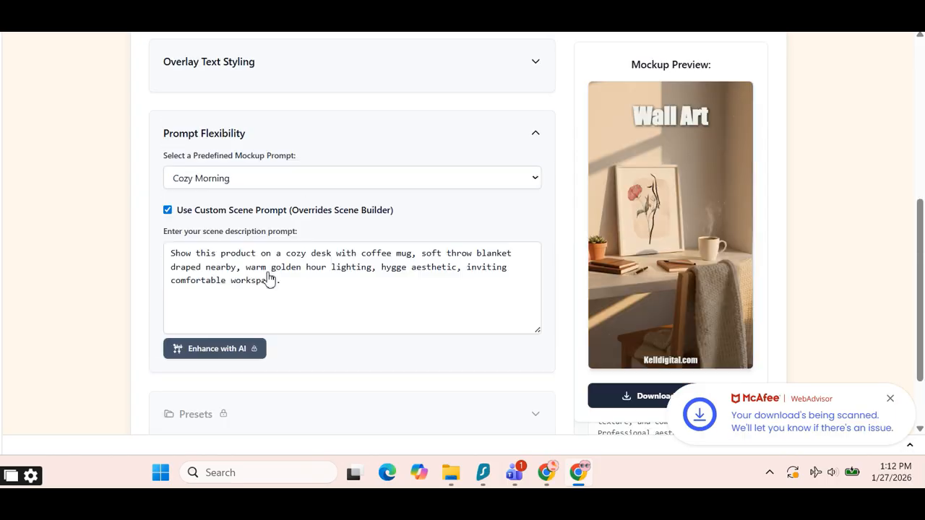
pyautogui.click(221, 174)
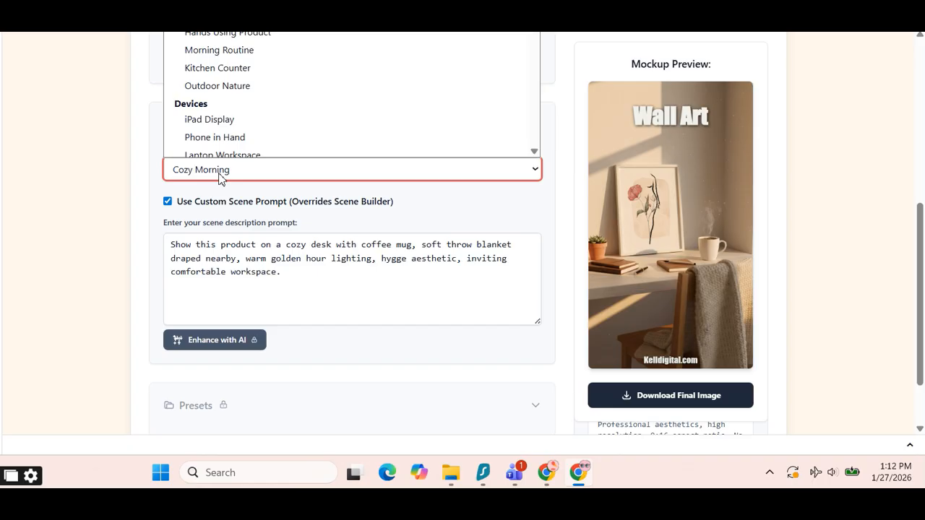
pyautogui.click(509, 222)
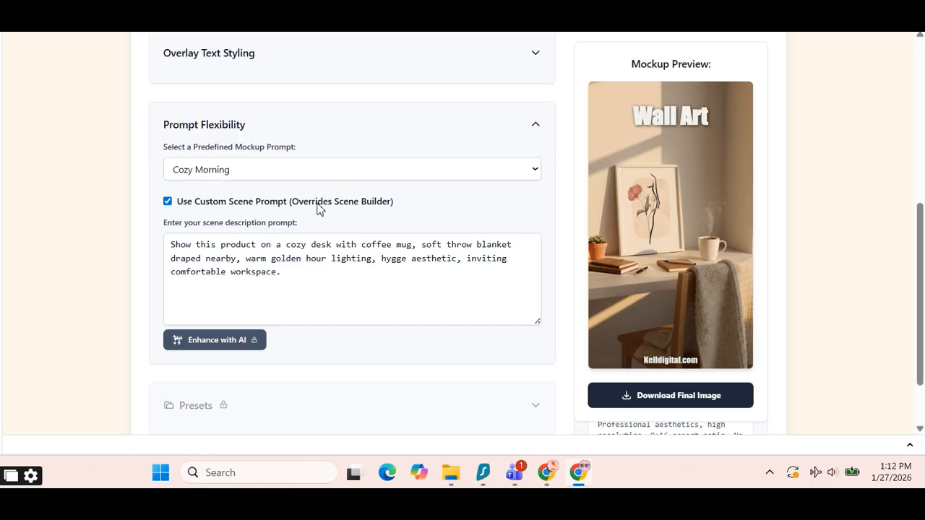
# Expand the core mockup settings, set the season or theme to Holiday: Easter, and collapse the section again
pyautogui.scroll(5, 318, 208)
pyautogui.click(230, 268)
pyautogui.scroll(-1, 229, 296)
pyautogui.click(252, 241)
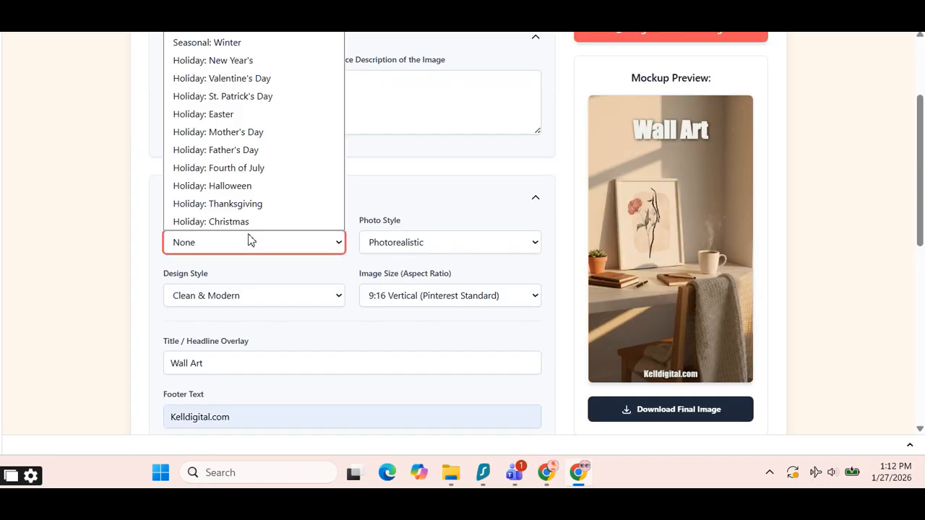
pyautogui.click(250, 115)
pyautogui.click(456, 205)
# Set the predefined mockup prompt to Minimalist Lifestyle and regenerate the base image
pyautogui.scroll(-2, 281, 244)
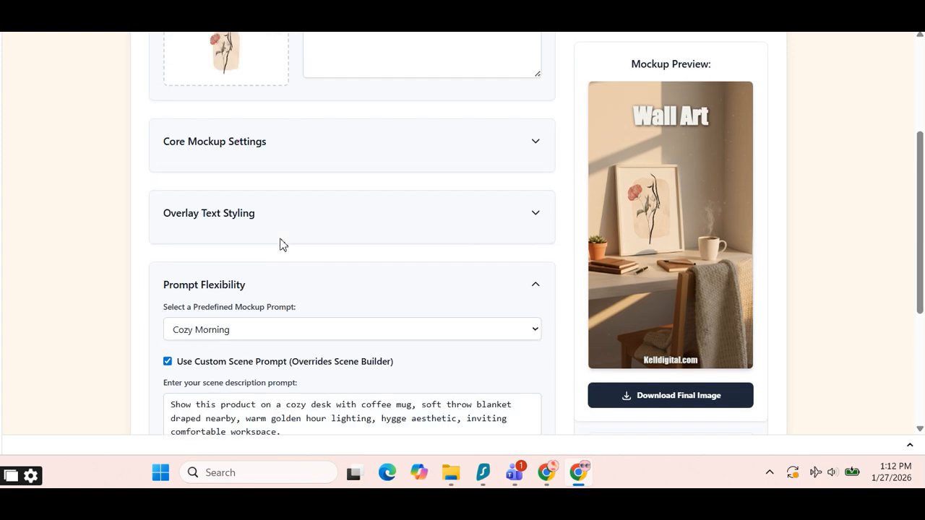
pyautogui.click(536, 320)
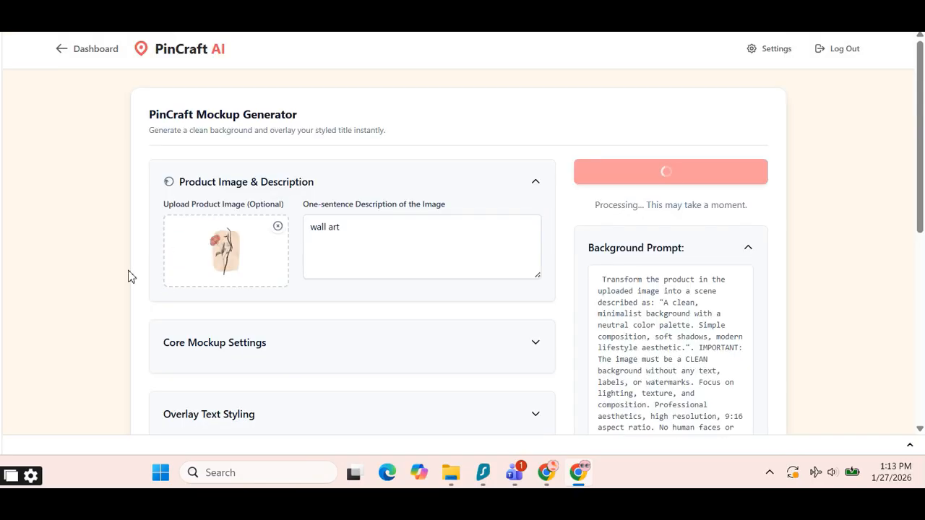
pyautogui.scroll(-2, 627, 327)
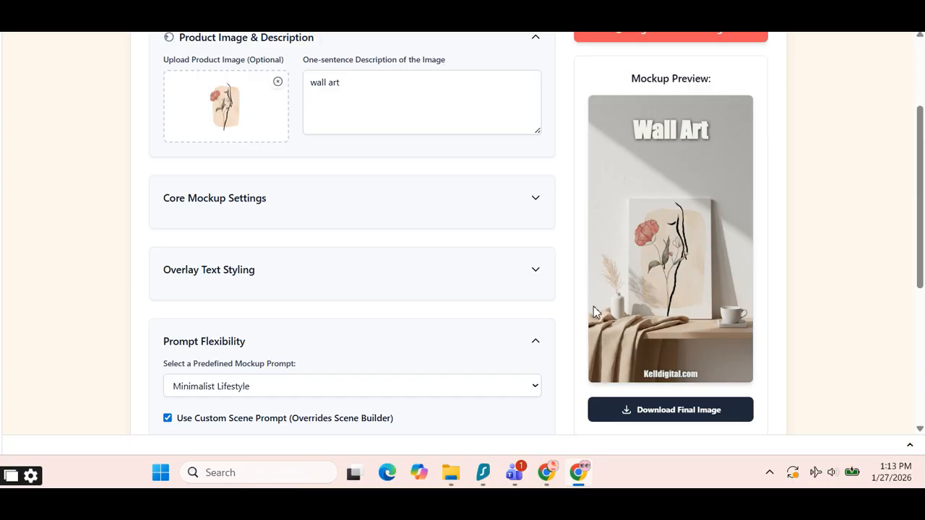
# Review the Minimalist Lifestyle wall art mockup and download the final image
pyautogui.scroll(-1, 289, 325)
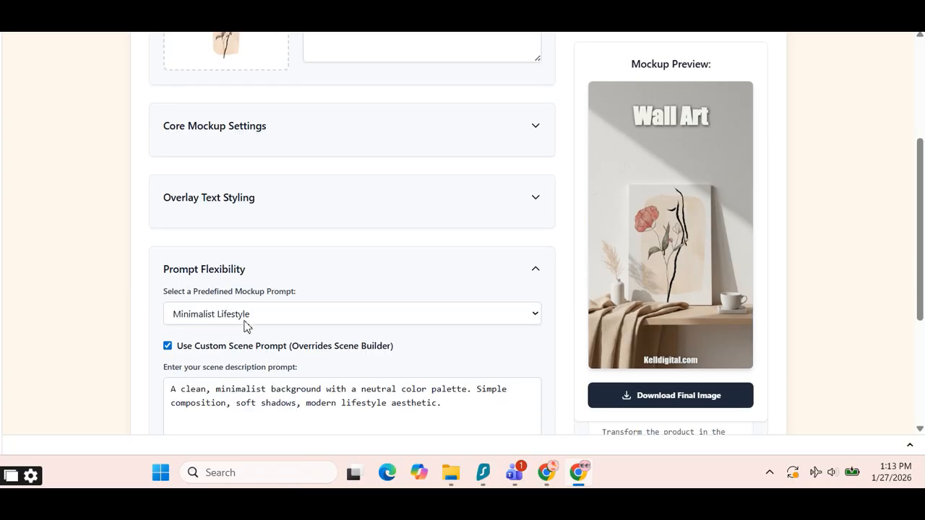
pyautogui.scroll(1, 508, 304)
pyautogui.scroll(2, 200, 252)
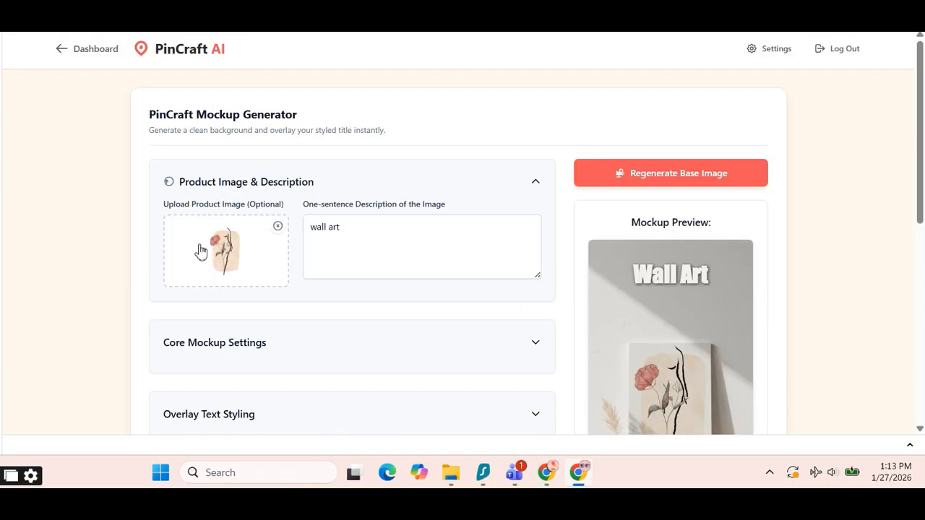
pyautogui.scroll(-2, 337, 326)
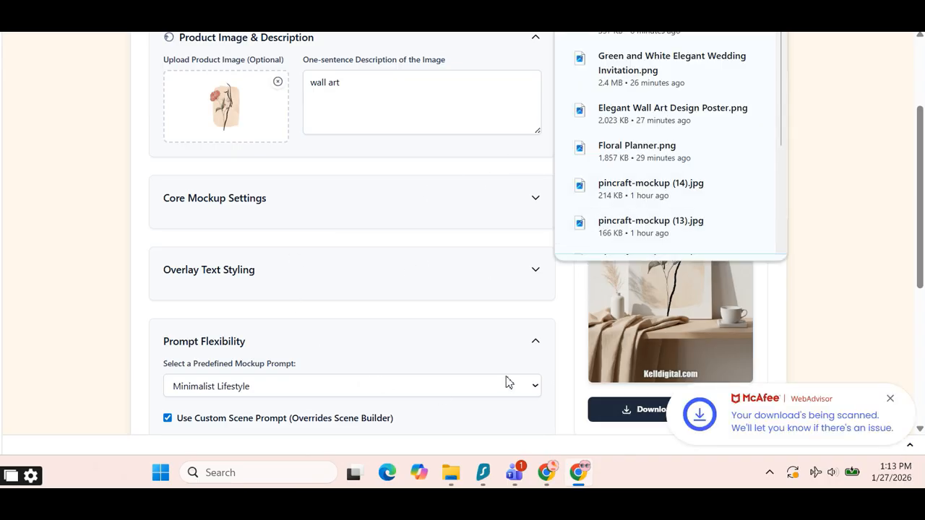
# Turn off the custom scene prompt override and regenerate the wall art base image
pyautogui.scroll(-2, 362, 376)
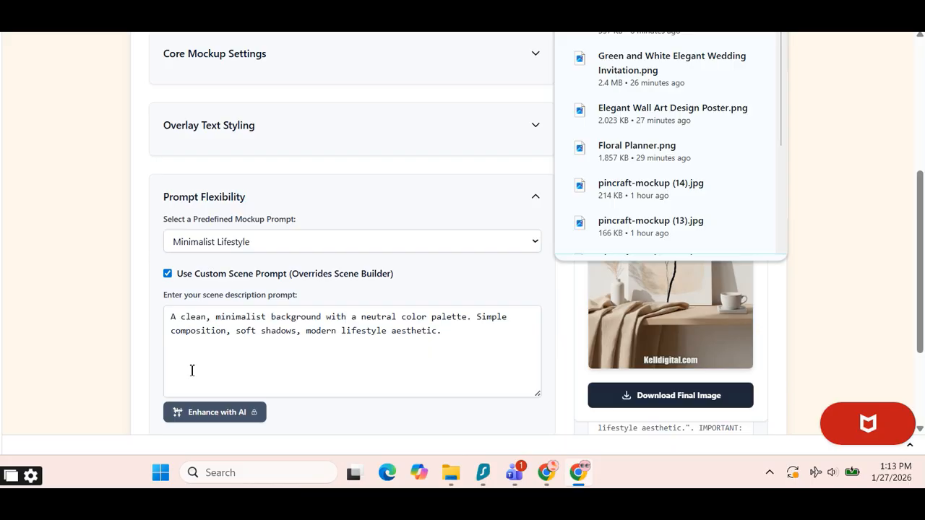
pyautogui.click(177, 275)
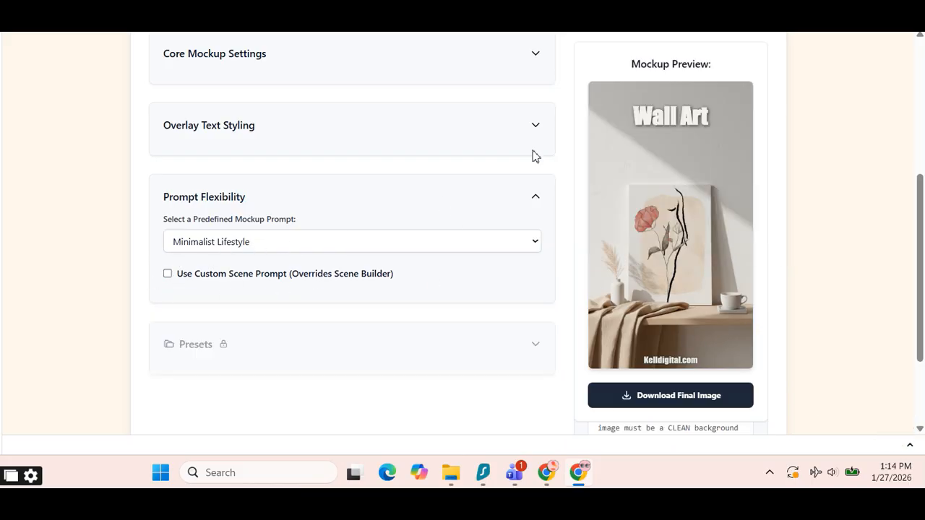
pyautogui.scroll(2, 448, 274)
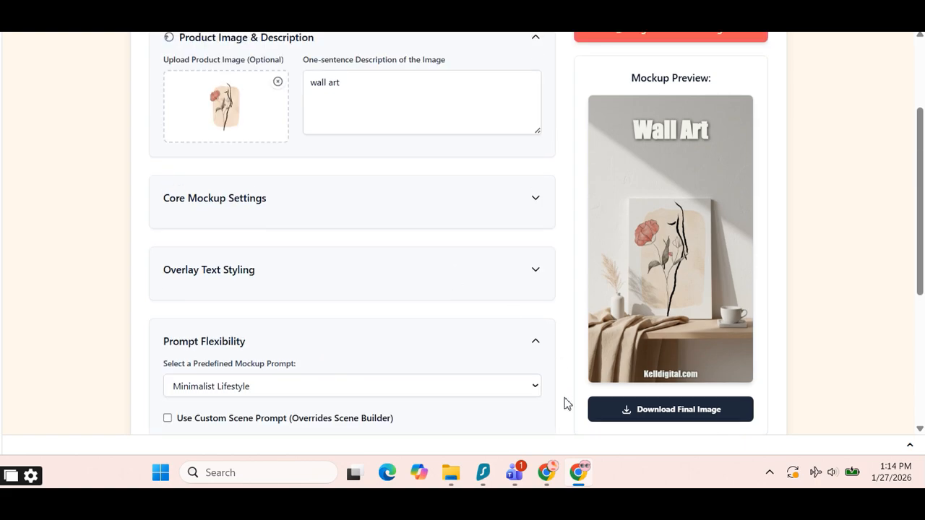
pyautogui.scroll(1, 542, 405)
pyautogui.scroll(-1, 545, 412)
pyautogui.click(536, 389)
pyautogui.scroll(2, 448, 405)
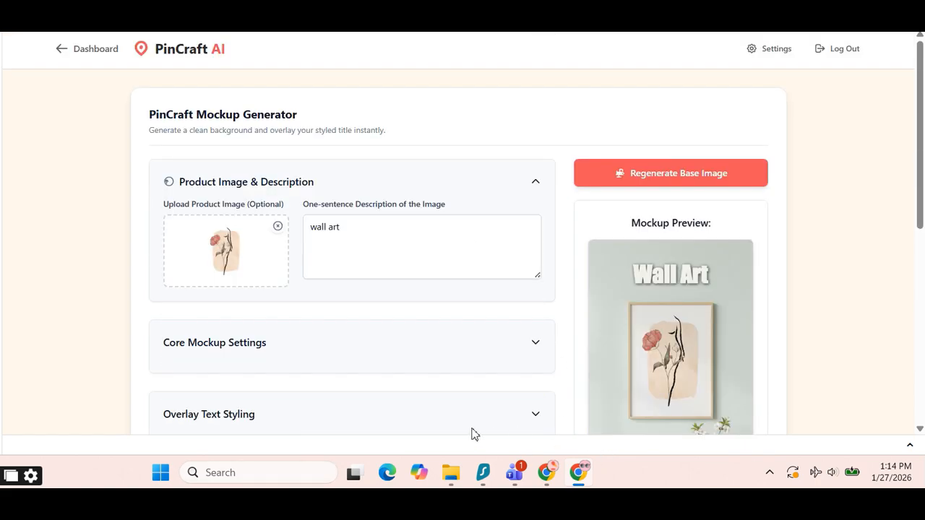
# Review the regenerated Easter wall art mockup and download the final image
pyautogui.scroll(-2, 718, 351)
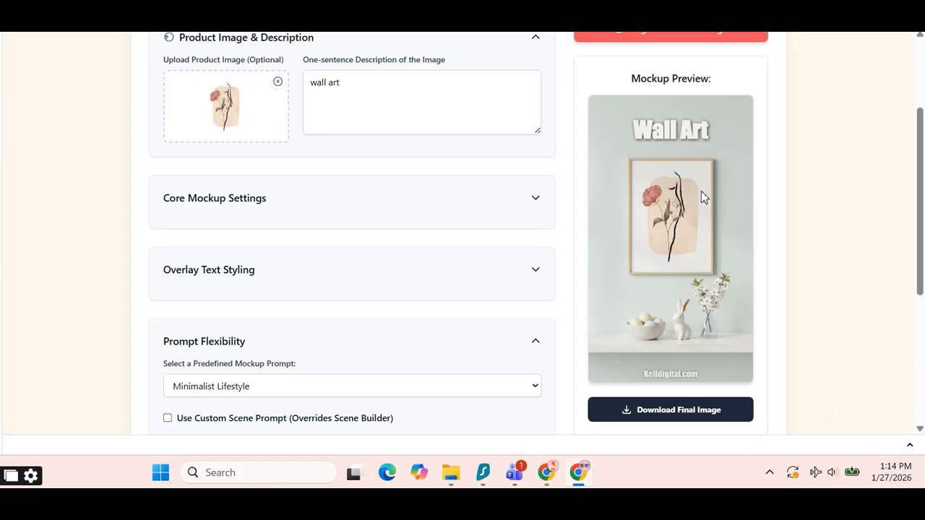
pyautogui.scroll(-1, 433, 347)
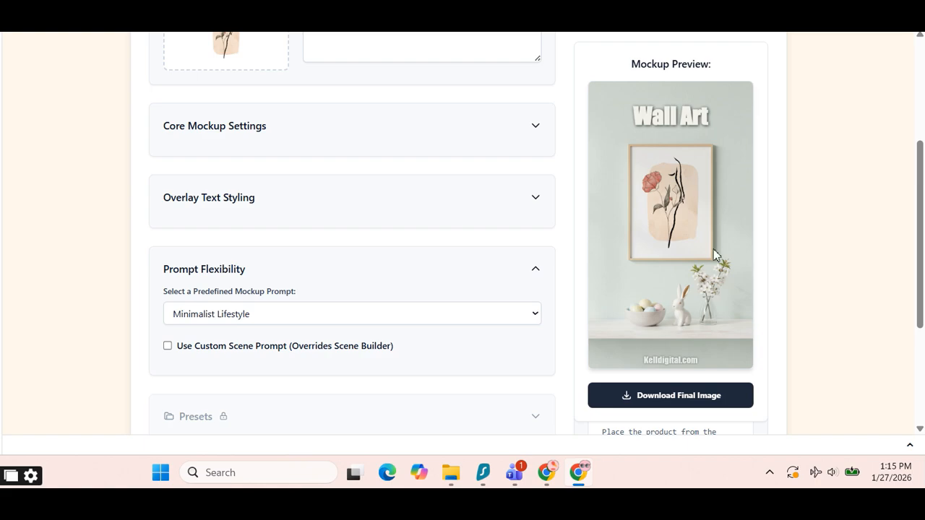
pyautogui.click(707, 405)
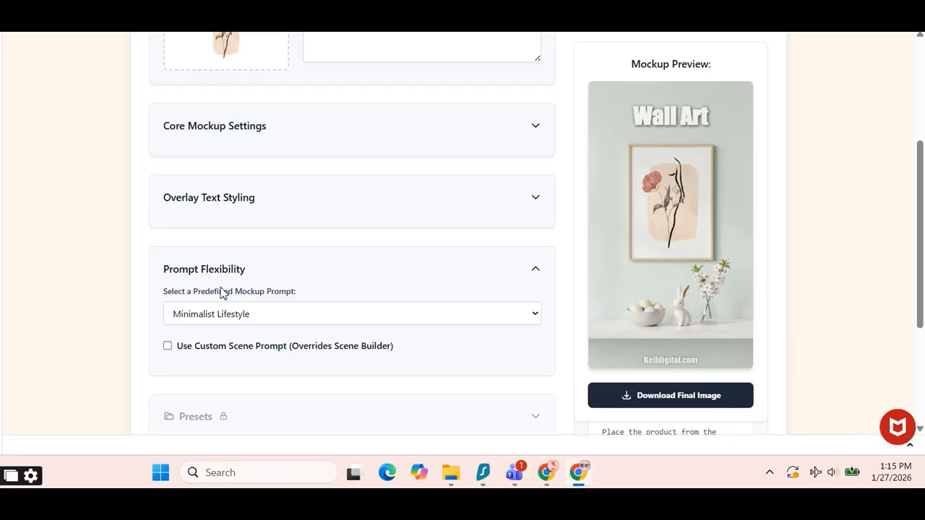
# Replace the wall art product image with the Green and White Elegant Wedding Invitation file
pyautogui.scroll(3, 307, 208)
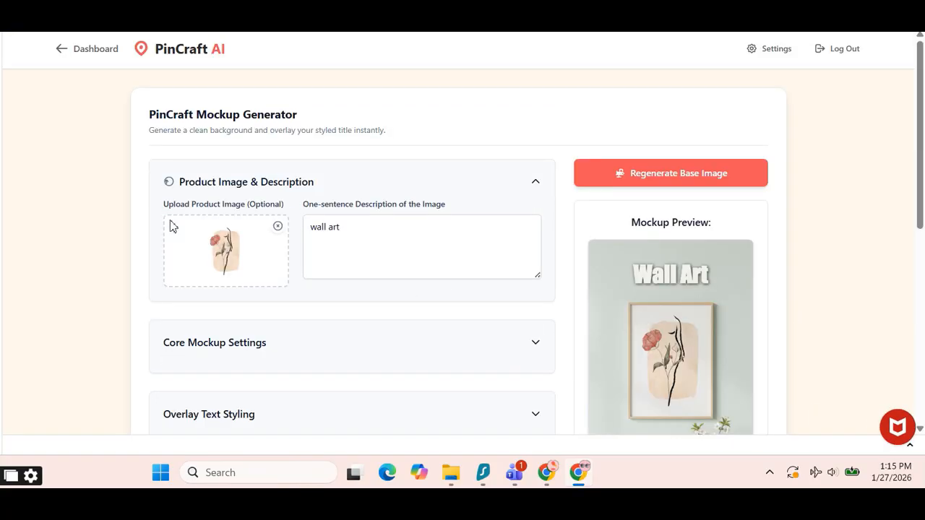
pyautogui.click(277, 227)
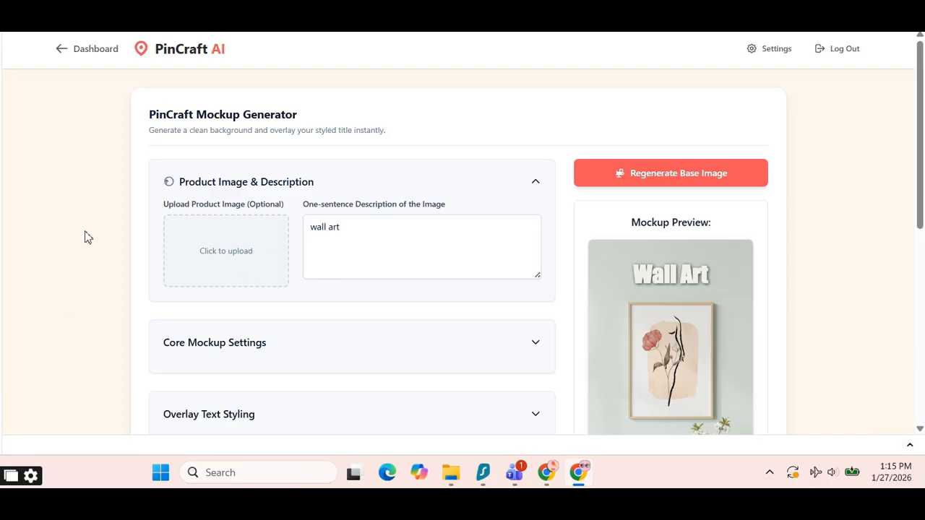
pyautogui.click(166, 242)
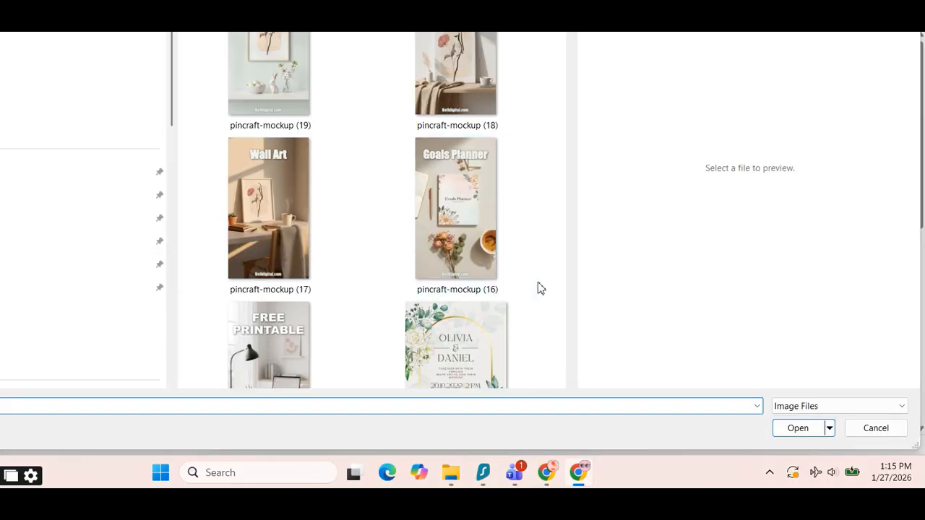
pyautogui.scroll(-3, 345, 275)
pyautogui.click(458, 117)
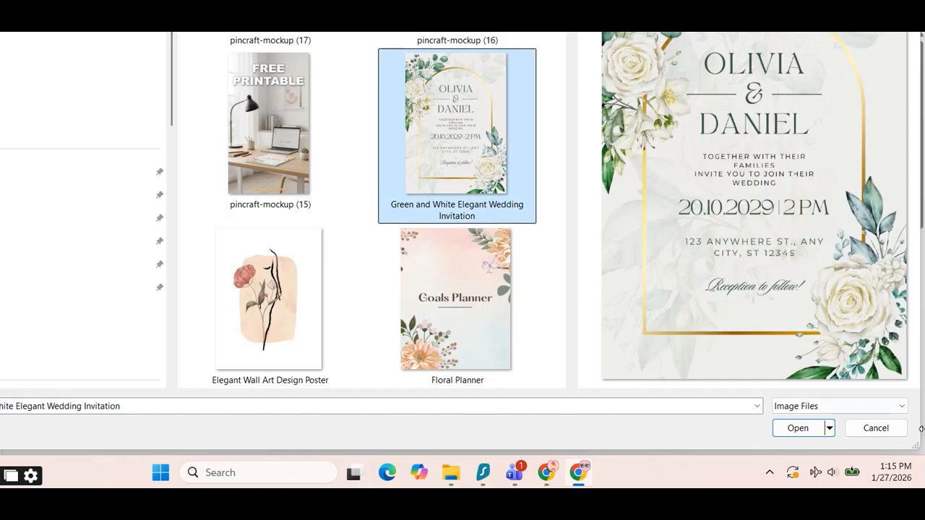
pyautogui.click(799, 430)
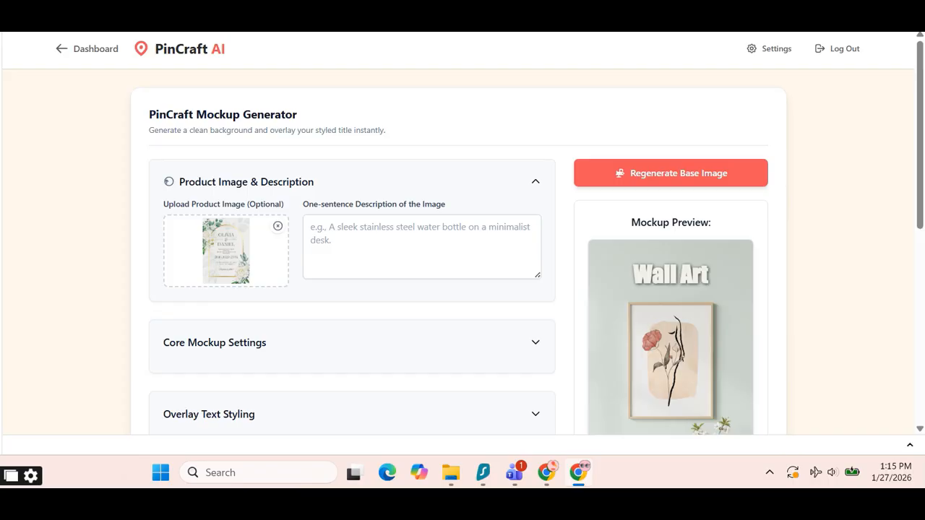
# Expand the core mockup settings, set the season or theme to Holiday: St. Patrick's Day, and collapse the section again
pyautogui.scroll(-3, 721, 300)
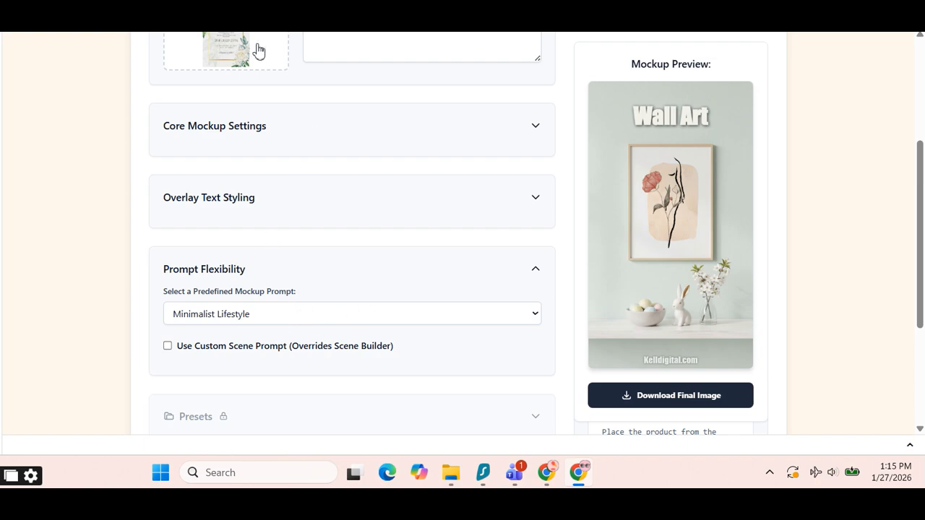
pyautogui.click(268, 128)
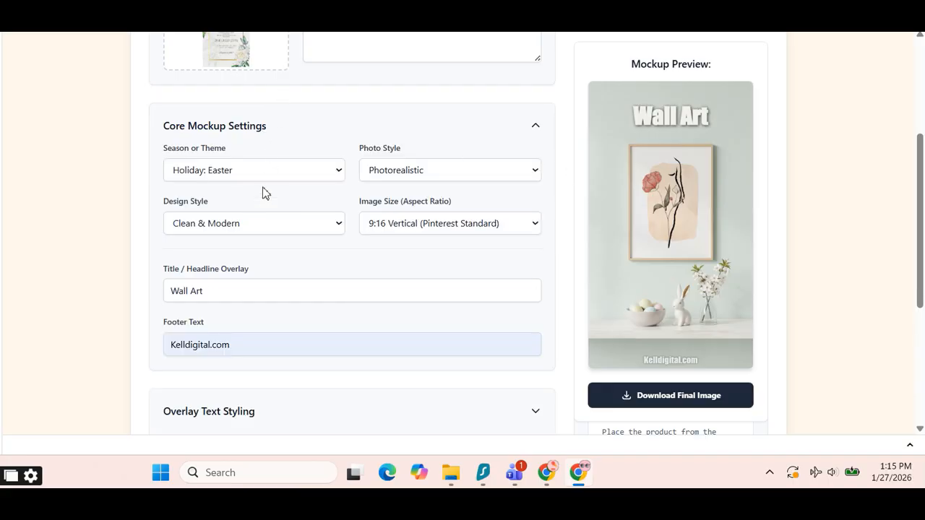
pyautogui.click(288, 170)
pyautogui.scroll(-1, 243, 148)
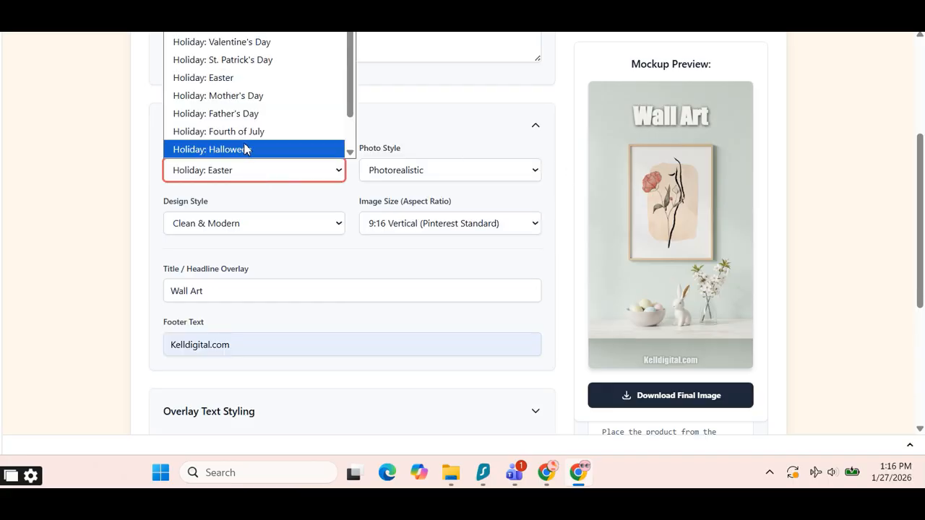
pyautogui.click(246, 61)
pyautogui.click(457, 134)
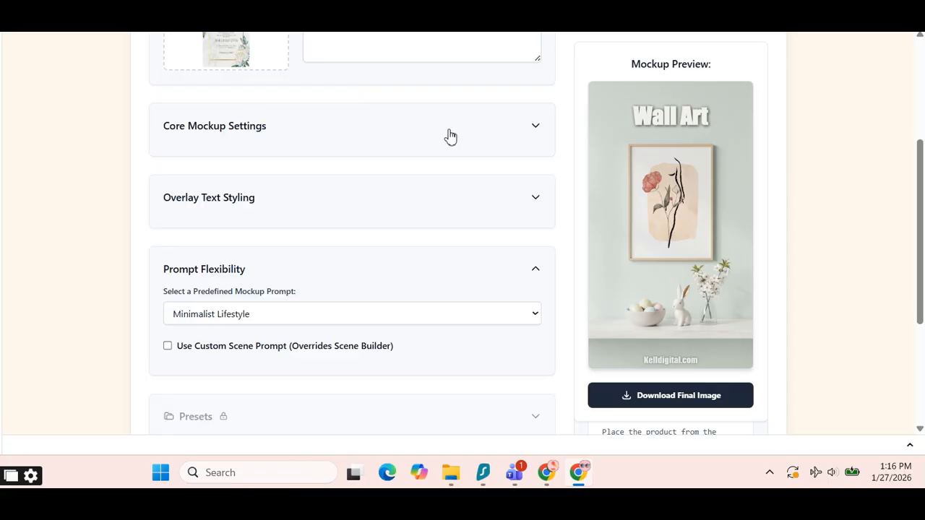
# Examine the headline and footer settings in the overlay text styling section and collapse it again
pyautogui.click(289, 210)
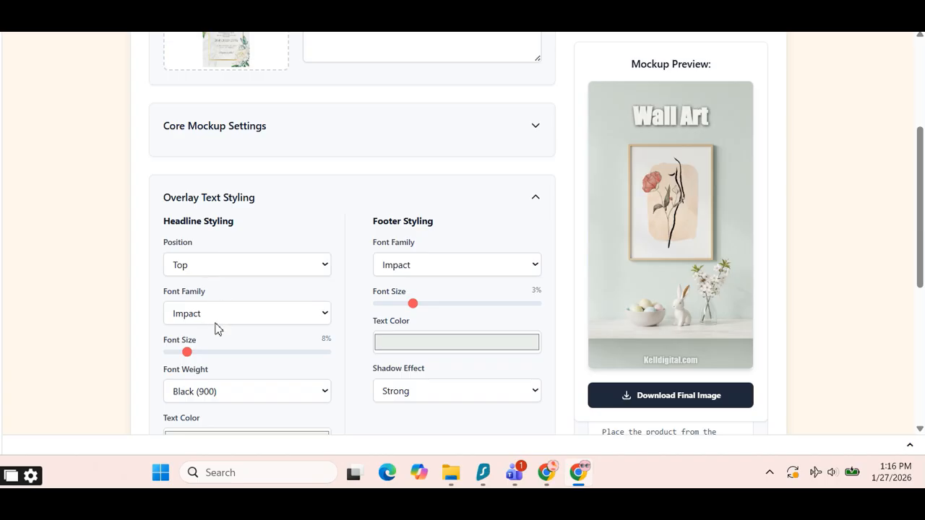
pyautogui.scroll(-1, 307, 349)
pyautogui.scroll(-1, 307, 349)
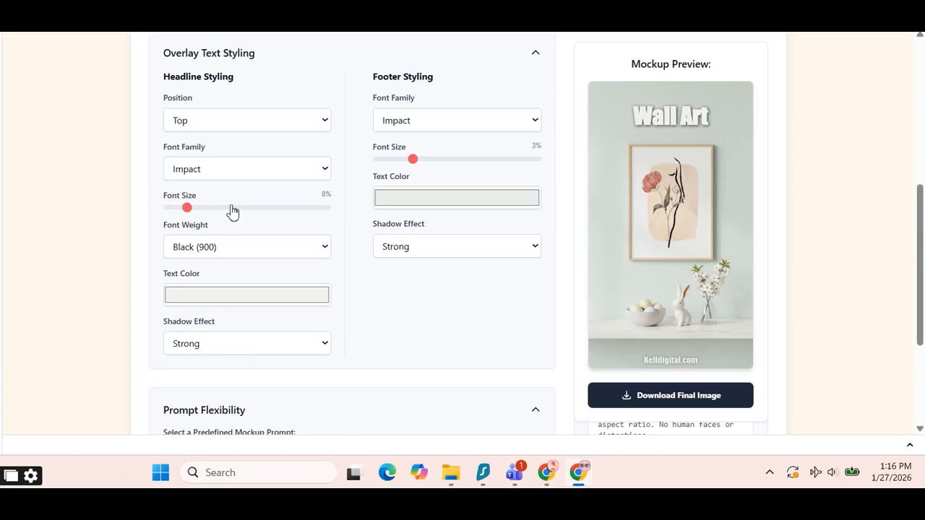
pyautogui.scroll(2, 296, 205)
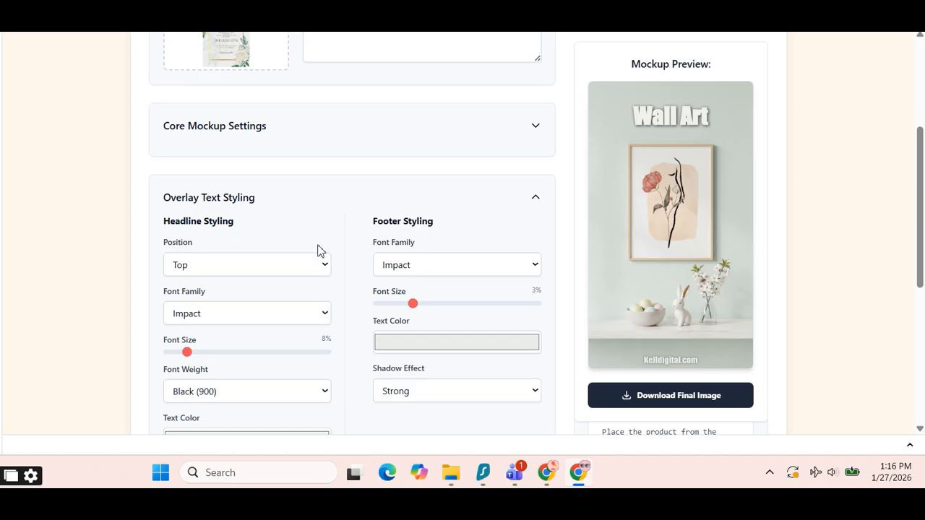
pyautogui.scroll(-2, 283, 340)
pyautogui.scroll(3, 292, 269)
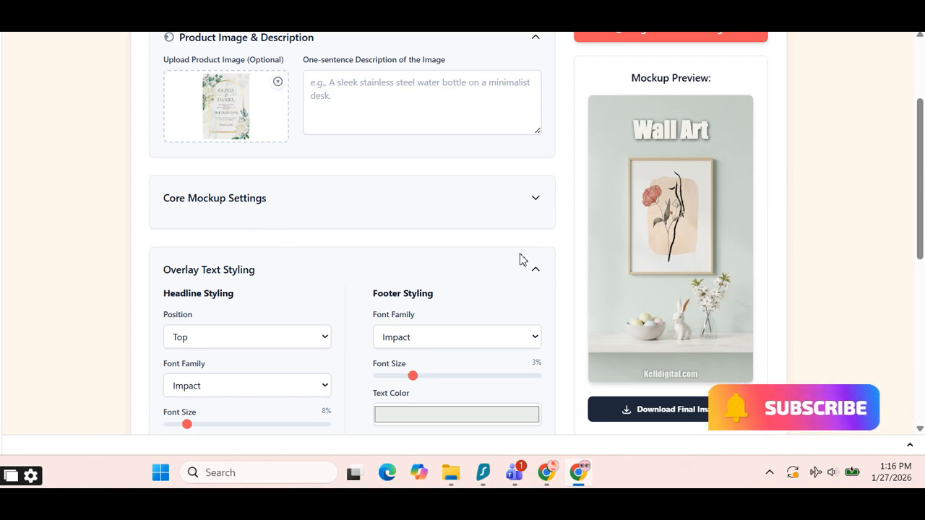
pyautogui.click(538, 271)
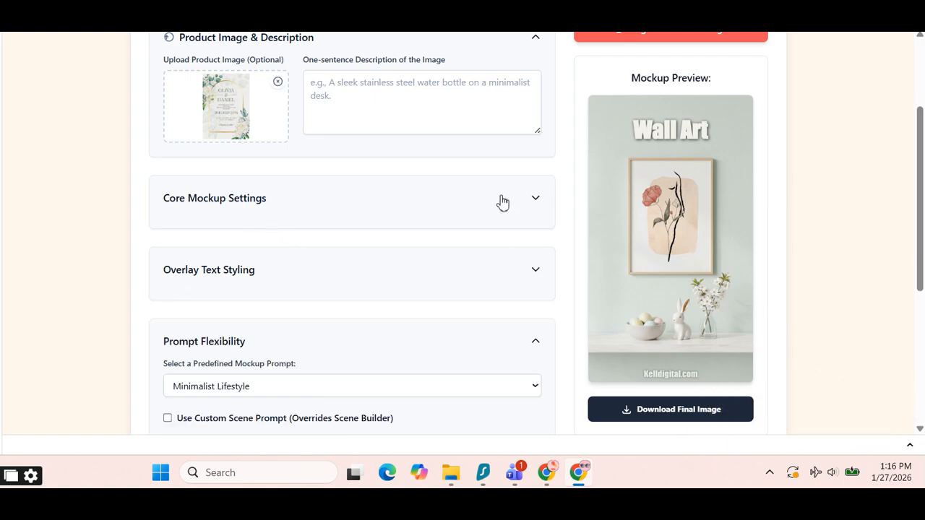
# Clear the title overlay text in the core mockup settings and collapse the section
pyautogui.click(501, 201)
pyautogui.scroll(-2, 282, 287)
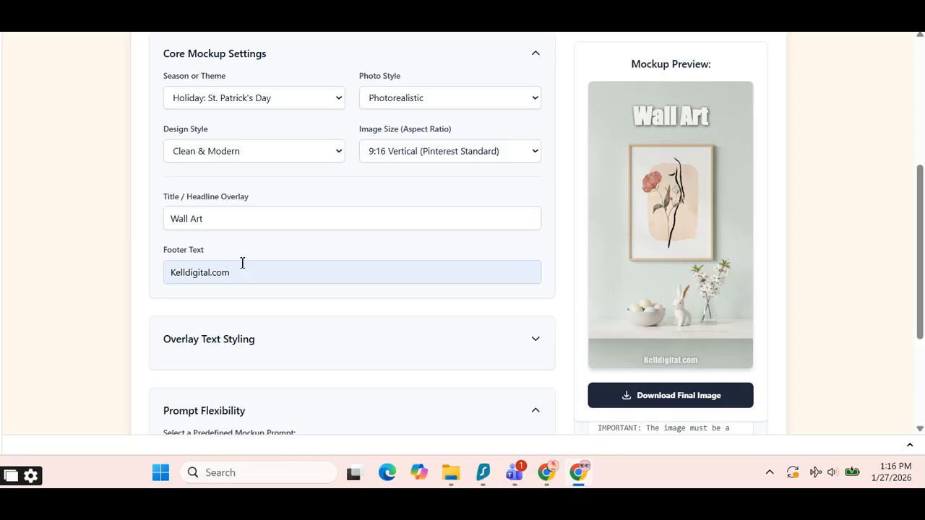
pyautogui.moveTo(209, 219); pyautogui.dragTo(155, 222)
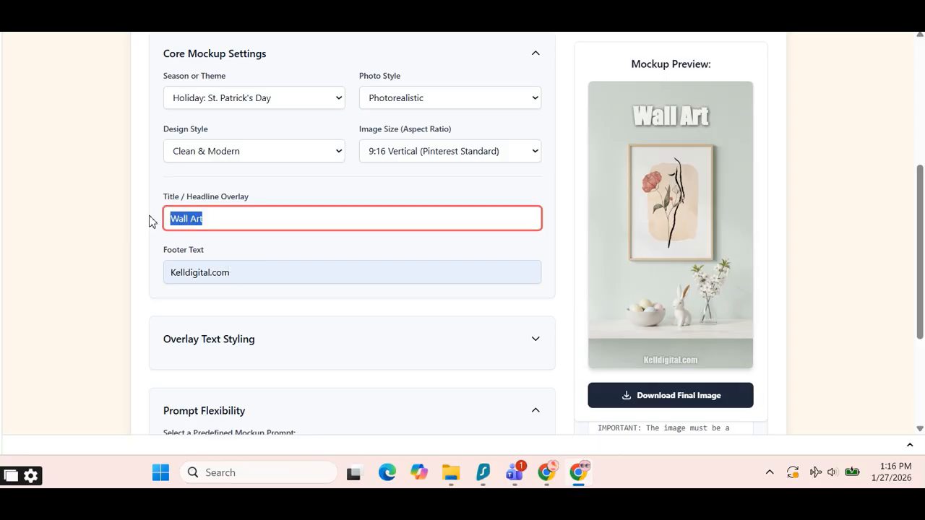
pyautogui.press('BackSpace')
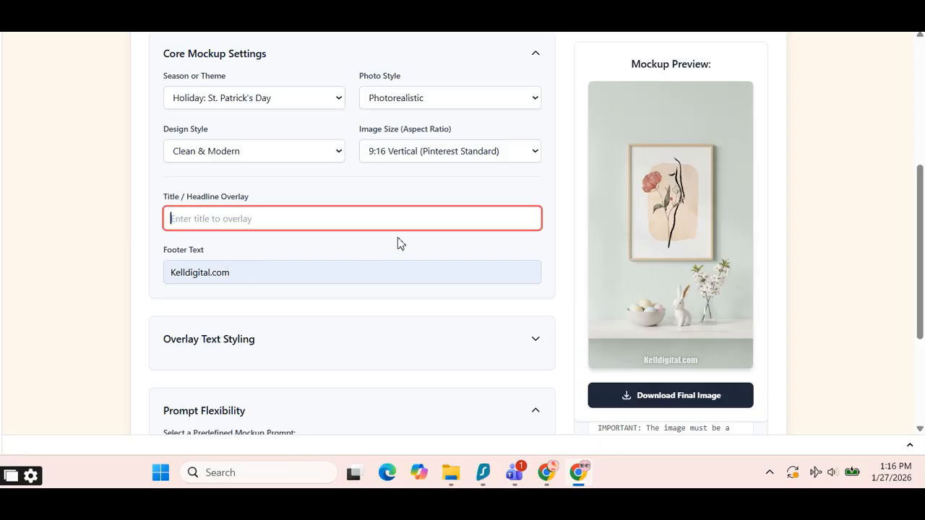
pyautogui.click(537, 56)
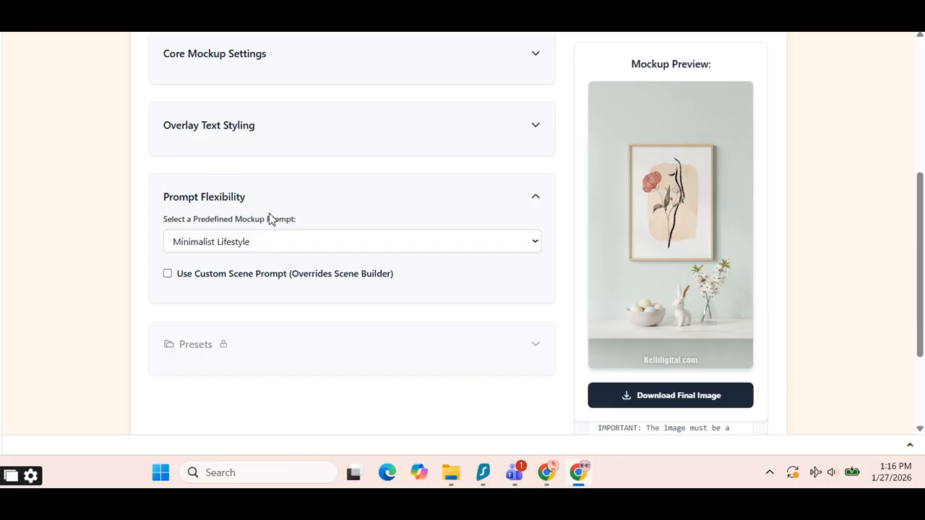
# Regenerate the base image for the wedding invitation and review the new mockup preview
pyautogui.scroll(5, 709, 193)
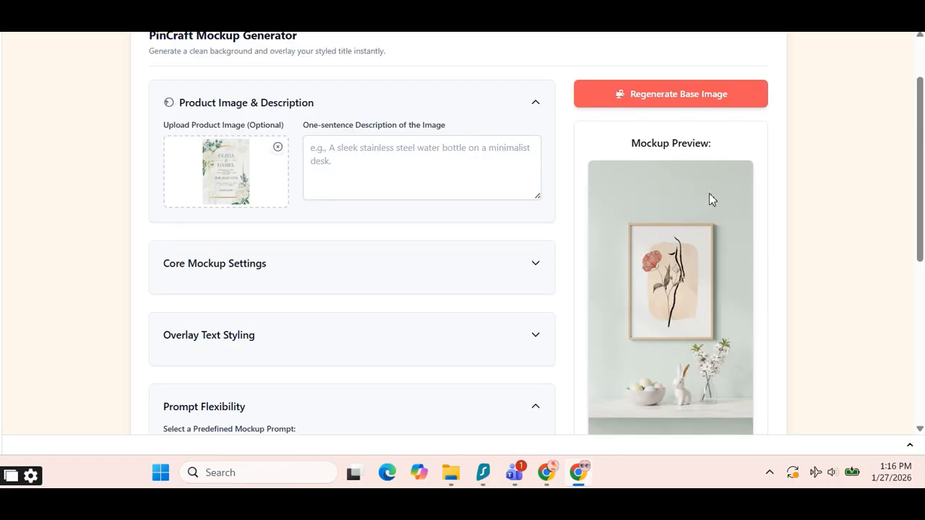
pyautogui.click(706, 176)
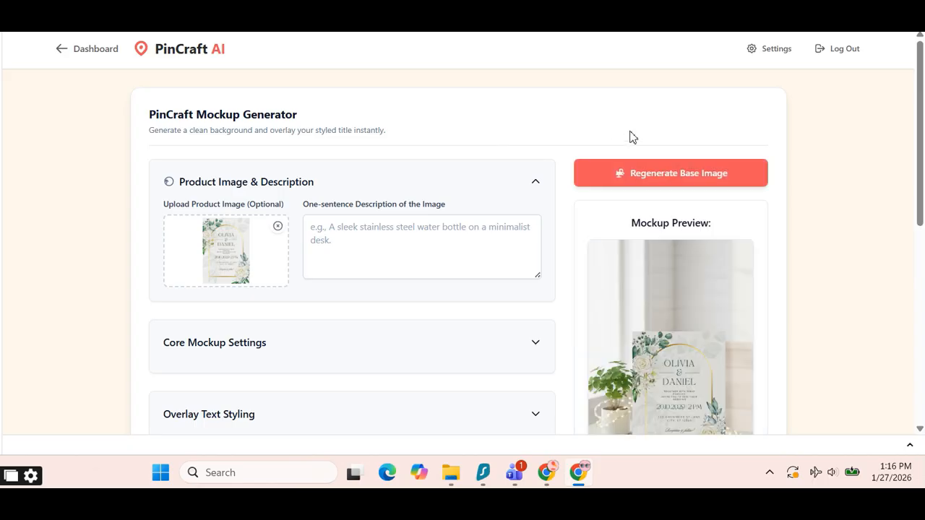
pyautogui.scroll(-1, 663, 350)
pyautogui.scroll(-1, 663, 349)
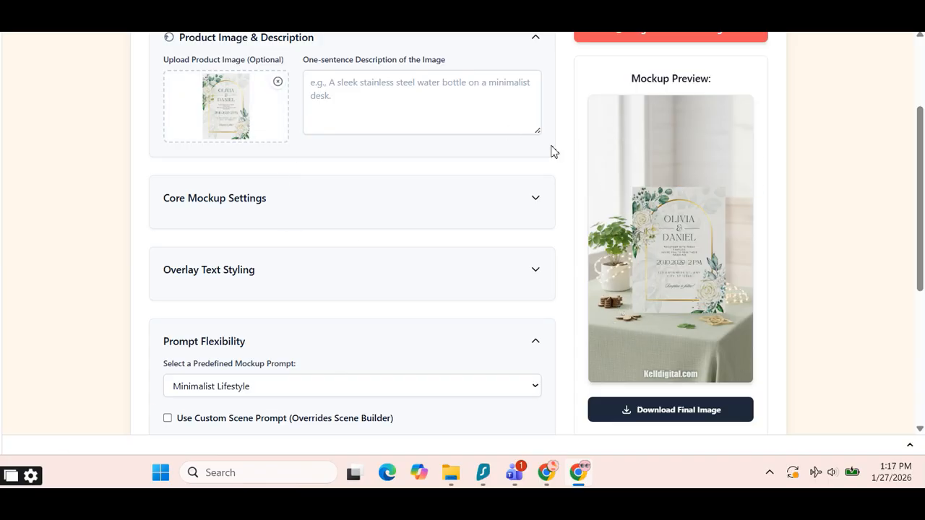
# Set the title overlay to "Wedding Invitation" in the core mockup settings and collapse the section
pyautogui.click(292, 210)
pyautogui.click(249, 366)
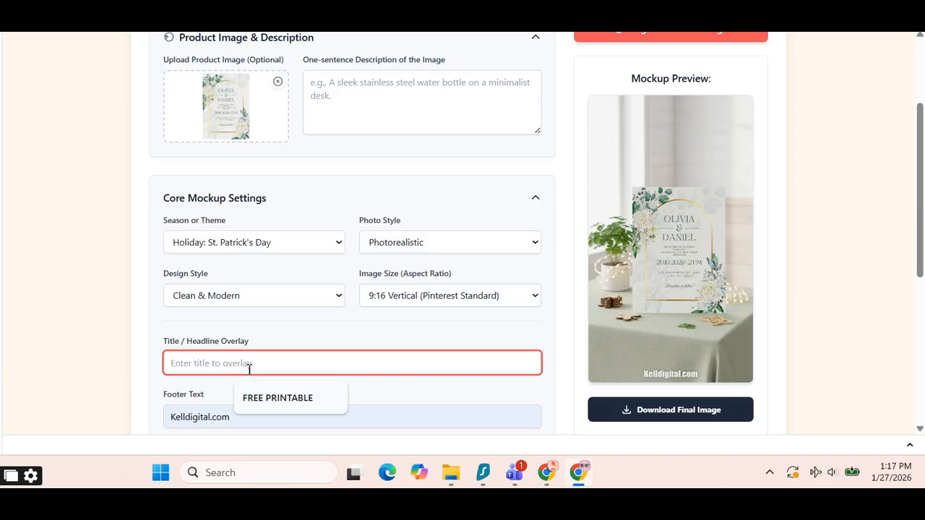
pyautogui.write('Wedding Invitation')
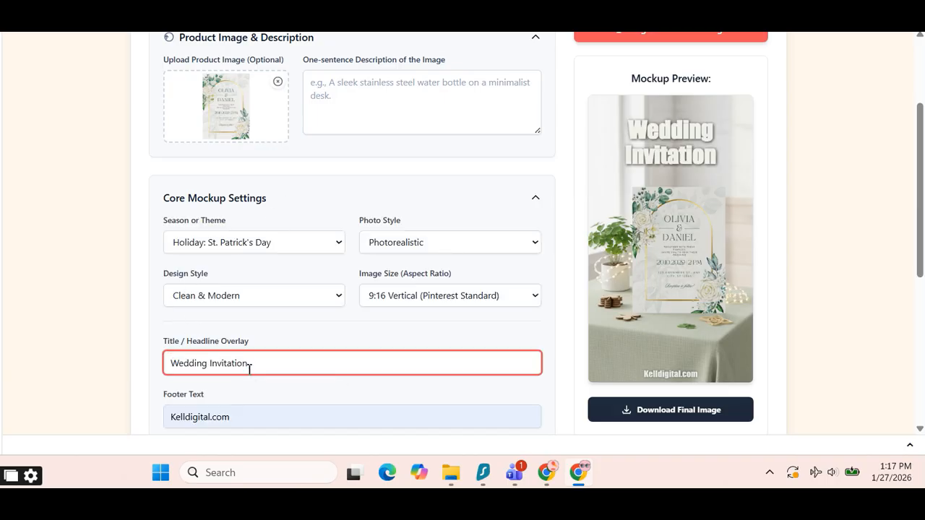
pyautogui.scroll(-1, 325, 382)
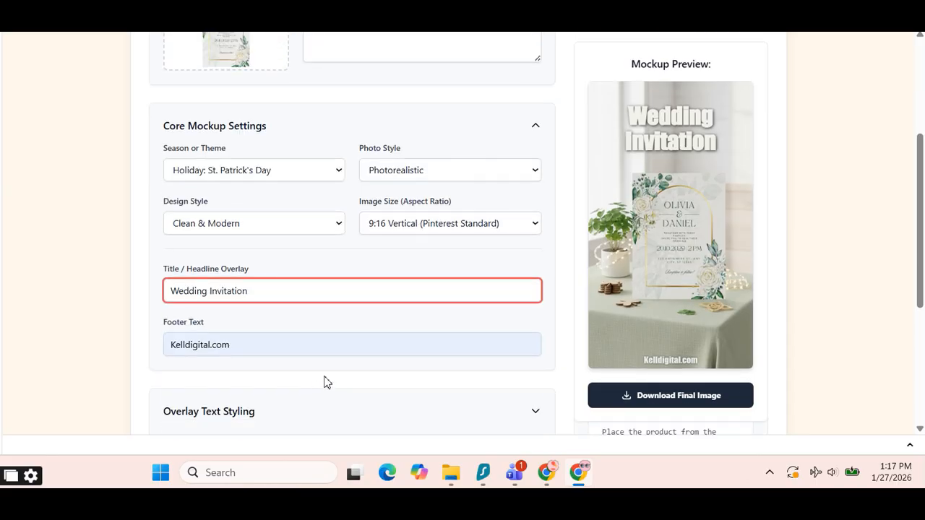
pyautogui.click(532, 128)
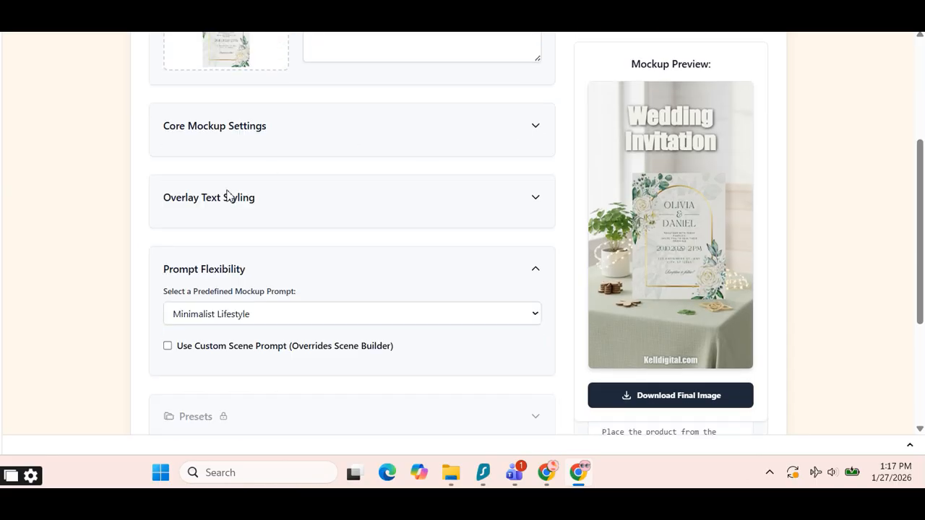
# Expand the overlay text styling and set the headline text color to white, RGB 255, 255, 255
pyautogui.click(229, 197)
pyautogui.scroll(-1, 217, 393)
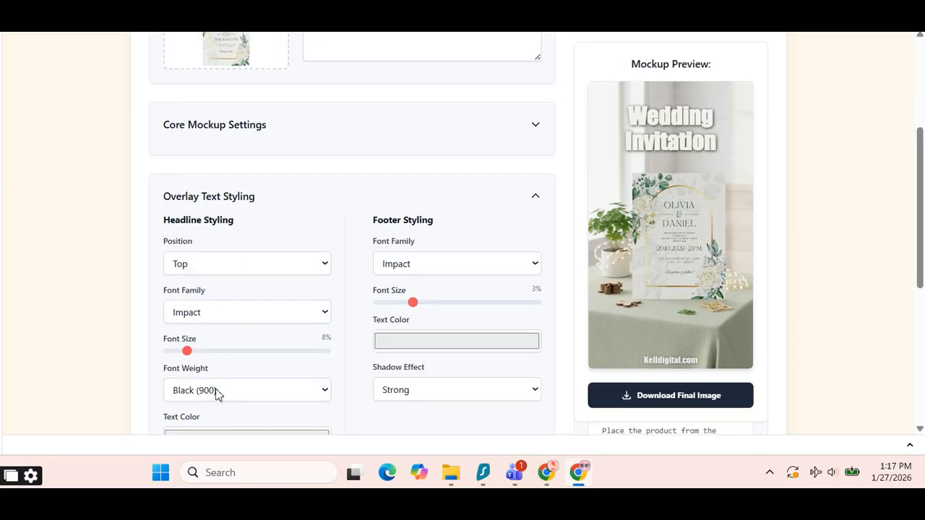
pyautogui.click(193, 367)
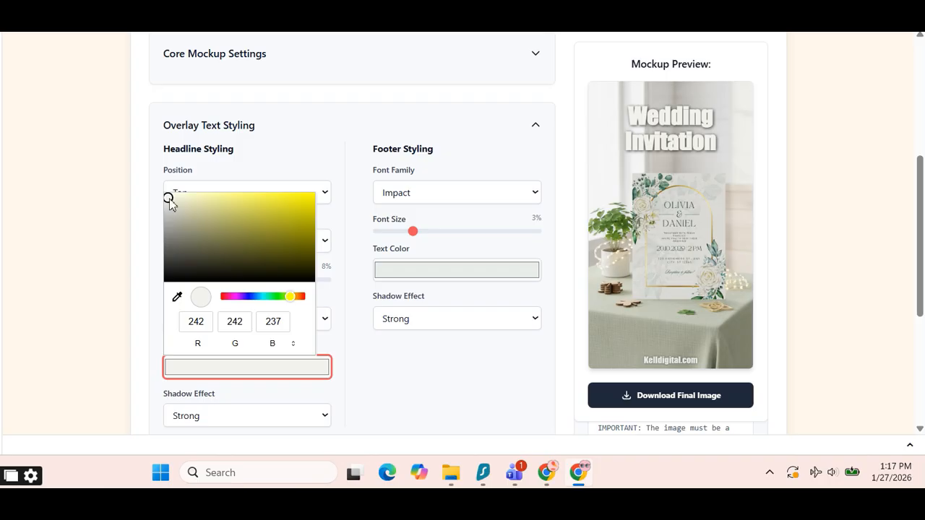
pyautogui.moveTo(170, 201); pyautogui.dragTo(157, 195)
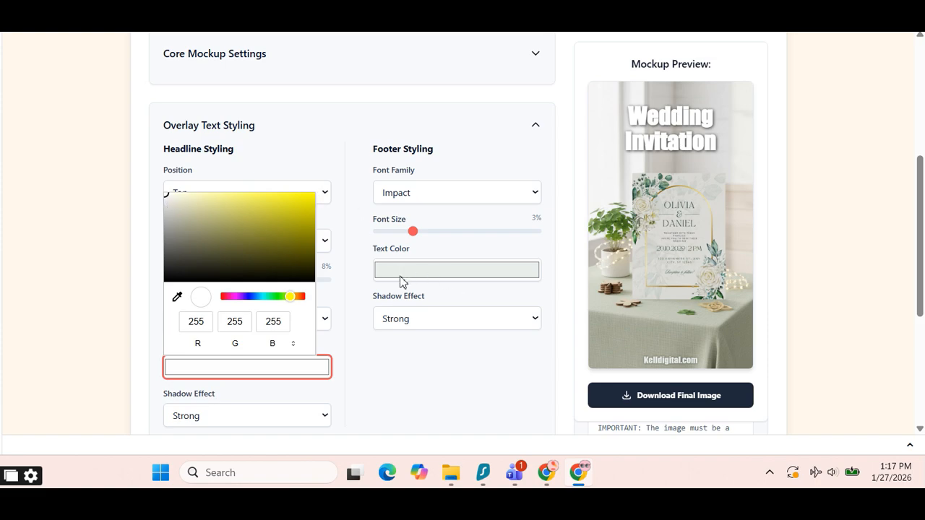
# Sample RGB 246, 246, 246 from the mockup preview's background as the headline text color and check the preview
pyautogui.click(177, 296)
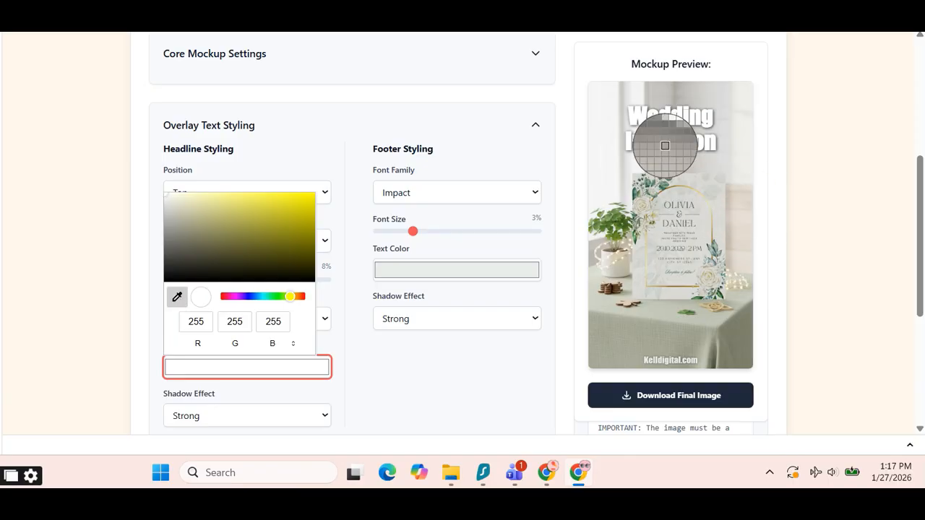
pyautogui.click(598, 153)
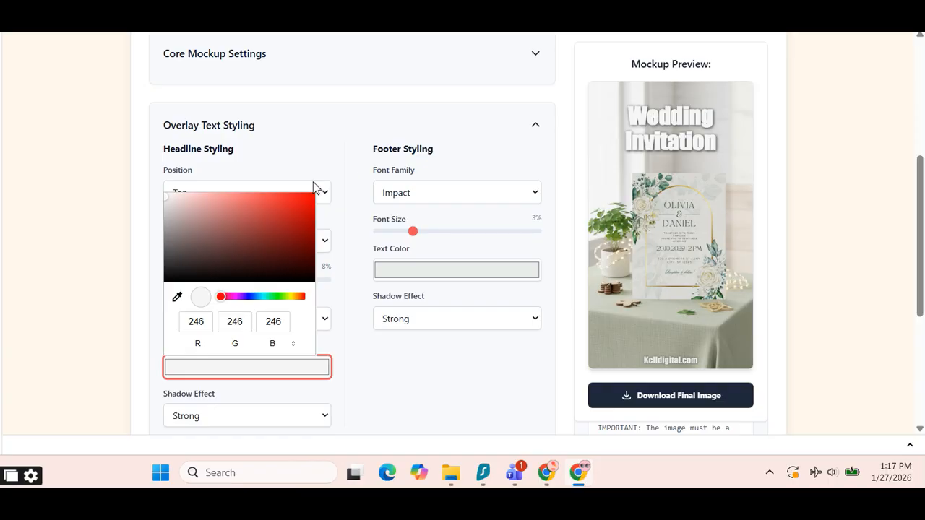
pyautogui.click(327, 159)
pyautogui.scroll(3, 295, 265)
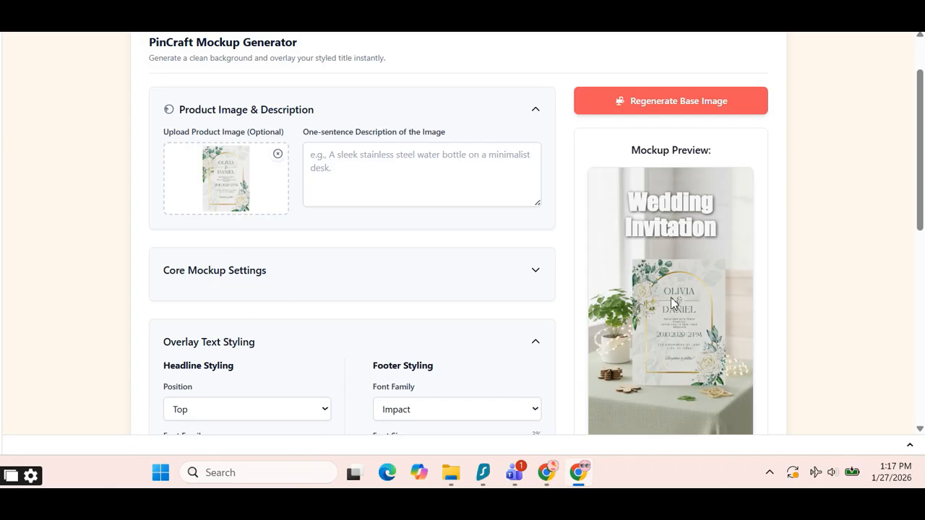
pyautogui.scroll(-2, 672, 242)
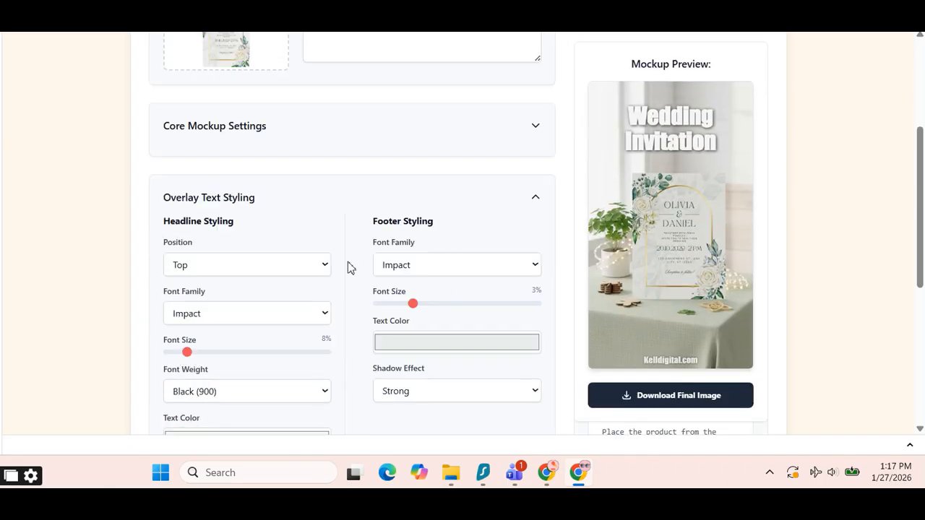
# Increase the headline font size to 10% and download the final wedding invitation image
pyautogui.scroll(-2, 318, 273)
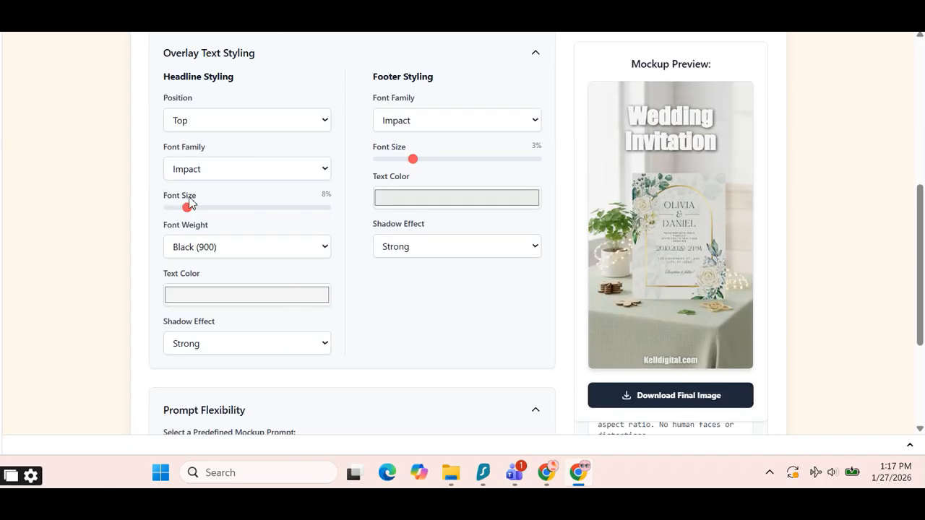
pyautogui.moveTo(190, 204)
pyautogui.mouseDown()
pyautogui.moveTo(181, 211)
pyautogui.moveTo(213, 210)
pyautogui.moveTo(203, 210)
pyautogui.mouseUp()
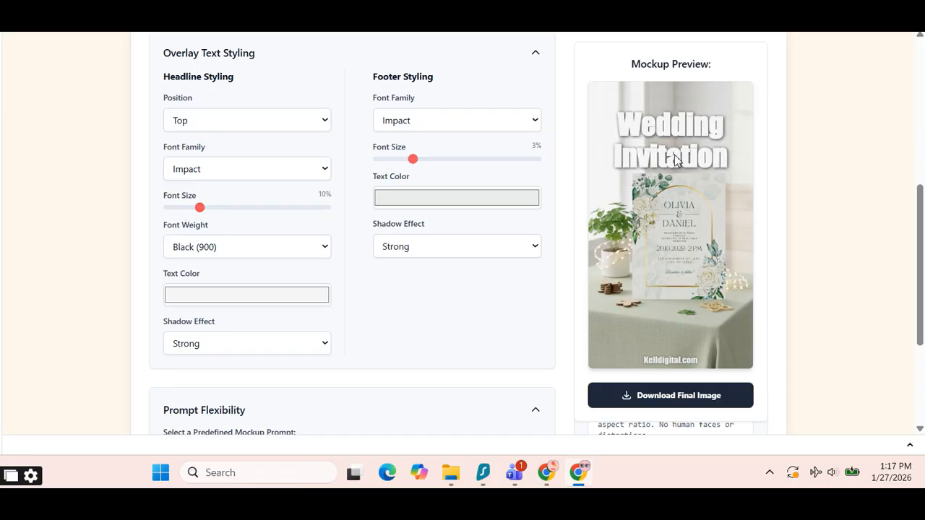
pyautogui.moveTo(673, 152); pyautogui.dragTo(673, 143)
pyautogui.click(686, 405)
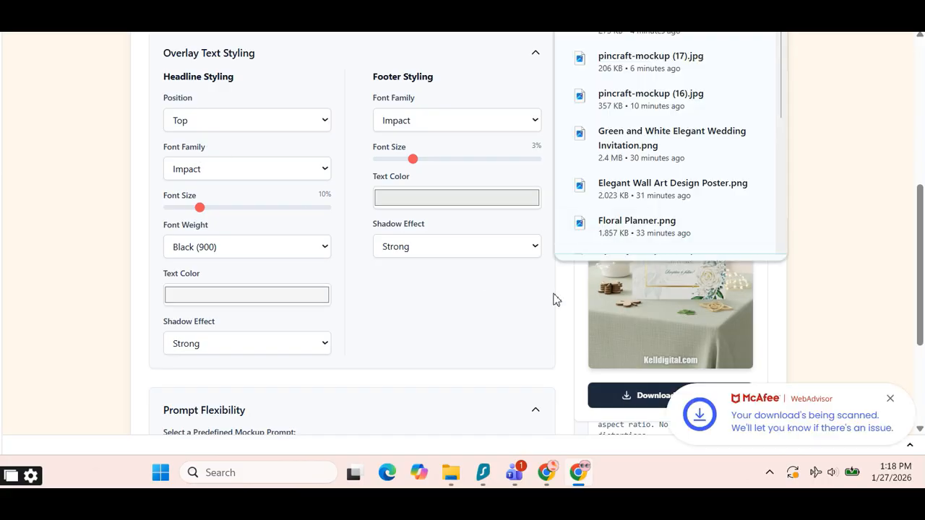
# Clear the title overlay text in the core mockup settings and collapse the section
pyautogui.scroll(4, 207, 181)
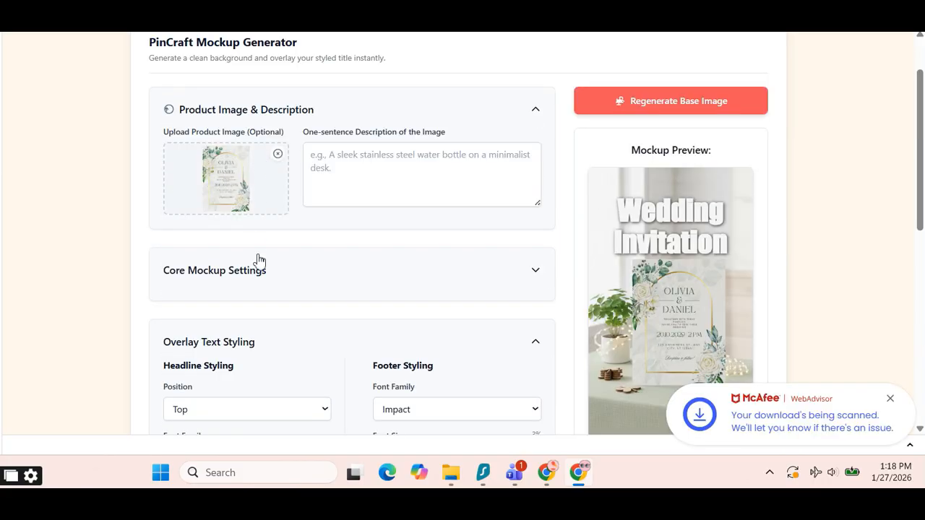
pyautogui.click(281, 273)
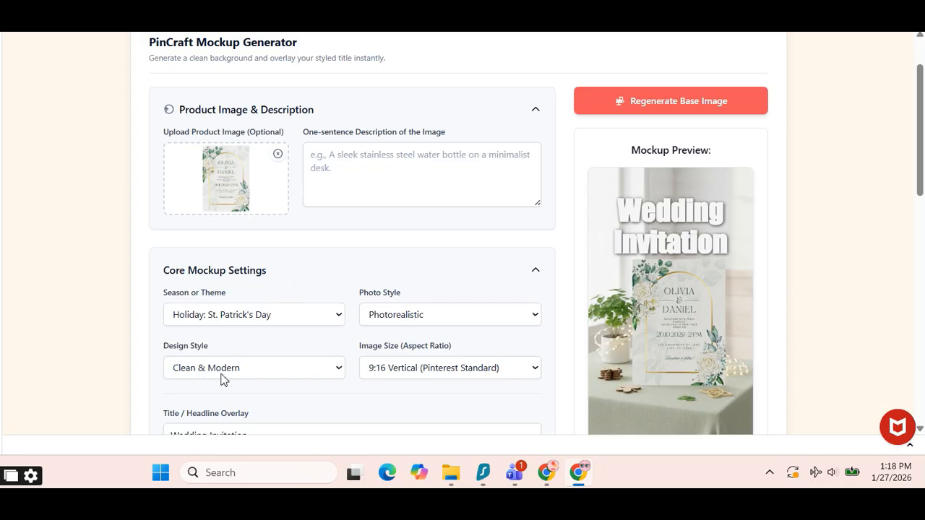
pyautogui.scroll(-1, 239, 365)
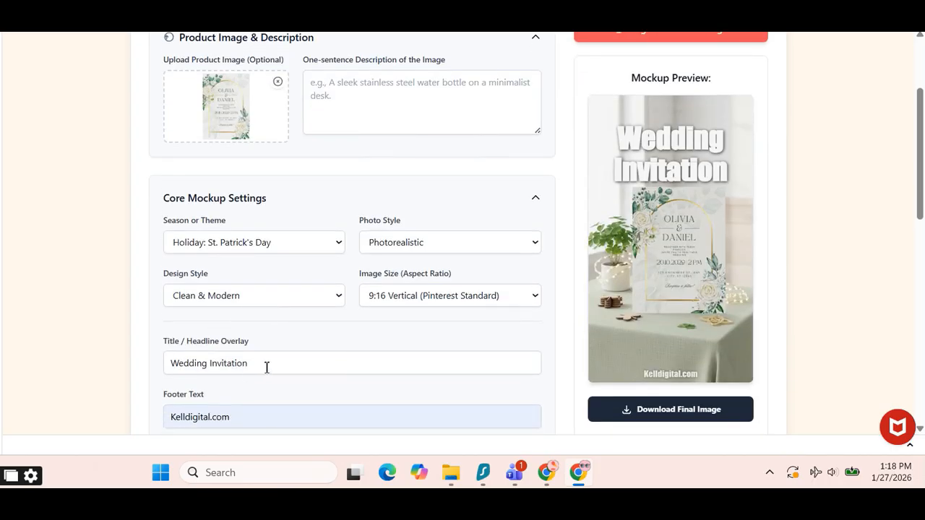
pyautogui.click(165, 355)
pyautogui.hotkey('ctrl', 'a')
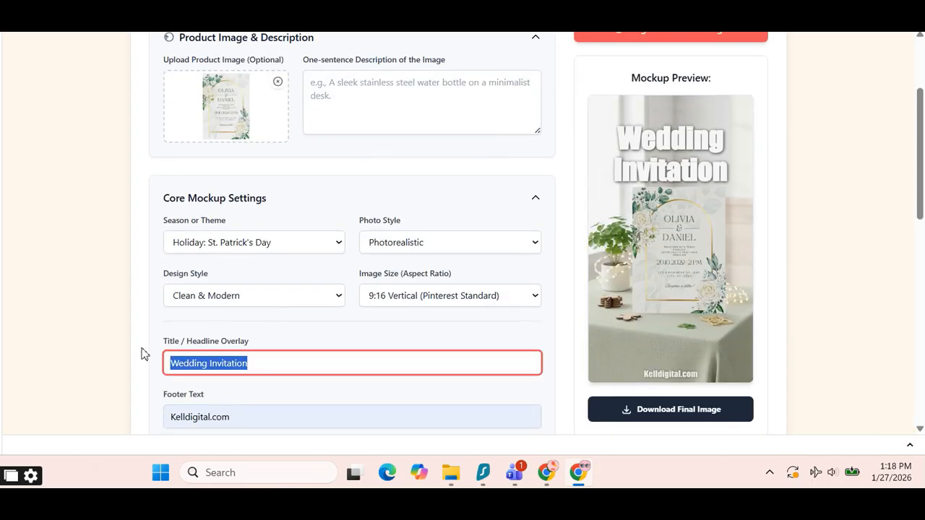
pyautogui.press('BackSpace')
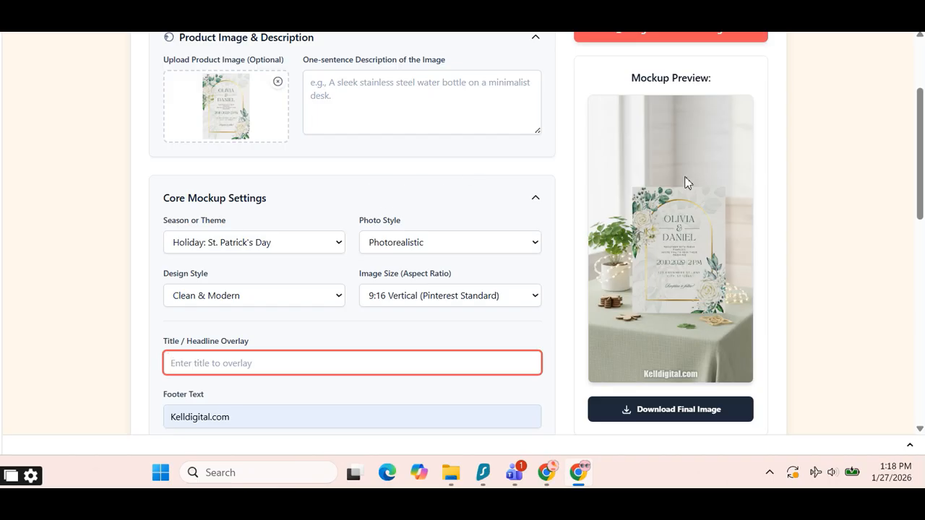
pyautogui.click(514, 199)
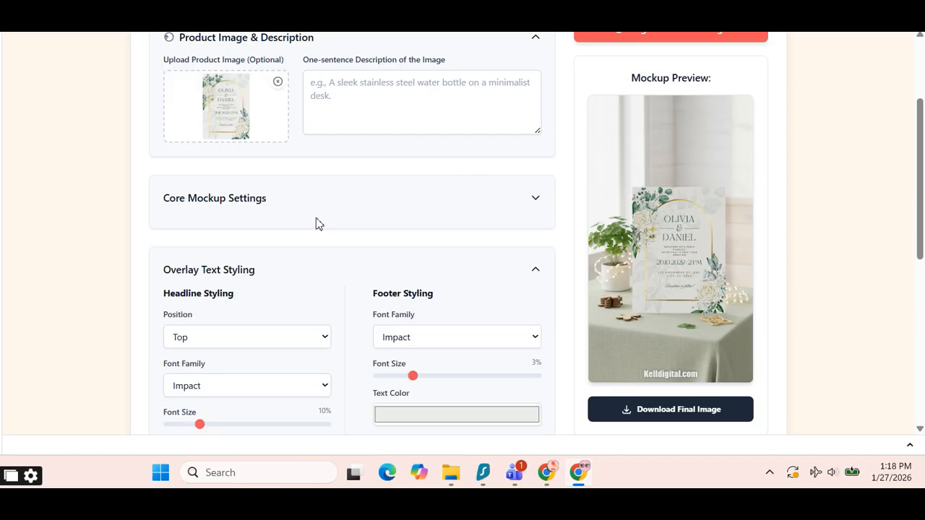
# Select the "Candle Coffee Table" predefined mockup prompt, regenerate the base image and check the preview
pyautogui.scroll(2, 314, 221)
pyautogui.scroll(-3, 313, 224)
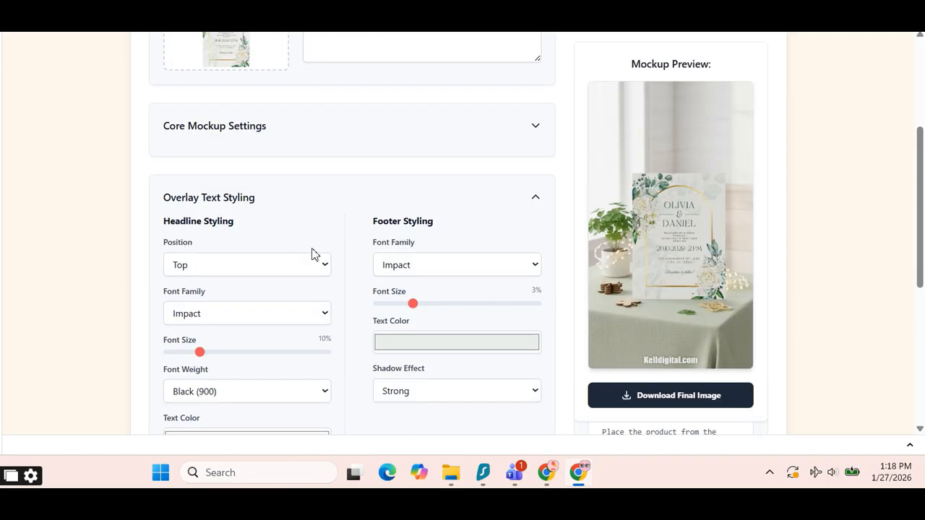
pyautogui.scroll(-5, 347, 340)
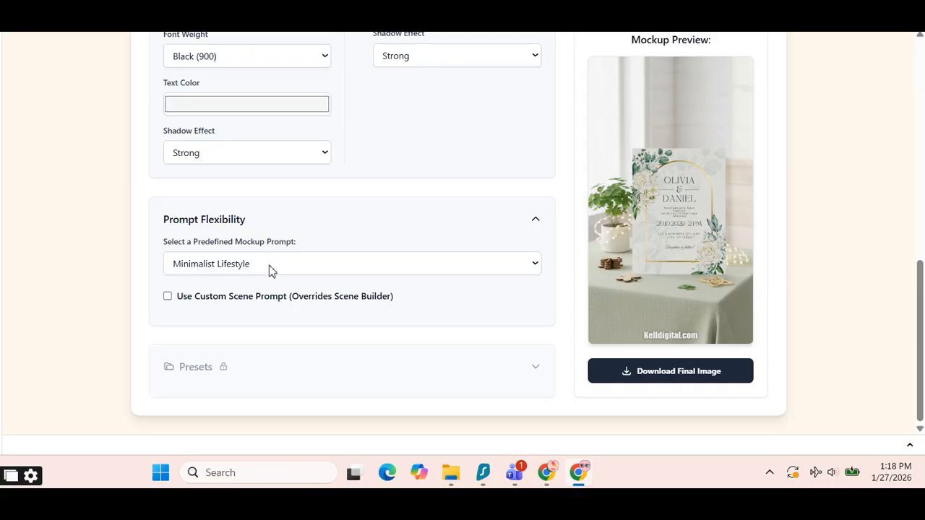
pyautogui.click(253, 271)
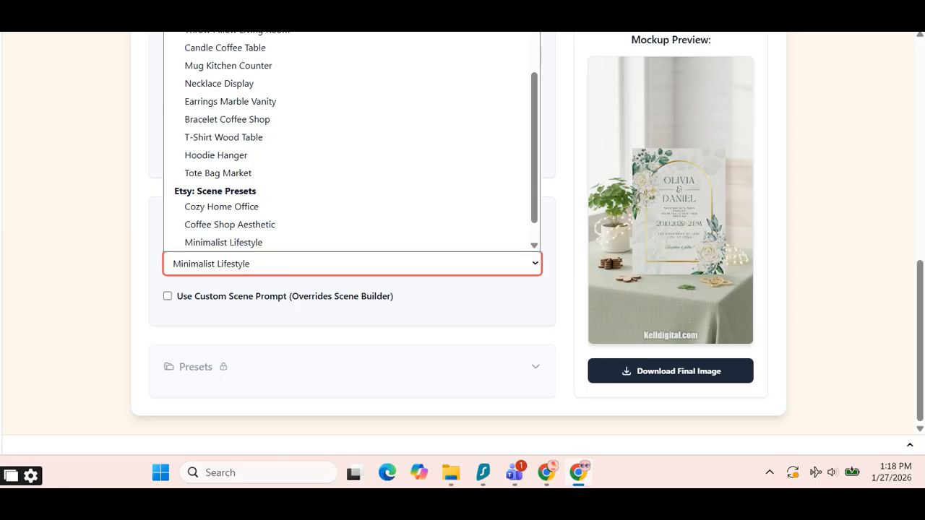
pyautogui.click(255, 54)
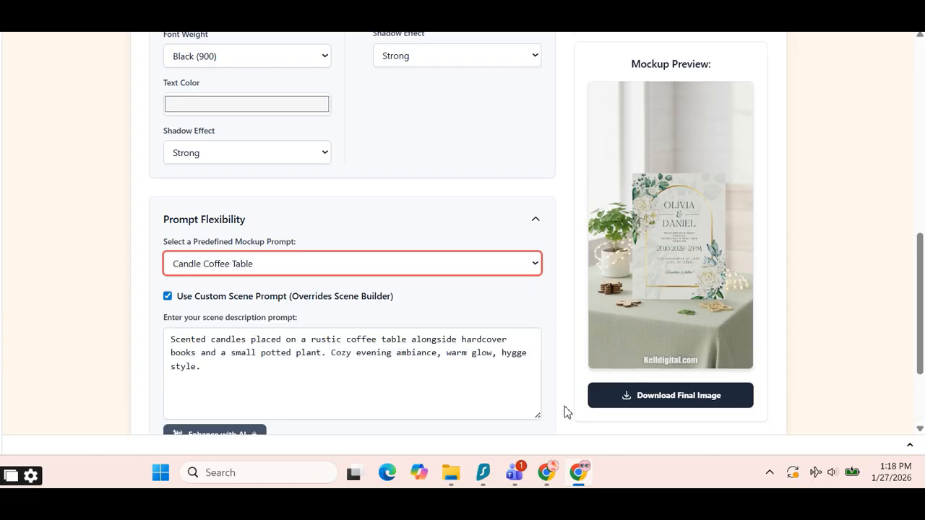
pyautogui.scroll(5, 756, 152)
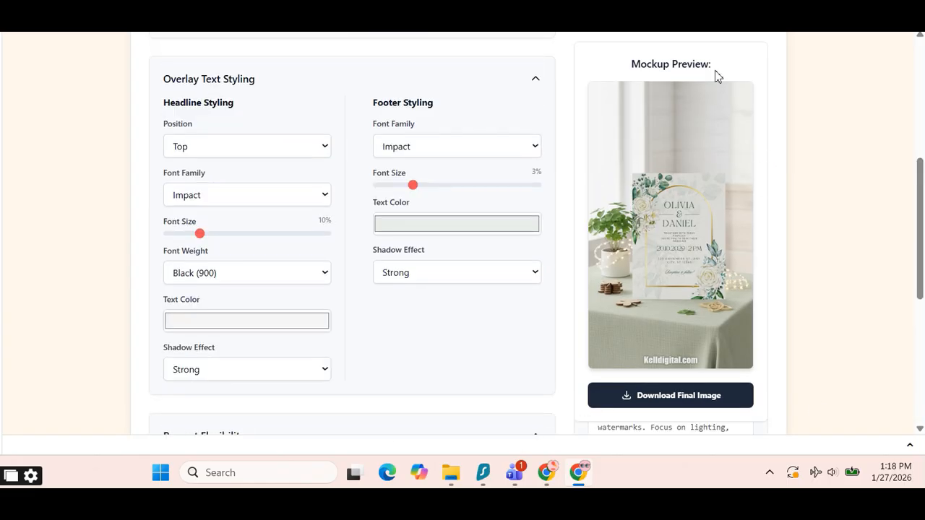
pyautogui.scroll(3, 766, 134)
pyautogui.click(725, 133)
pyautogui.scroll(-2, 675, 300)
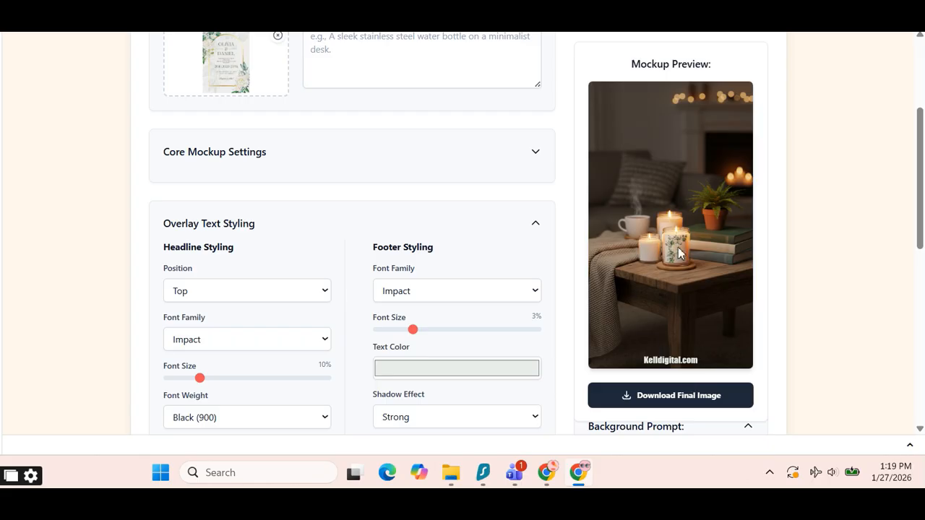
# Choose another predefined mockup prompt that shows the invitation on a laptop in a coffee shop and regenerate the base image
pyautogui.scroll(-6, 294, 301)
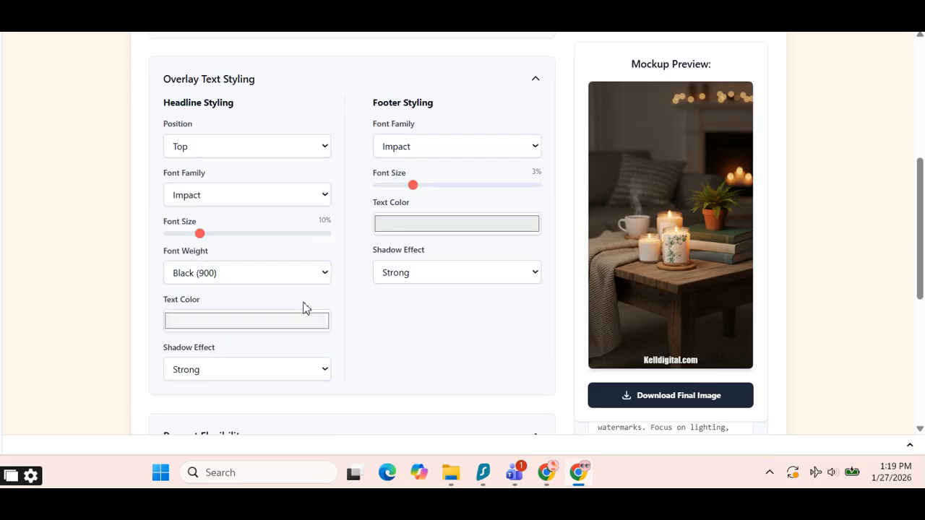
pyautogui.click(238, 196)
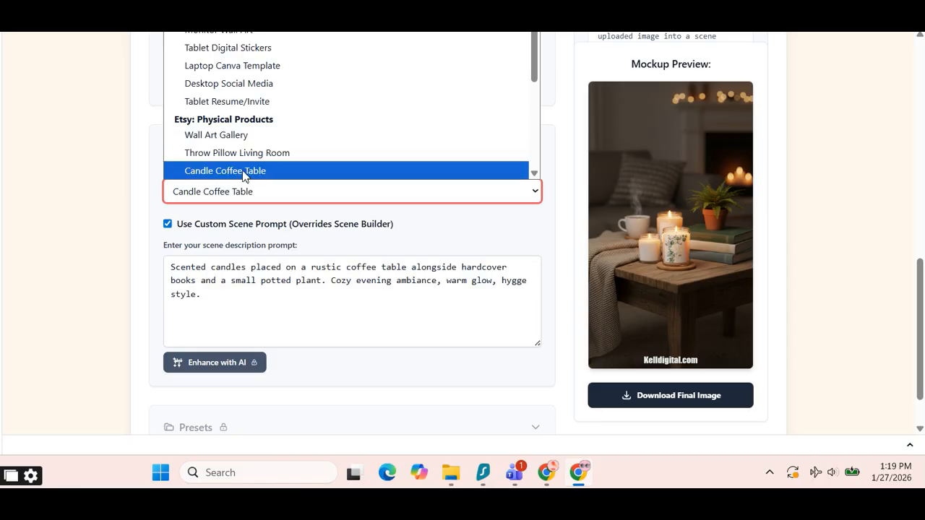
pyautogui.scroll(-2, 238, 152)
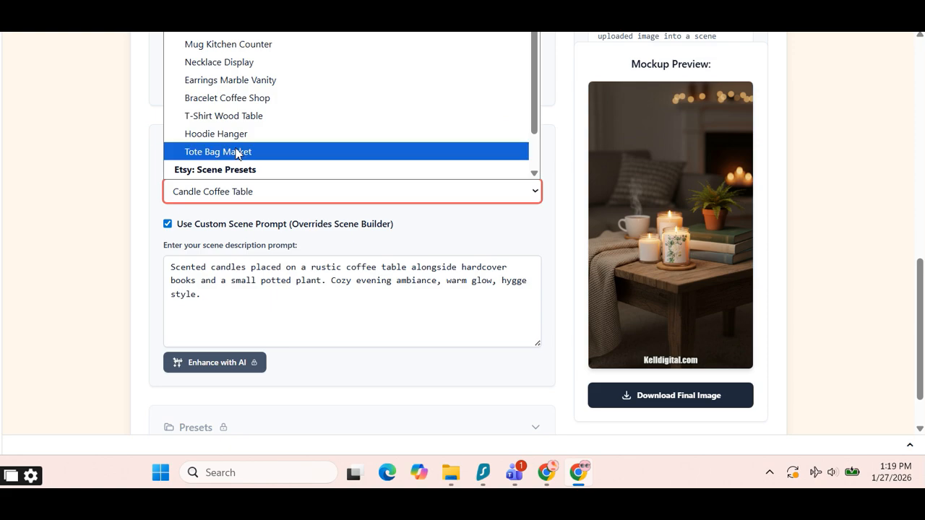
pyautogui.scroll(2, 237, 152)
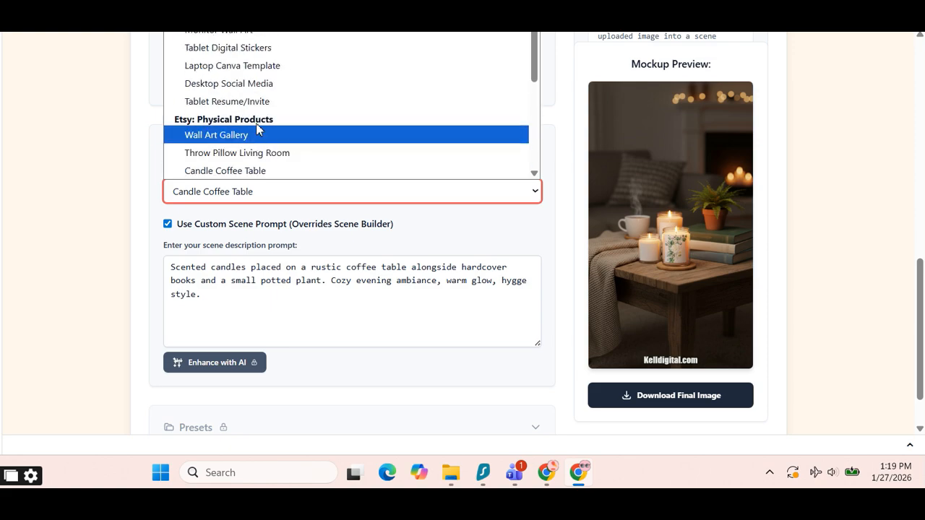
pyautogui.scroll(-2, 262, 136)
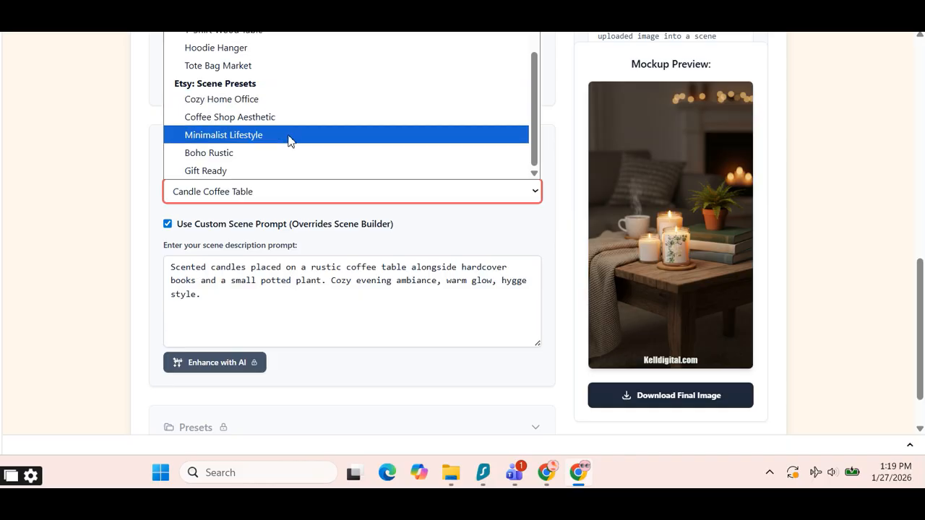
pyautogui.scroll(3, 252, 153)
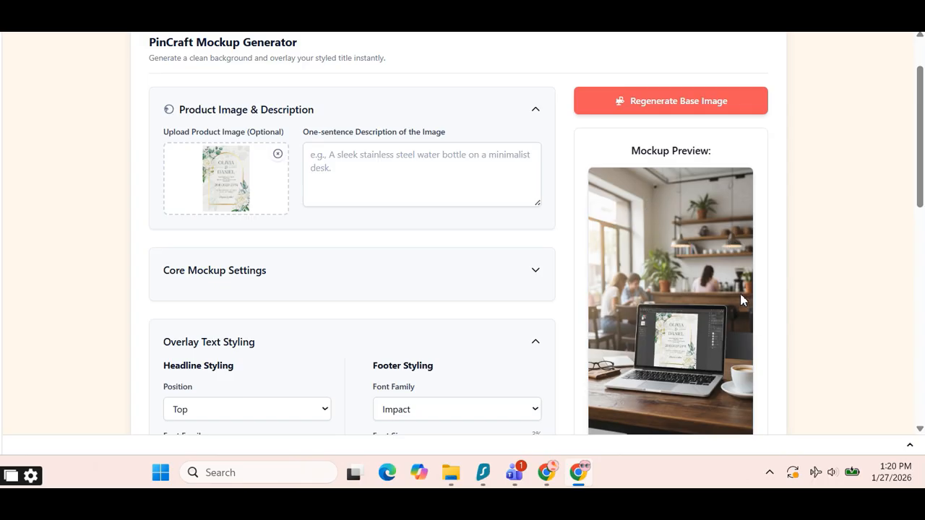
pyautogui.scroll(-1, 740, 294)
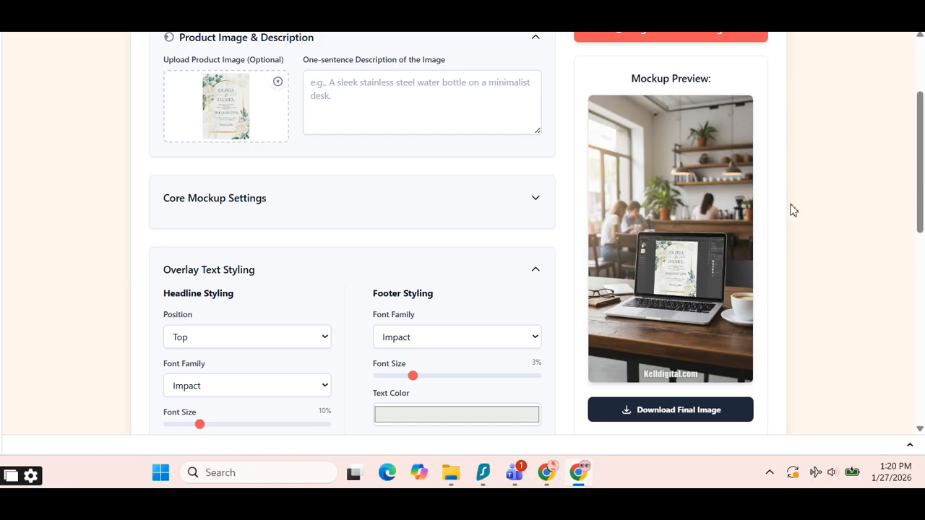
# Set the title overlay to "Wedding Invitation Template" in the core mockup settings and collapse the section
pyautogui.scroll(-2, 248, 318)
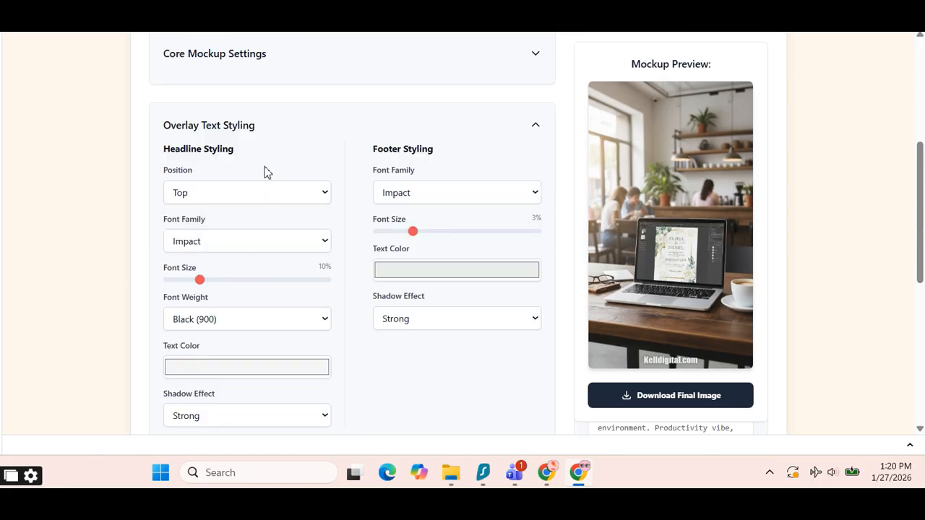
pyautogui.scroll(2, 265, 174)
pyautogui.click(253, 212)
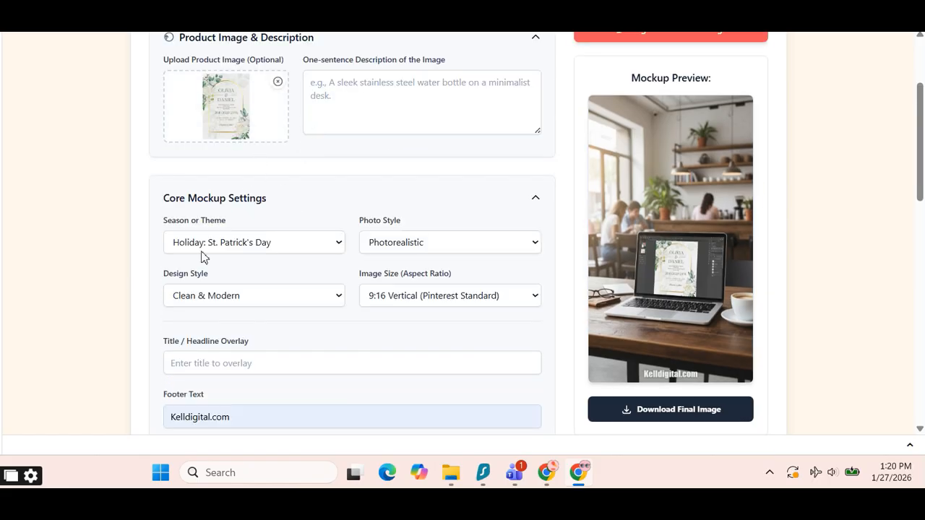
pyautogui.click(229, 369)
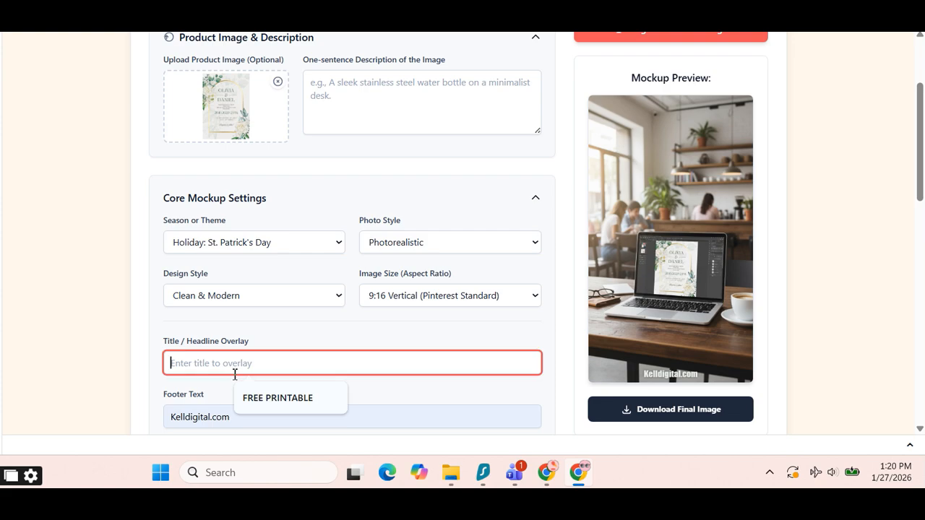
pyautogui.write('Wed')
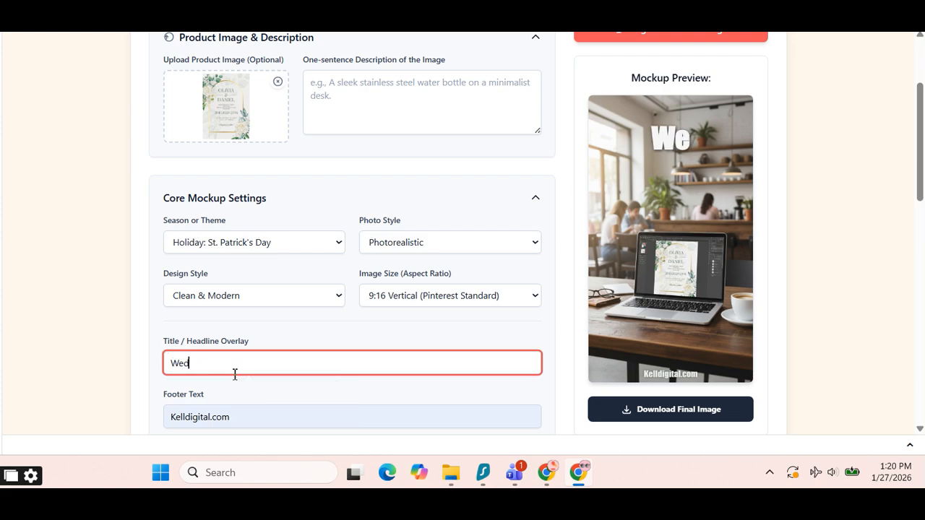
pyautogui.write('ding Invitation Template')
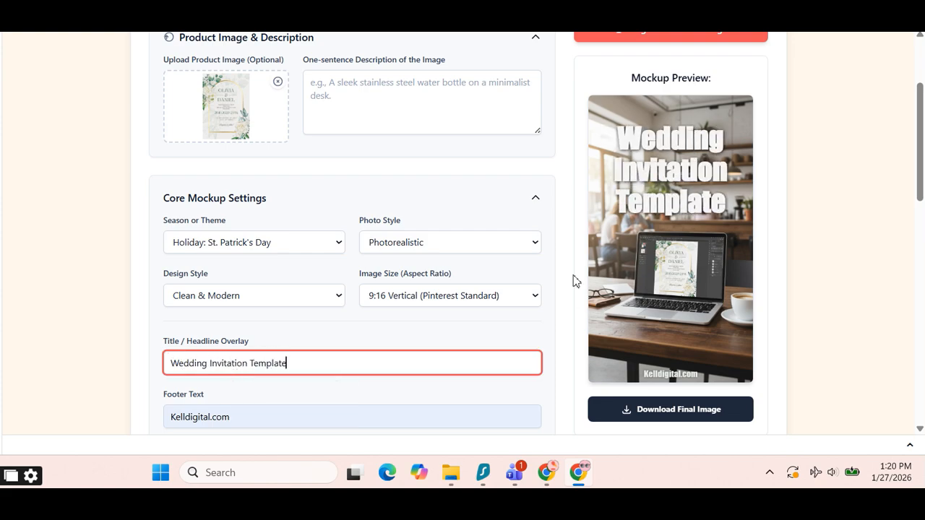
pyautogui.scroll(-2, 573, 280)
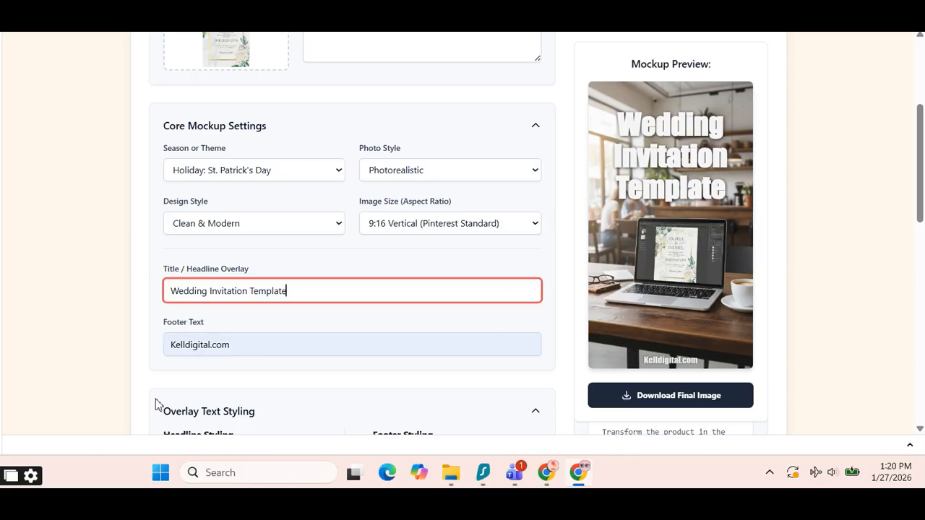
pyautogui.click(541, 130)
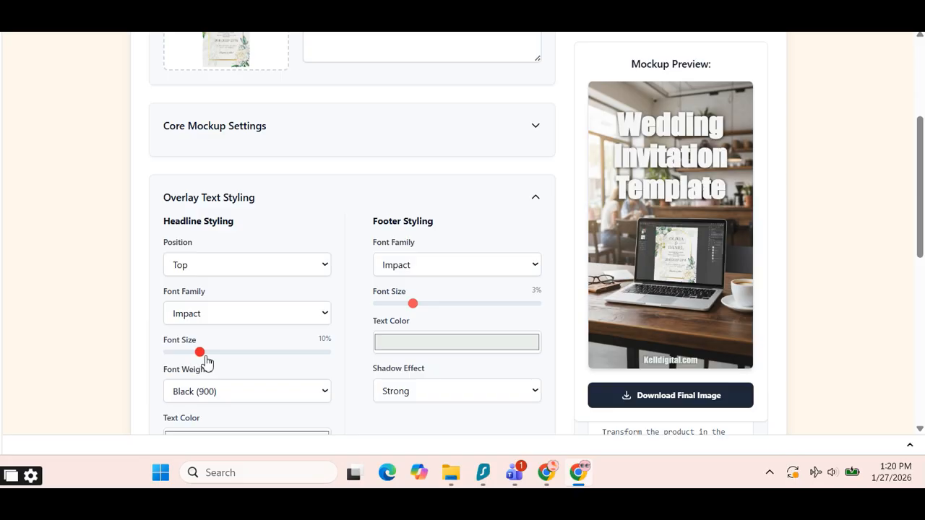
# Style the headline with 11% font size, Extra Bold (800) weight and the Garamond font family
pyautogui.moveTo(201, 353); pyautogui.dragTo(207, 354)
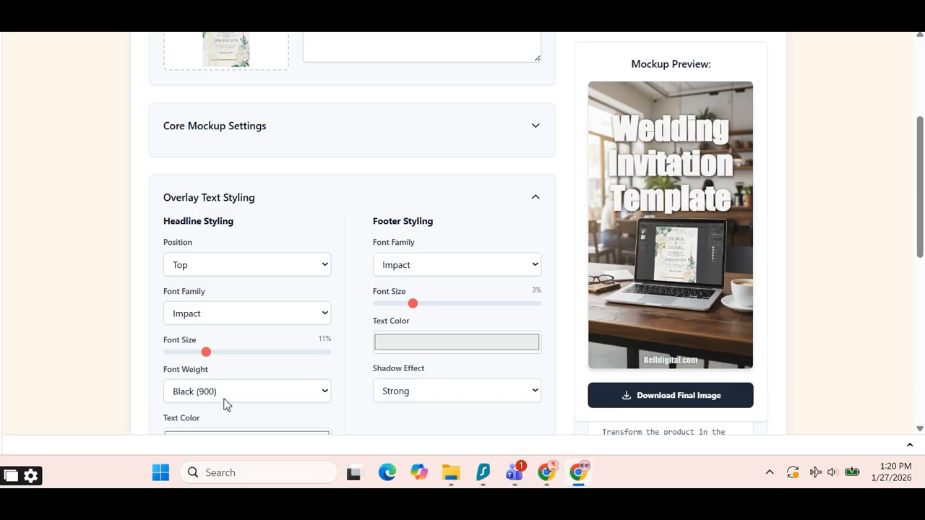
pyautogui.scroll(-1, 252, 394)
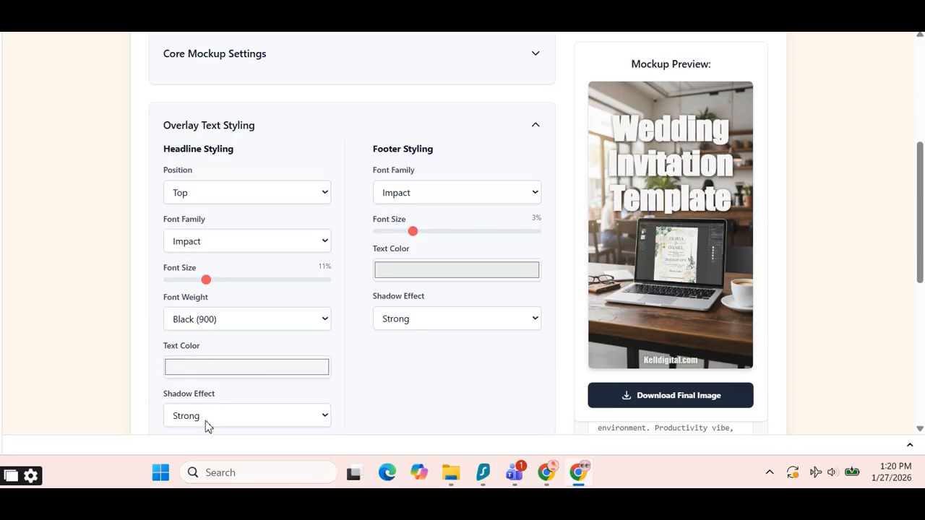
pyautogui.click(201, 325)
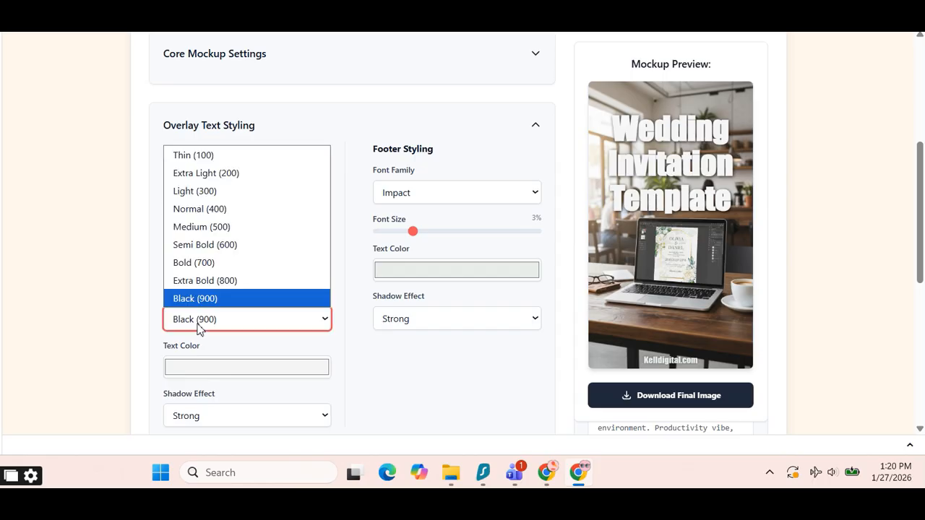
pyautogui.click(218, 281)
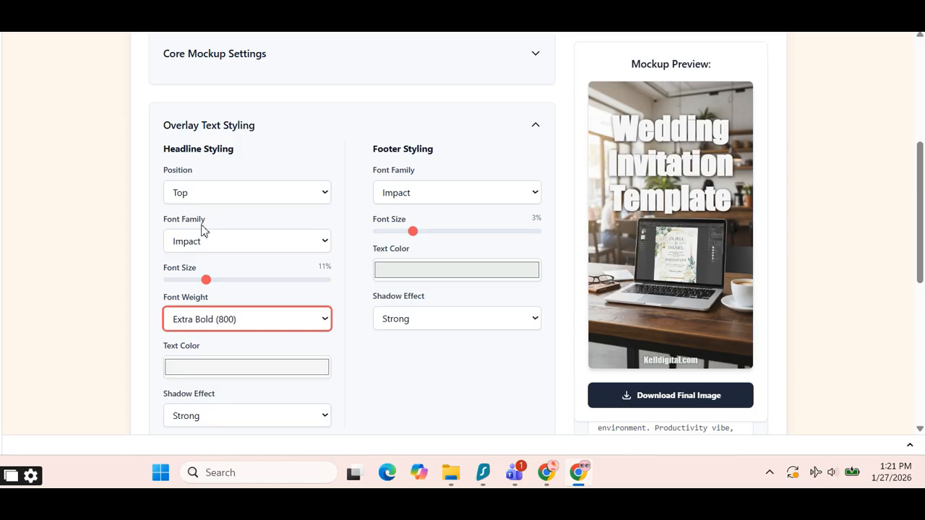
pyautogui.click(210, 246)
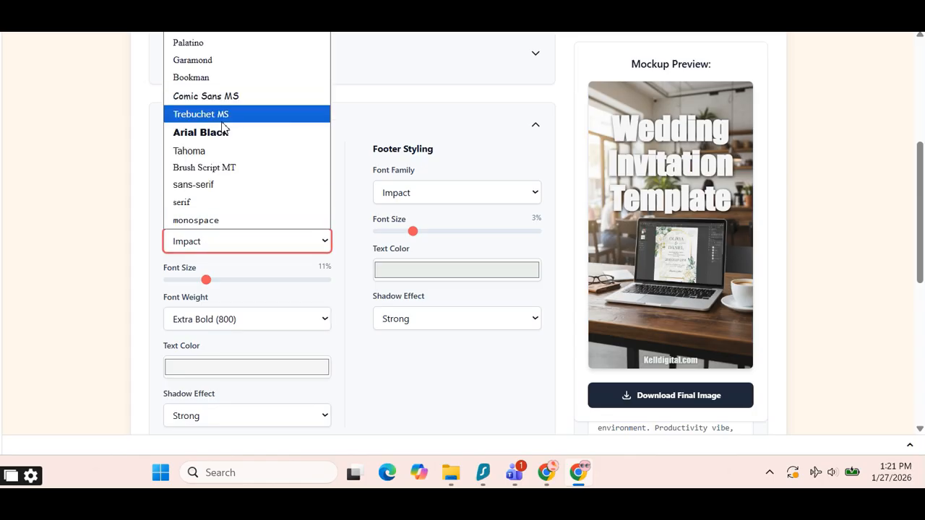
pyautogui.click(205, 64)
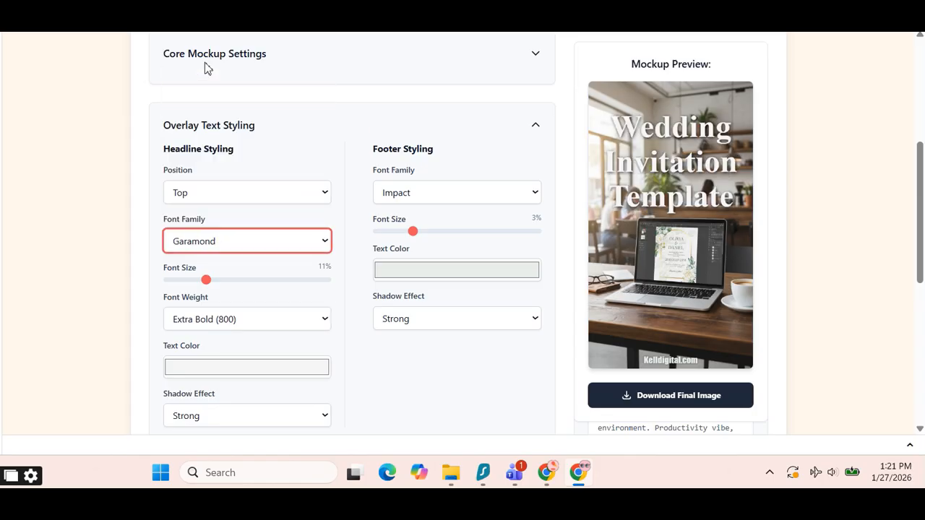
# Change the headline's font family to Impact and download the final wedding invitation mockup
pyautogui.click(197, 243)
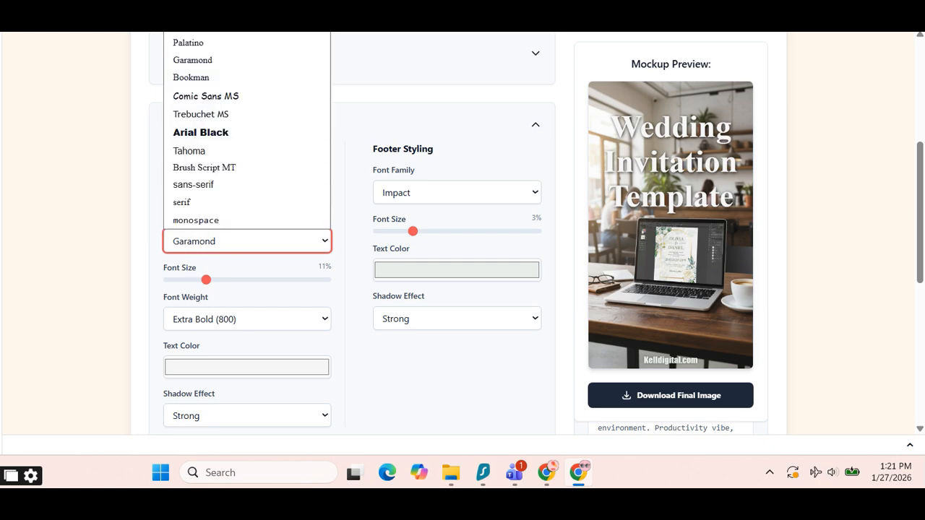
pyautogui.click(223, 58)
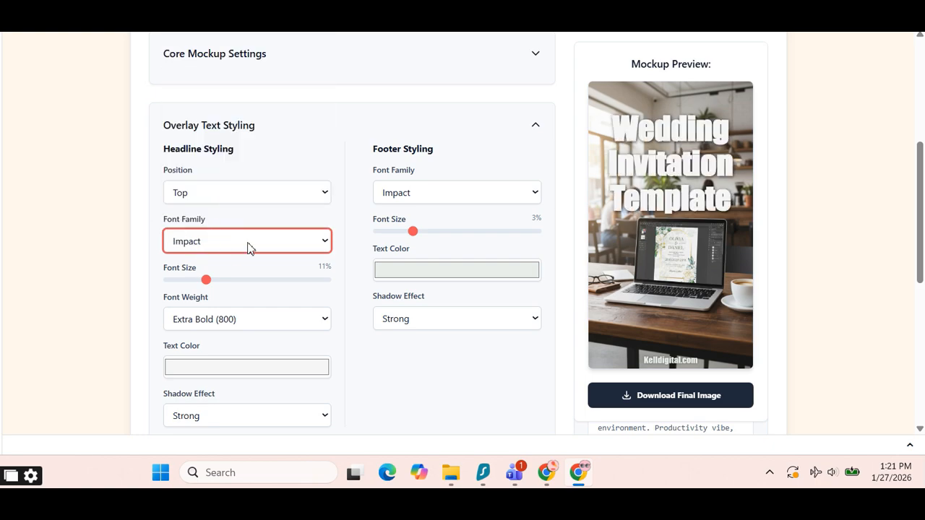
pyautogui.click(670, 406)
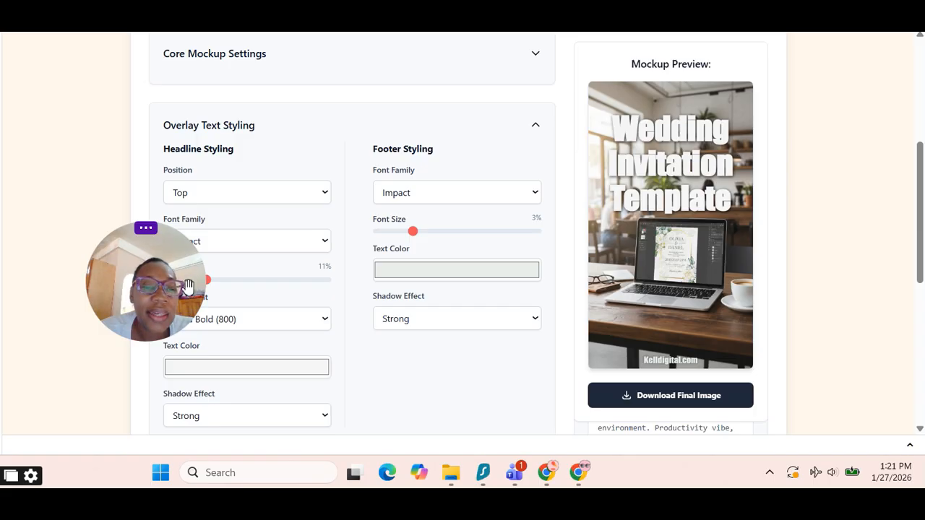
pyautogui.moveTo(179, 285); pyautogui.dragTo(134, 264)
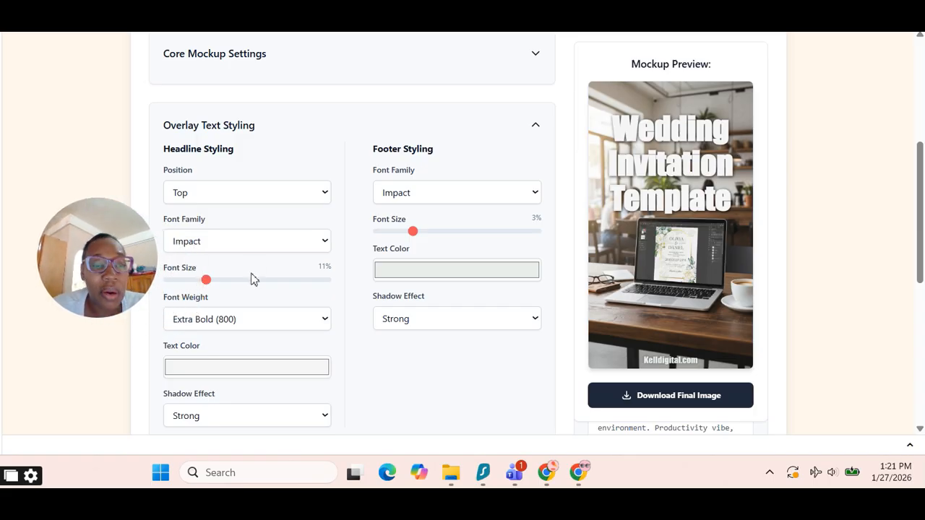
pyautogui.scroll(-1, 450, 368)
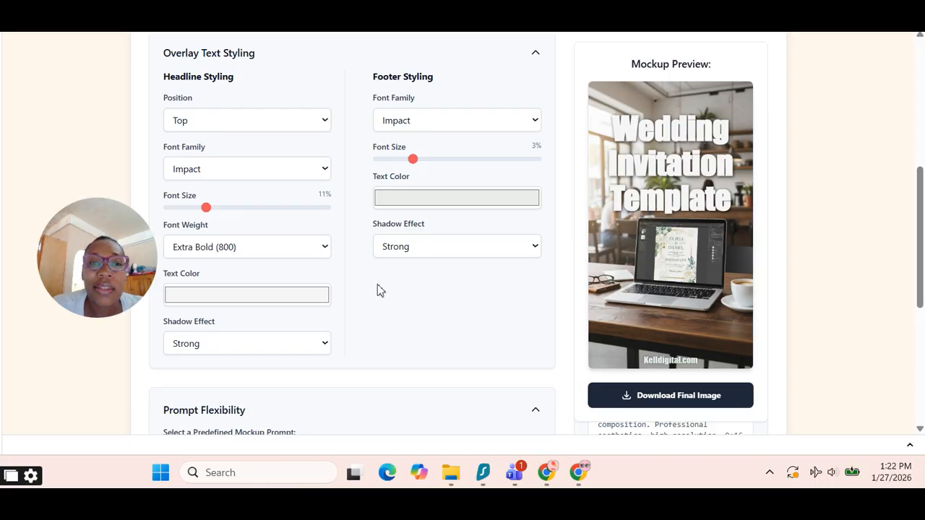
# Collapse the Overlay Text Styling and Prompt Flexibility sections
pyautogui.scroll(2, 380, 304)
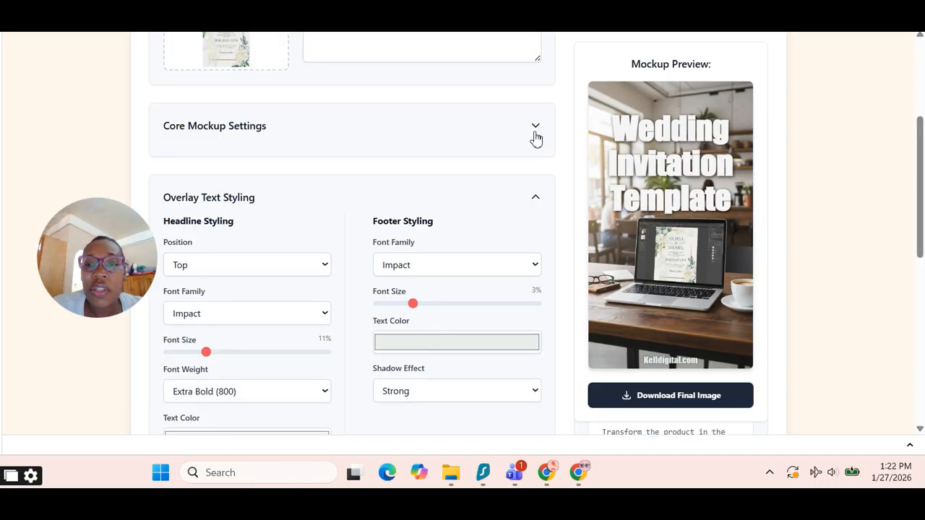
pyautogui.click(533, 205)
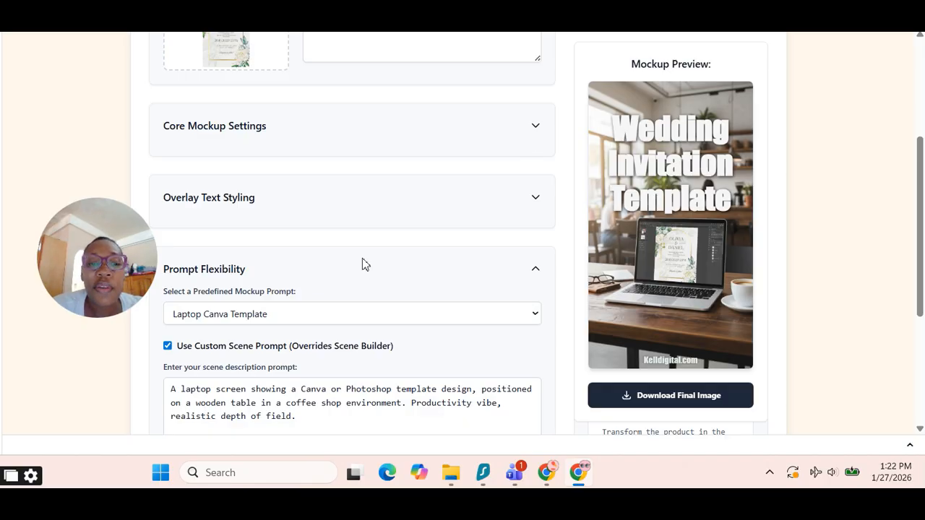
pyautogui.click(535, 274)
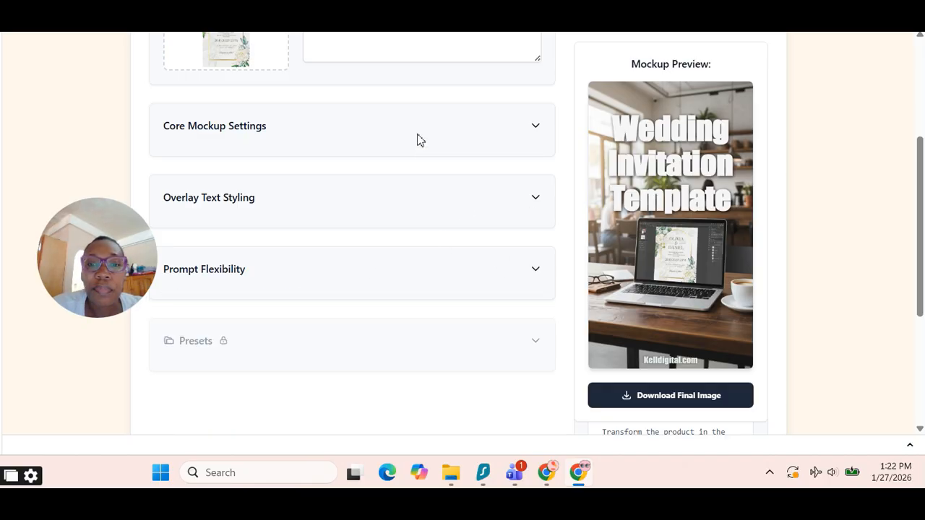
# Expand the core mockup settings and review the available image size aspect ratios, keeping the current selection
pyautogui.click(254, 129)
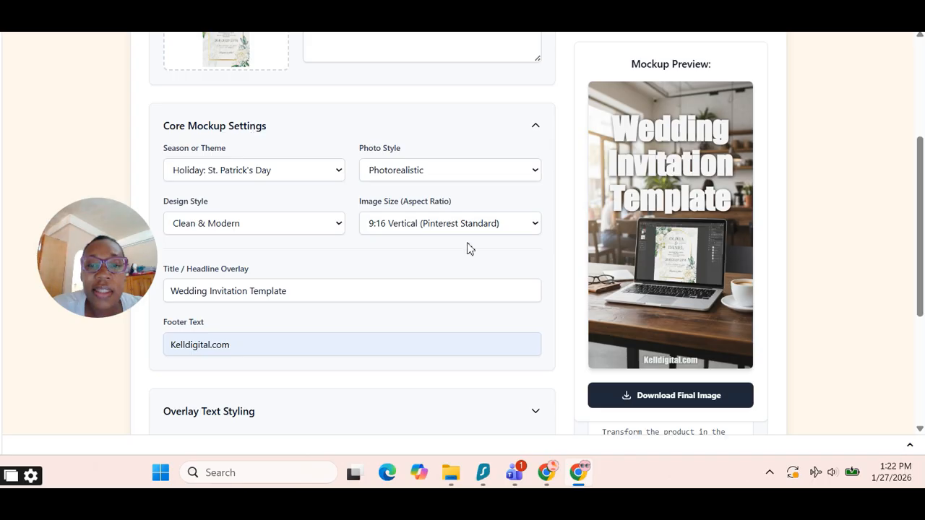
pyautogui.click(443, 226)
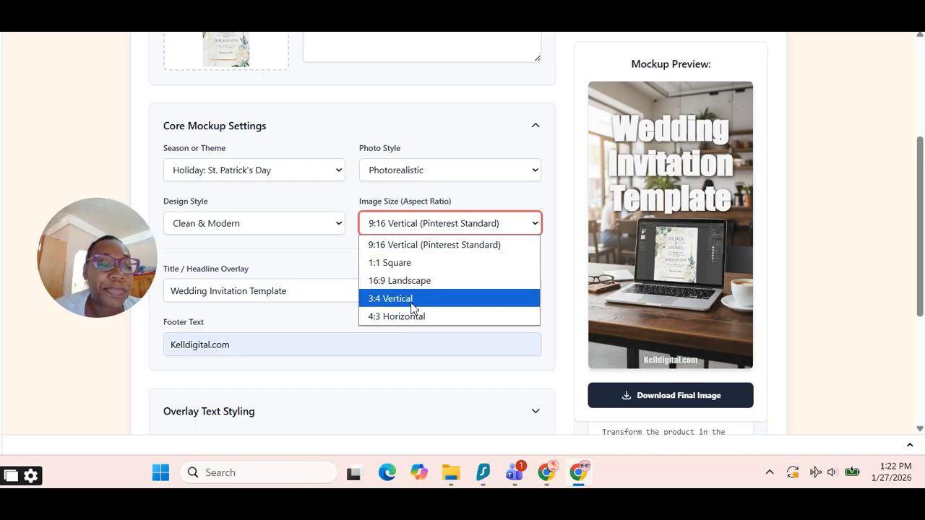
pyautogui.click(535, 191)
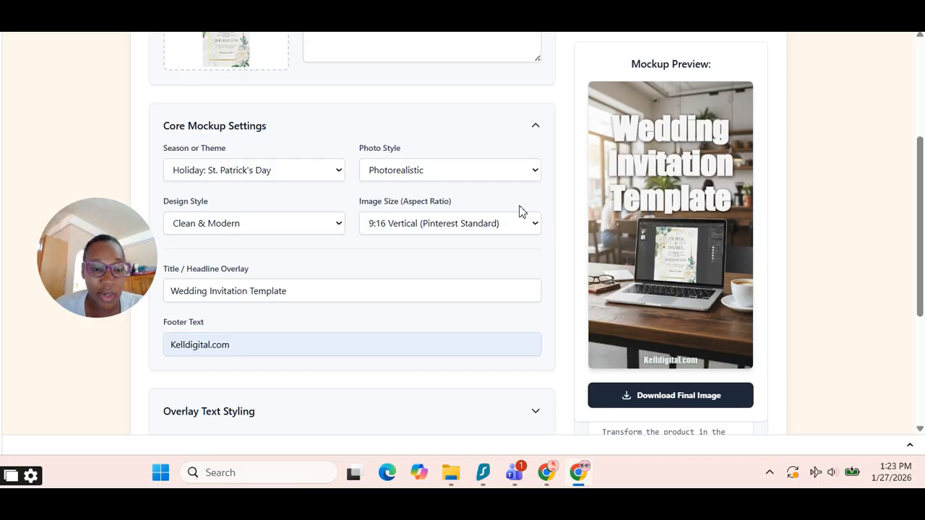
# Leave the mockup generator and return to the dashboard
pyautogui.scroll(3, 364, 289)
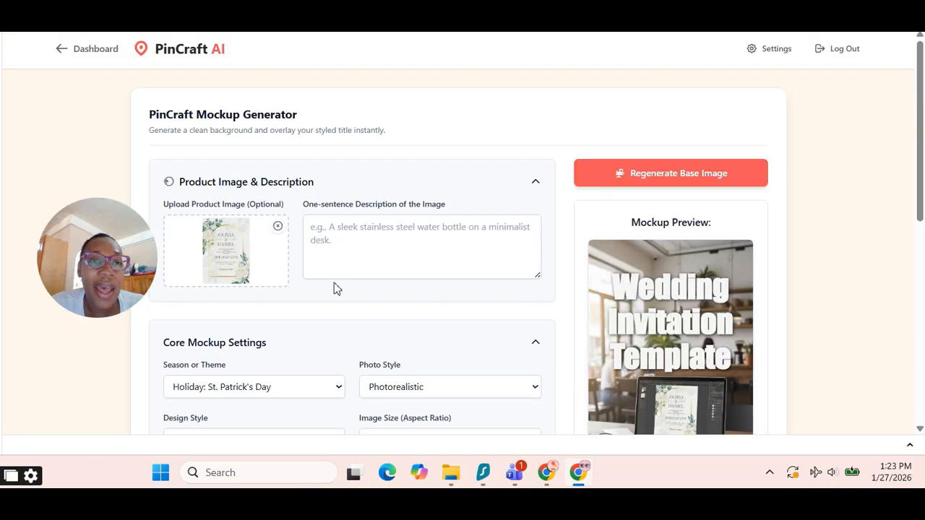
pyautogui.click(91, 53)
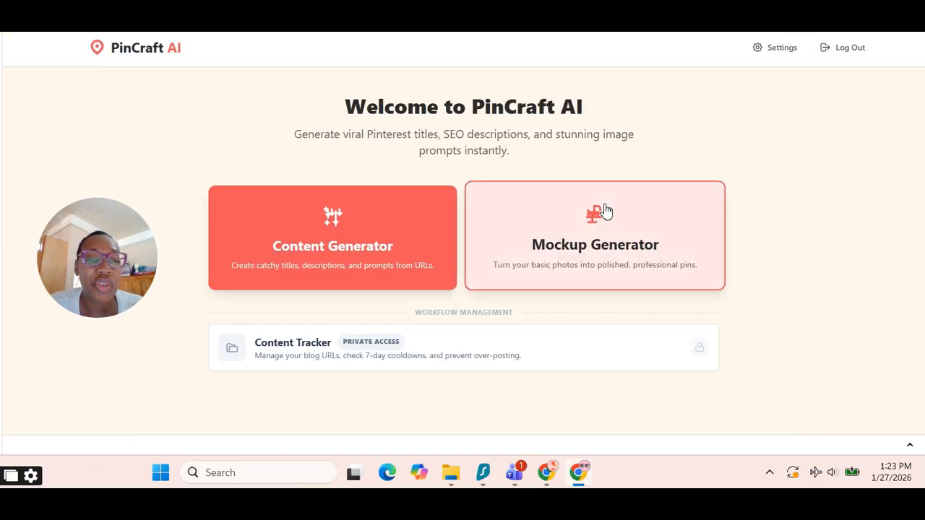